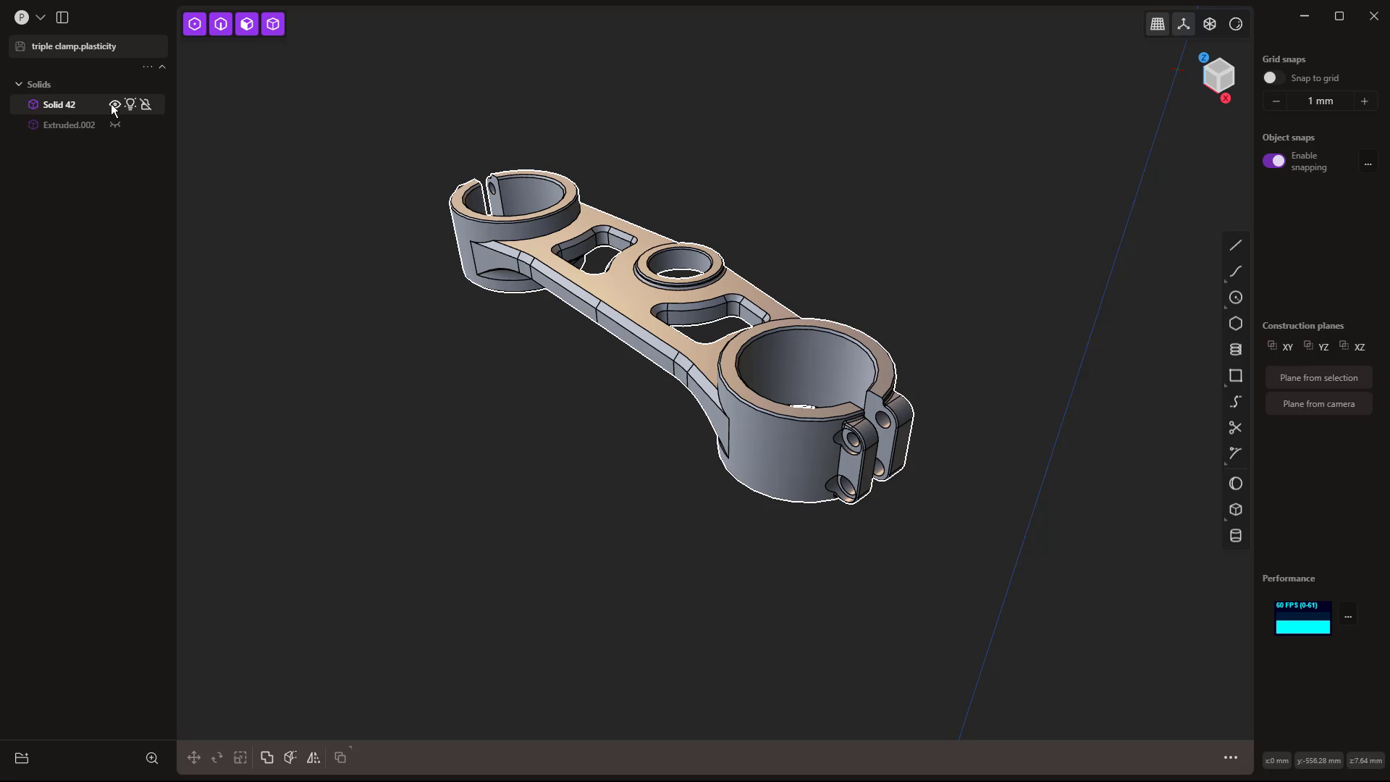
- Hide Solid 42, the triple clamp, using its outliner eye icon
{"action": "left_click", "coordinate": [114, 105]}
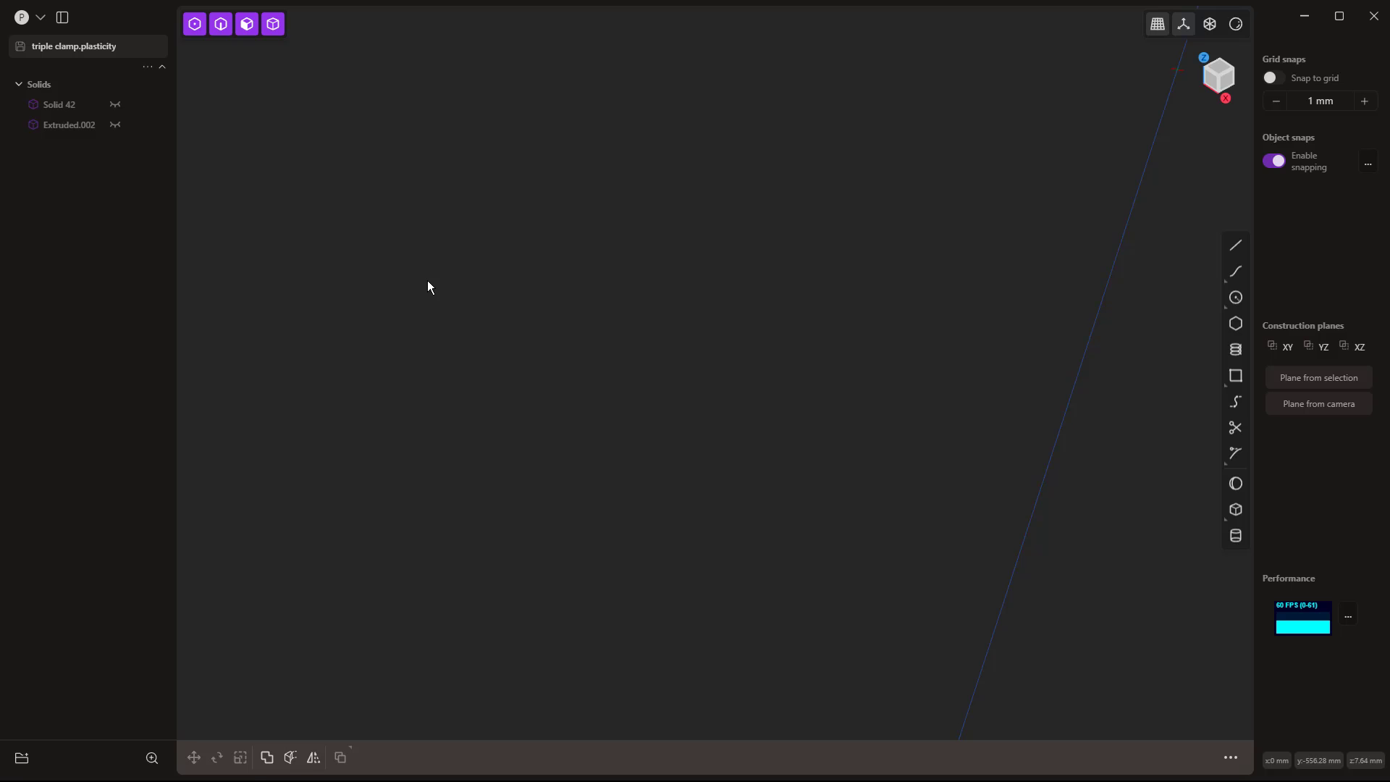
- In Top view, draw a corner rectangle starting on the axis
{"action": "key", "text": "7"}
{"action": "left_click", "coordinate": [1236, 375]}
{"action": "left_click", "coordinate": [663, 501]}
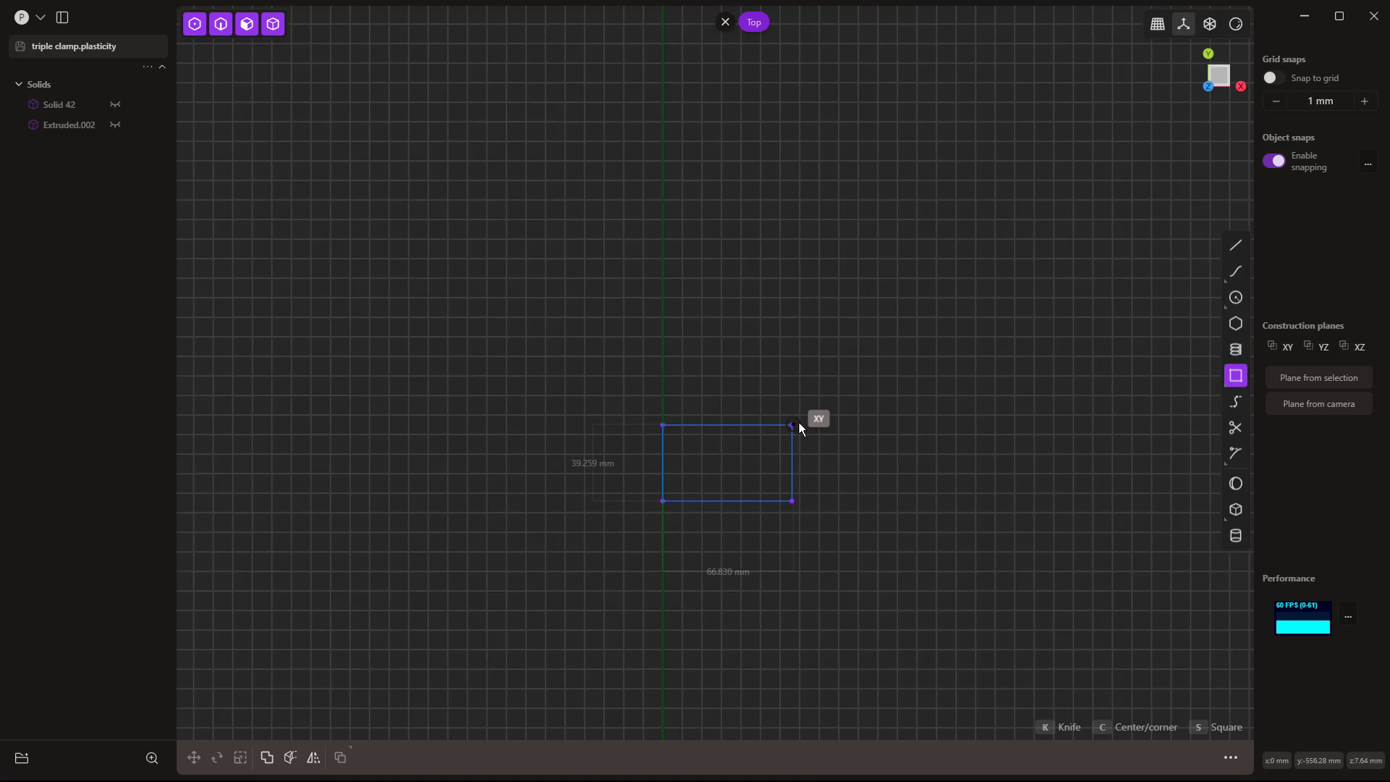
{"action": "left_click", "coordinate": [911, 459]}
- Extrude the rectangle region upward into the box solid Extruded.001
{"action": "middle_click_drag", "start_coordinate": [832, 556], "coordinate": [754, 439]}
{"action": "left_click", "coordinate": [705, 372]}
{"action": "key", "text": "e"}
{"action": "left_click_drag", "start_coordinate": [706, 333], "coordinate": [828, 259]}
{"action": "key", "text": "Return"}
- Hide the leftover Rectangle.001 curve and deselect the new box
{"action": "left_click", "coordinate": [114, 186]}
{"action": "left_click", "coordinate": [377, 297]}
{"action": "middle_click_drag", "start_coordinate": [376, 297], "coordinate": [383, 290]}
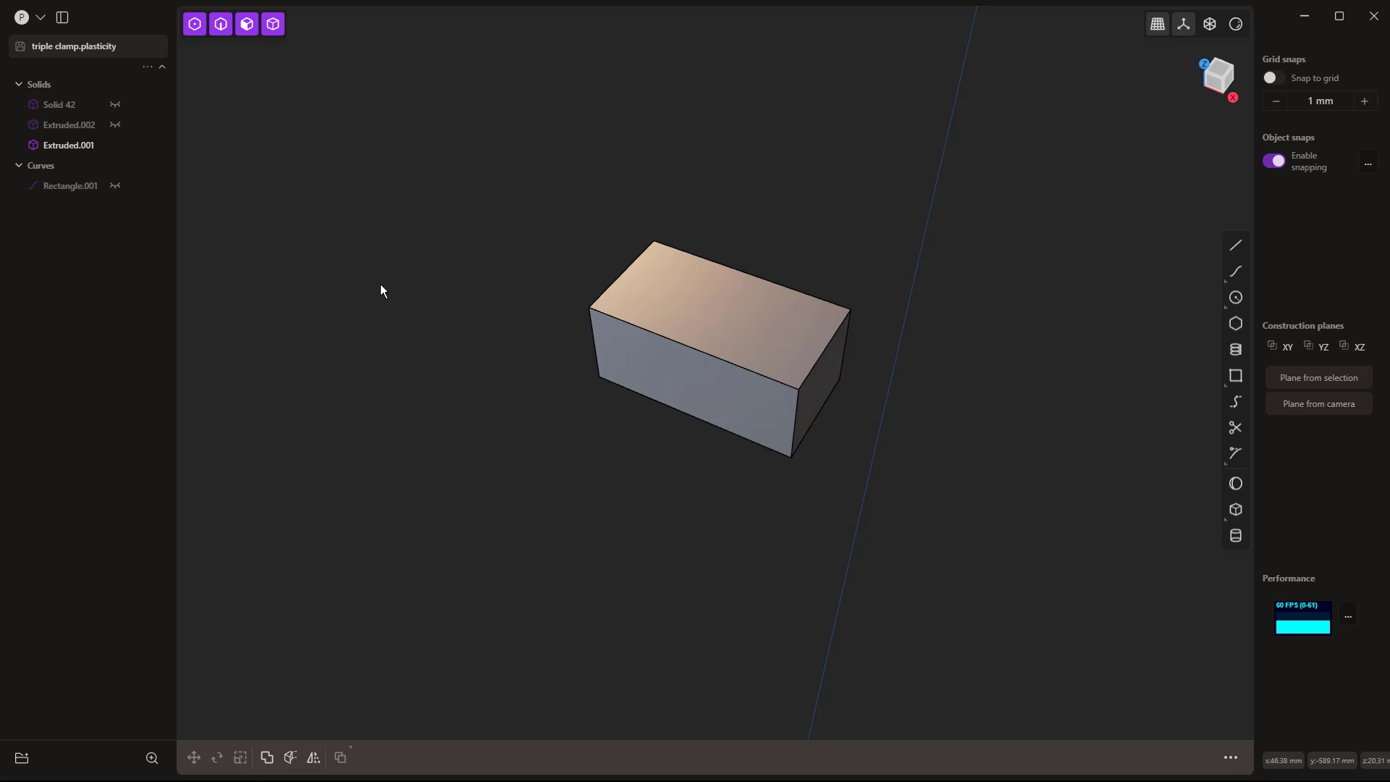
{"action": "middle_click_drag", "start_coordinate": [452, 374], "coordinate": [427, 360]}
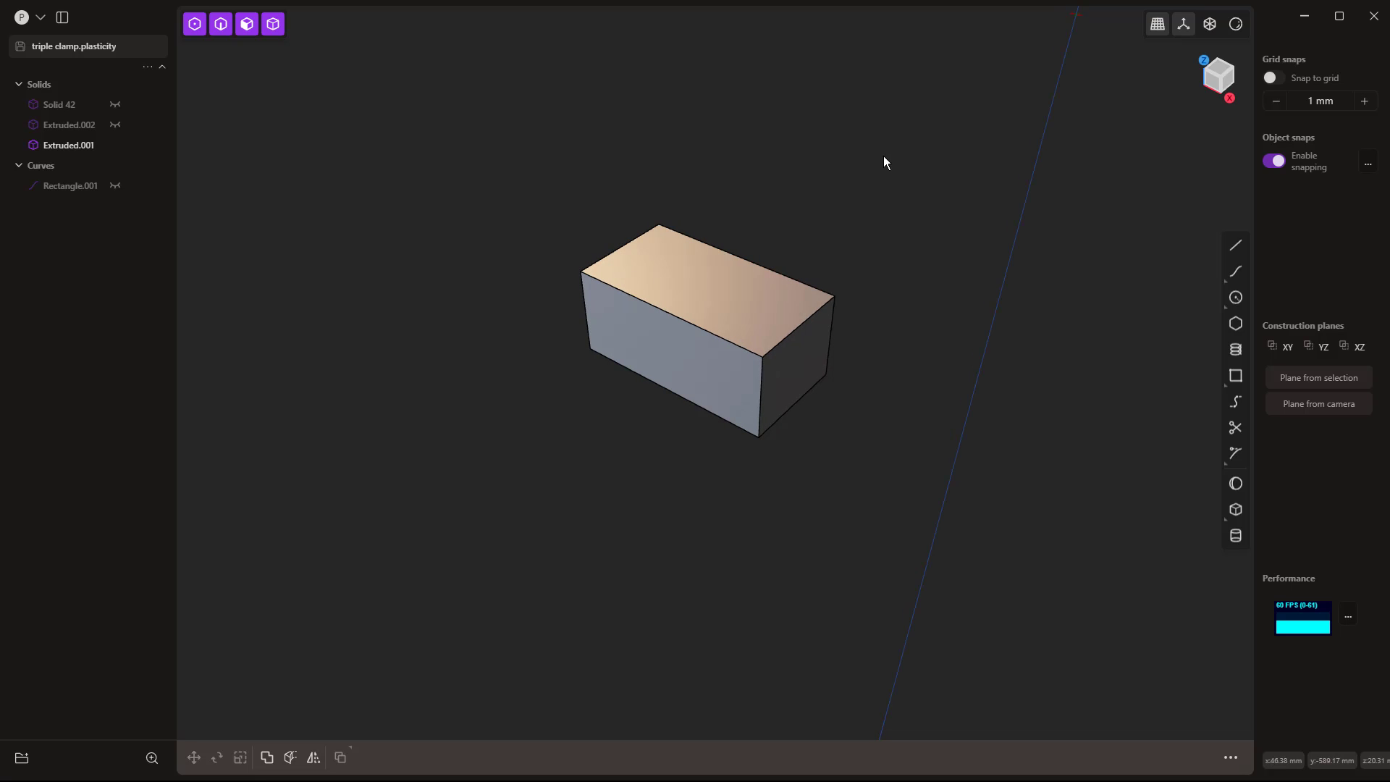
- Start Measure from the command palette and dimension the box's 49.629 mm width
{"action": "type", "text": "fin"}
{"action": "key", "text": "BackSpace"}
{"action": "key", "text": "BackSpace"}
{"action": "type", "text": "mea"}
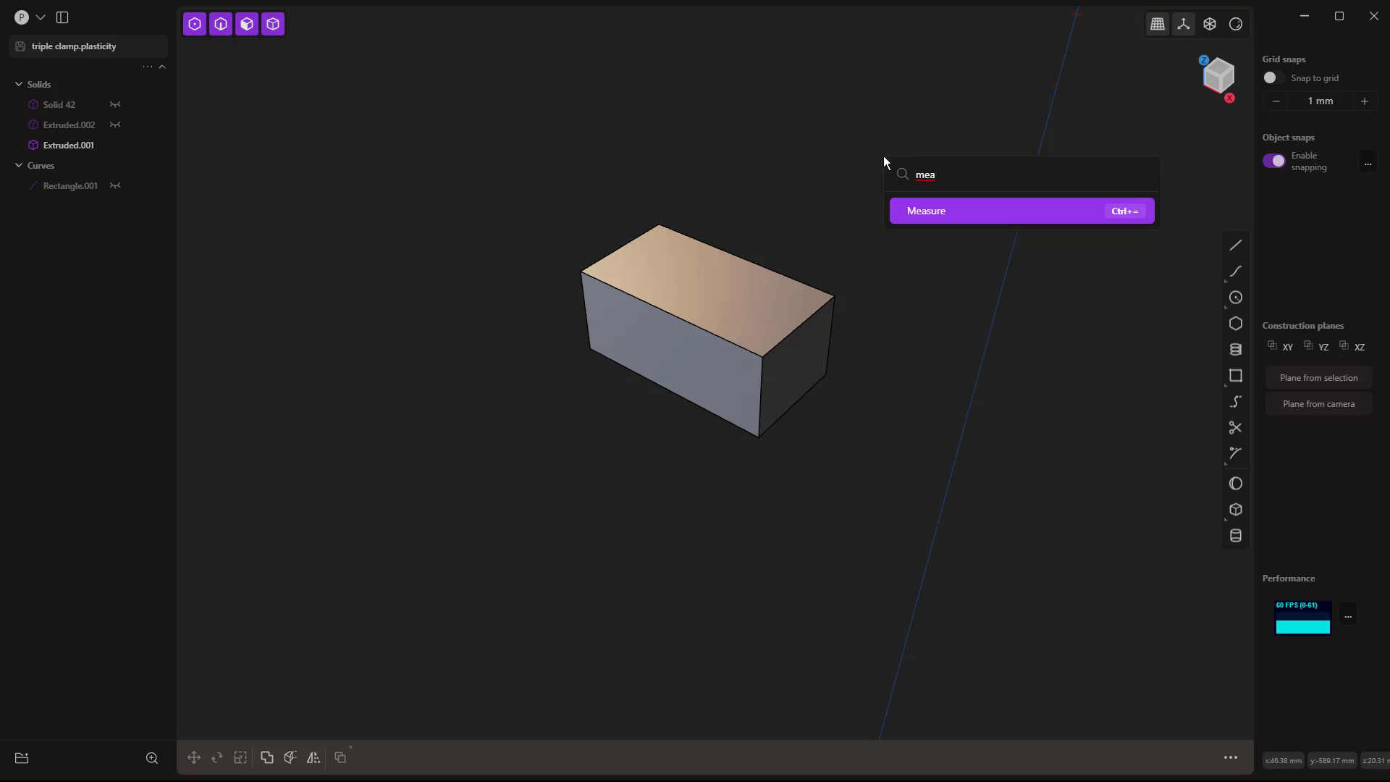
{"action": "left_click", "coordinate": [949, 210]}
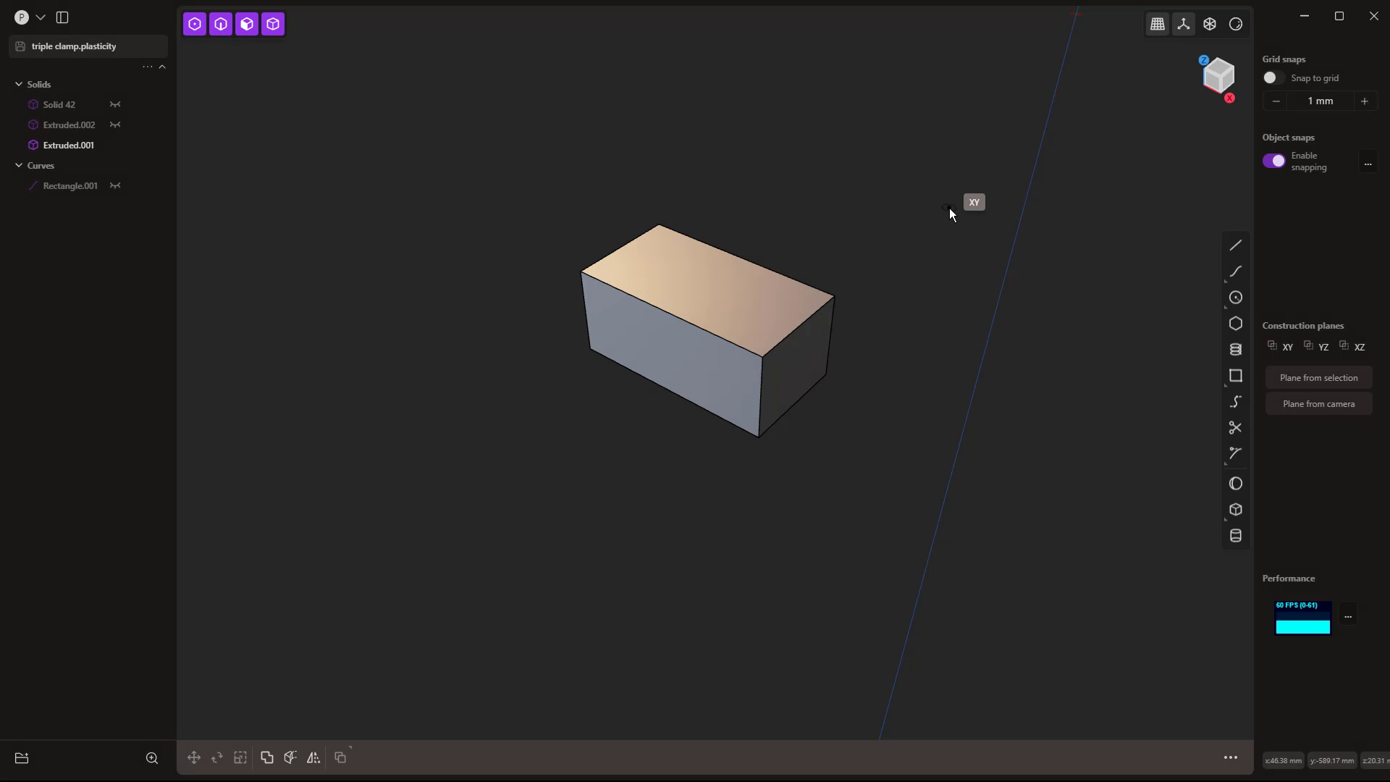
{"action": "left_click", "coordinate": [824, 306]}
{"action": "left_click", "coordinate": [874, 358]}
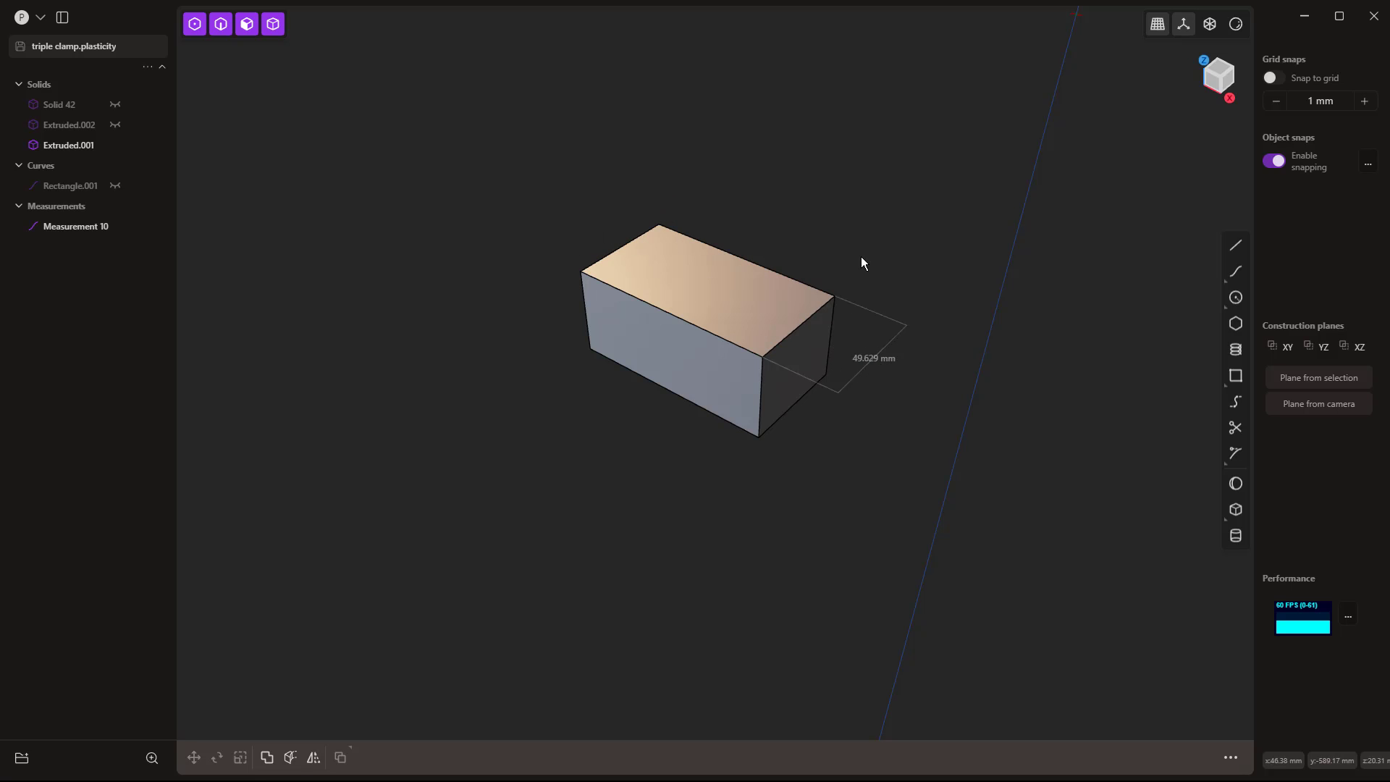
- Measure the box's 92.756 mm length and 40.627 mm height
{"action": "left_click", "coordinate": [834, 297]}
{"action": "left_click", "coordinate": [659, 225]}
{"action": "left_click", "coordinate": [708, 186]}
{"action": "left_click", "coordinate": [761, 357]}
{"action": "left_click", "coordinate": [759, 437]}
{"action": "left_click", "coordinate": [706, 464]}
{"action": "middle_click_drag", "start_coordinate": [852, 469], "coordinate": [850, 478]}
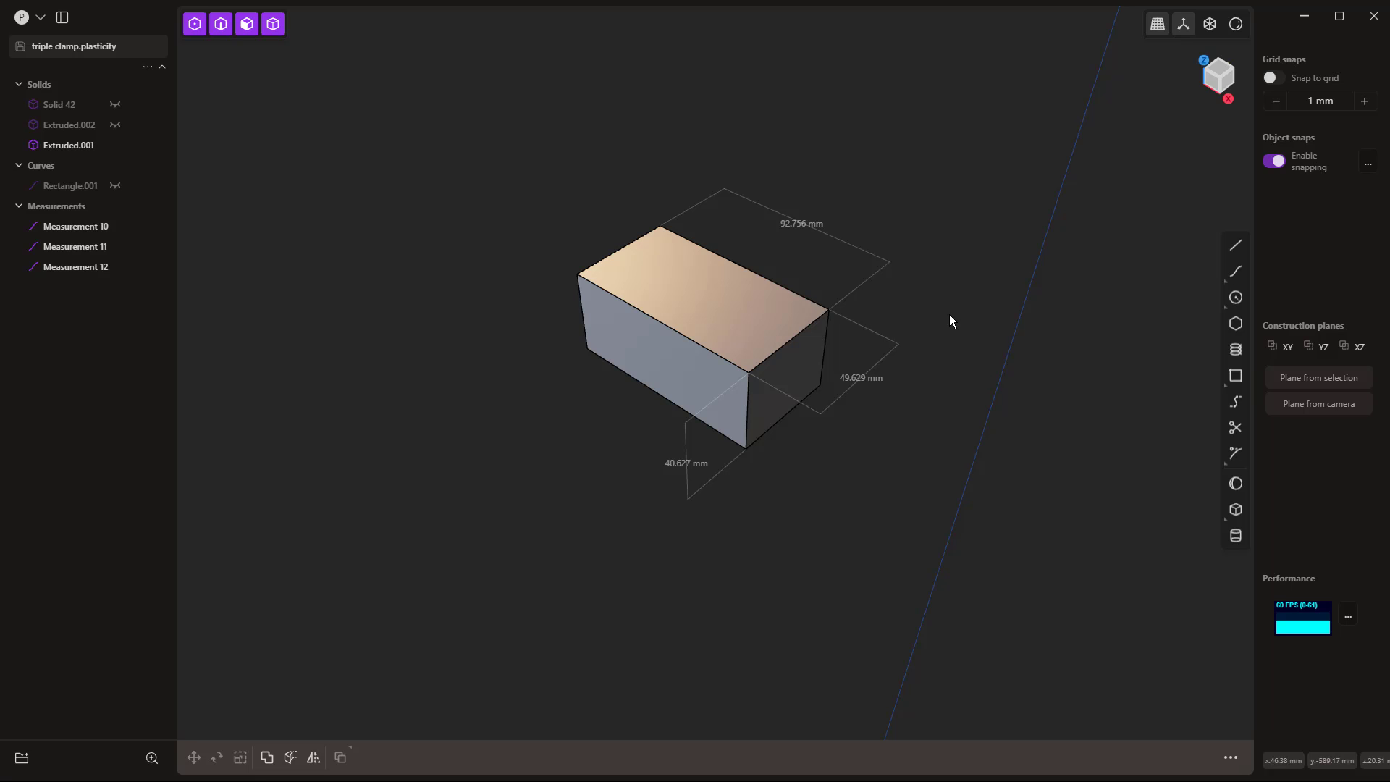
- Offset the box's top face by -2.95 mm, bringing its height to 37.672 mm
{"action": "left_click", "coordinate": [746, 293]}
{"action": "key", "text": "o"}
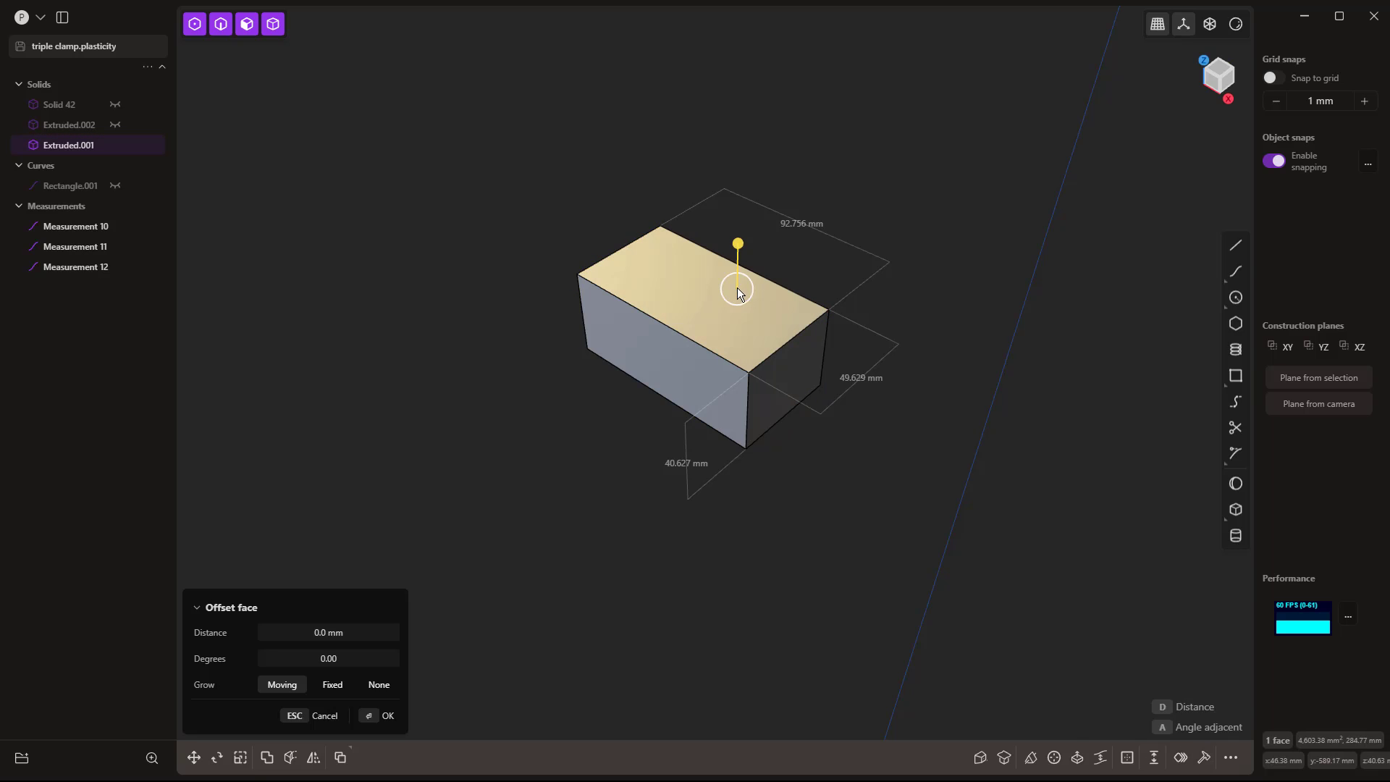
{"action": "left_click_drag", "start_coordinate": [738, 244], "coordinate": [741, 251]}
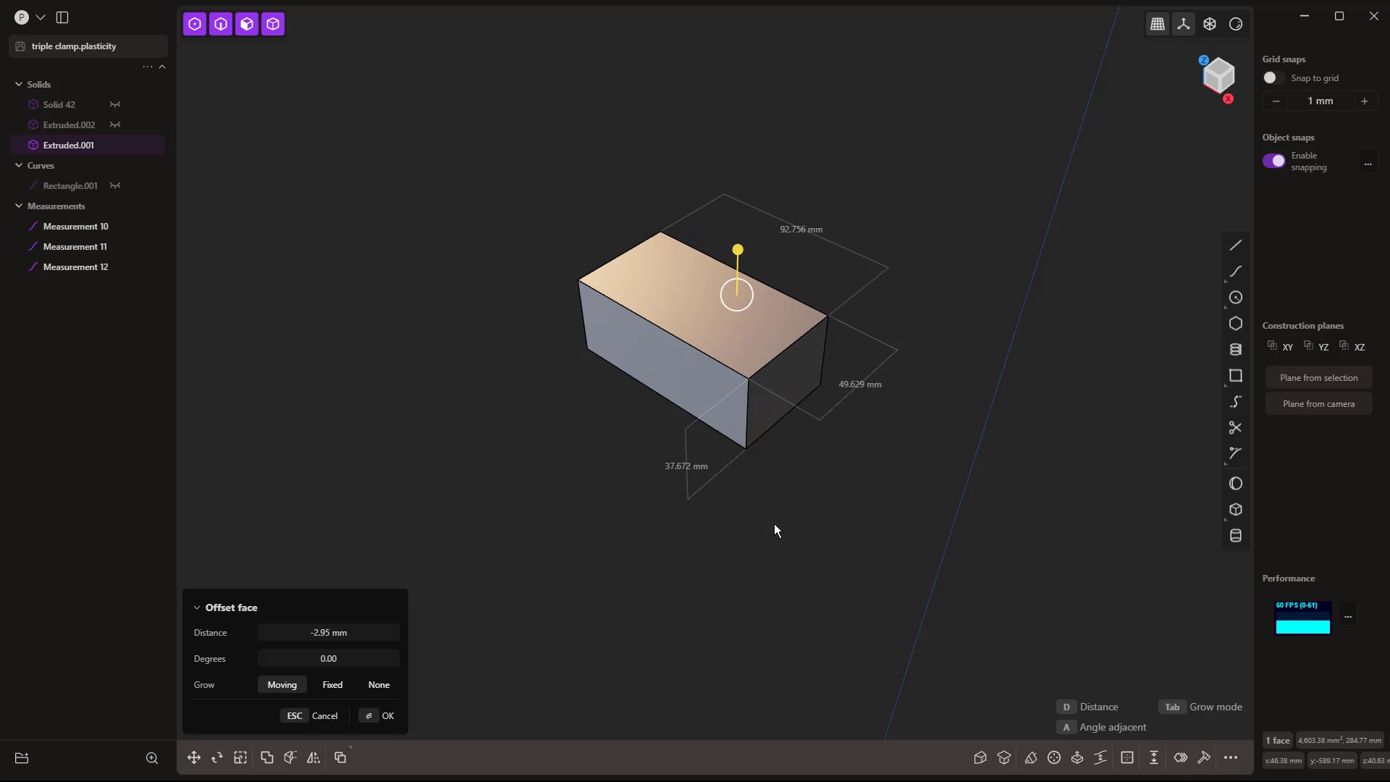
{"action": "key", "text": "Return"}
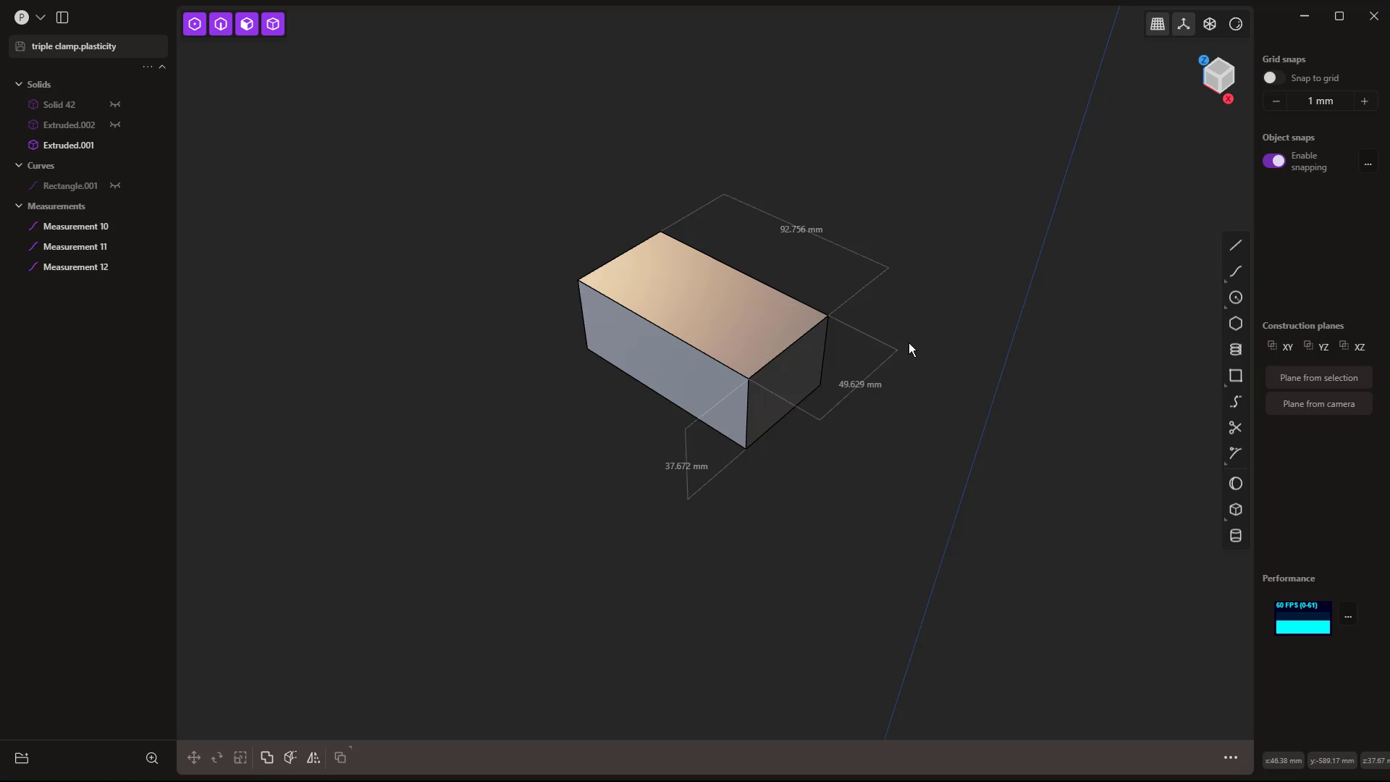
- Select both end faces and use fdim (Dimension) to set the box length to 100 mm
{"action": "left_click", "coordinate": [797, 368]}
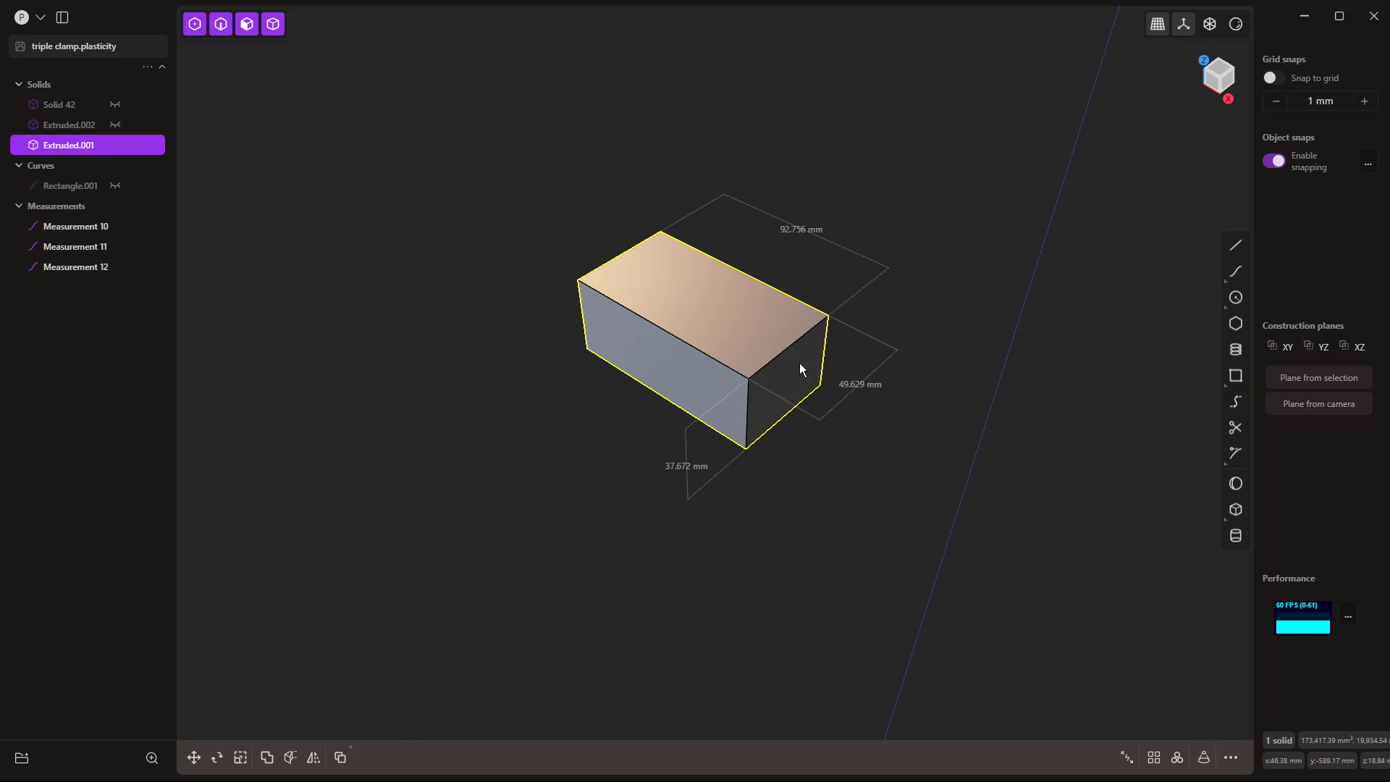
{"action": "double_click", "coordinate": [799, 363]}
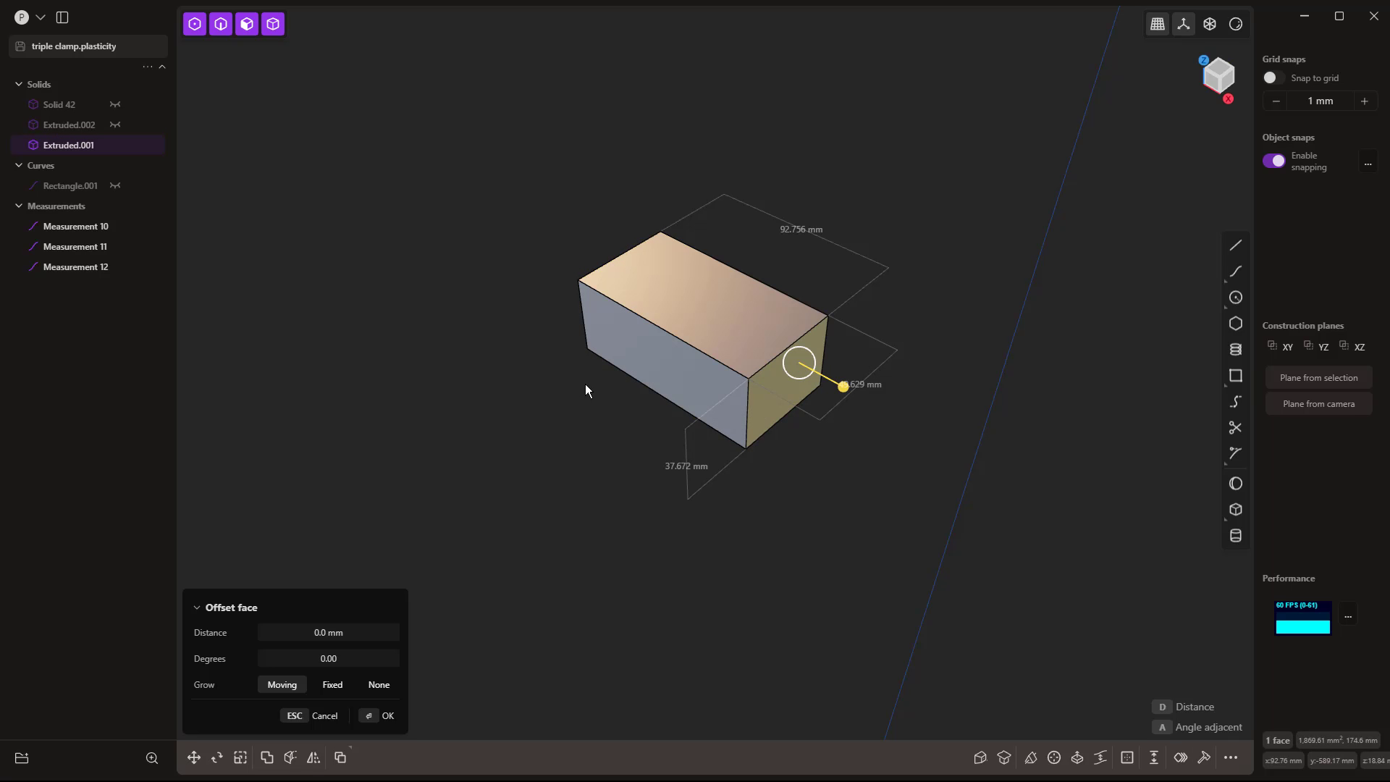
{"action": "middle_click_drag", "start_coordinate": [607, 410], "coordinate": [750, 402]}
{"action": "left_click", "coordinate": [675, 316], "text": "shift"}
{"action": "middle_click_drag", "start_coordinate": [884, 489], "coordinate": [979, 440]}
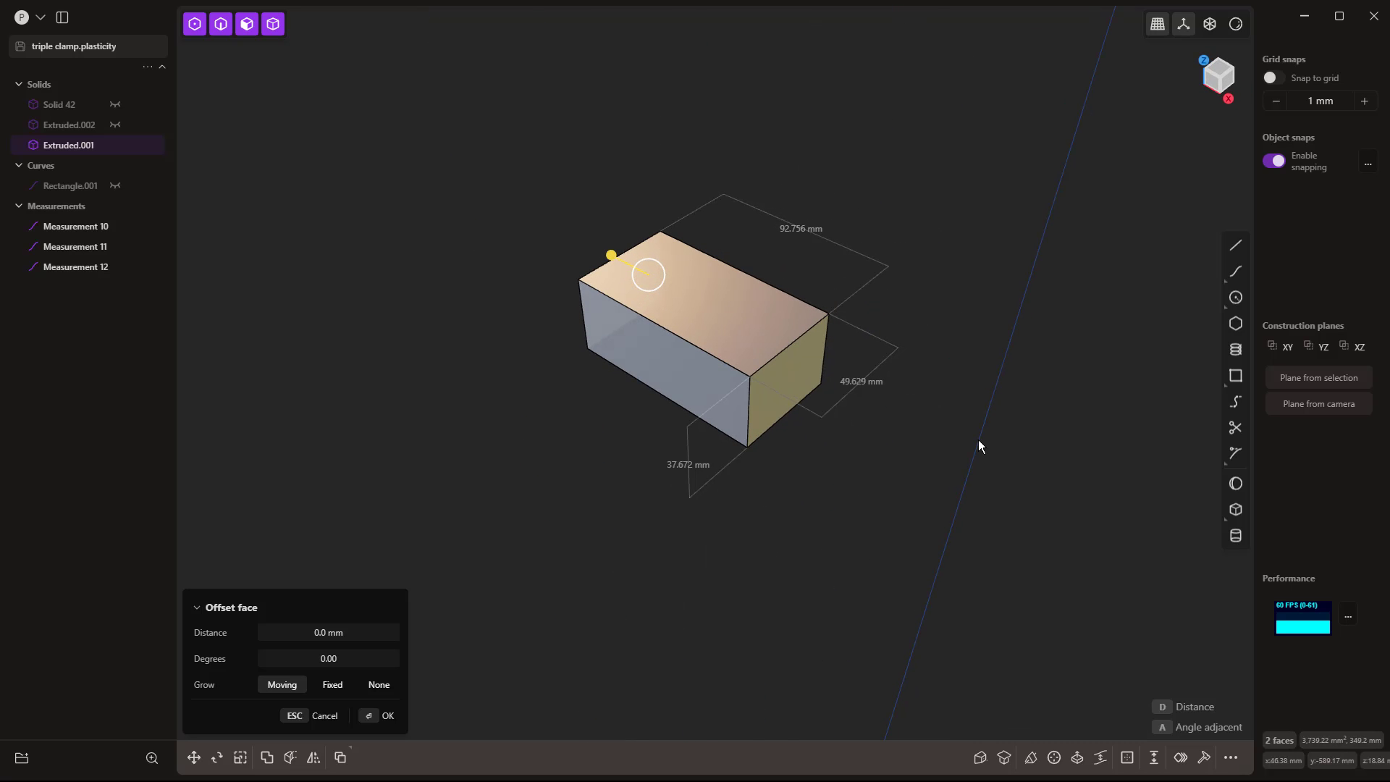
{"action": "type", "text": "f"}
{"action": "type", "text": "dim"}
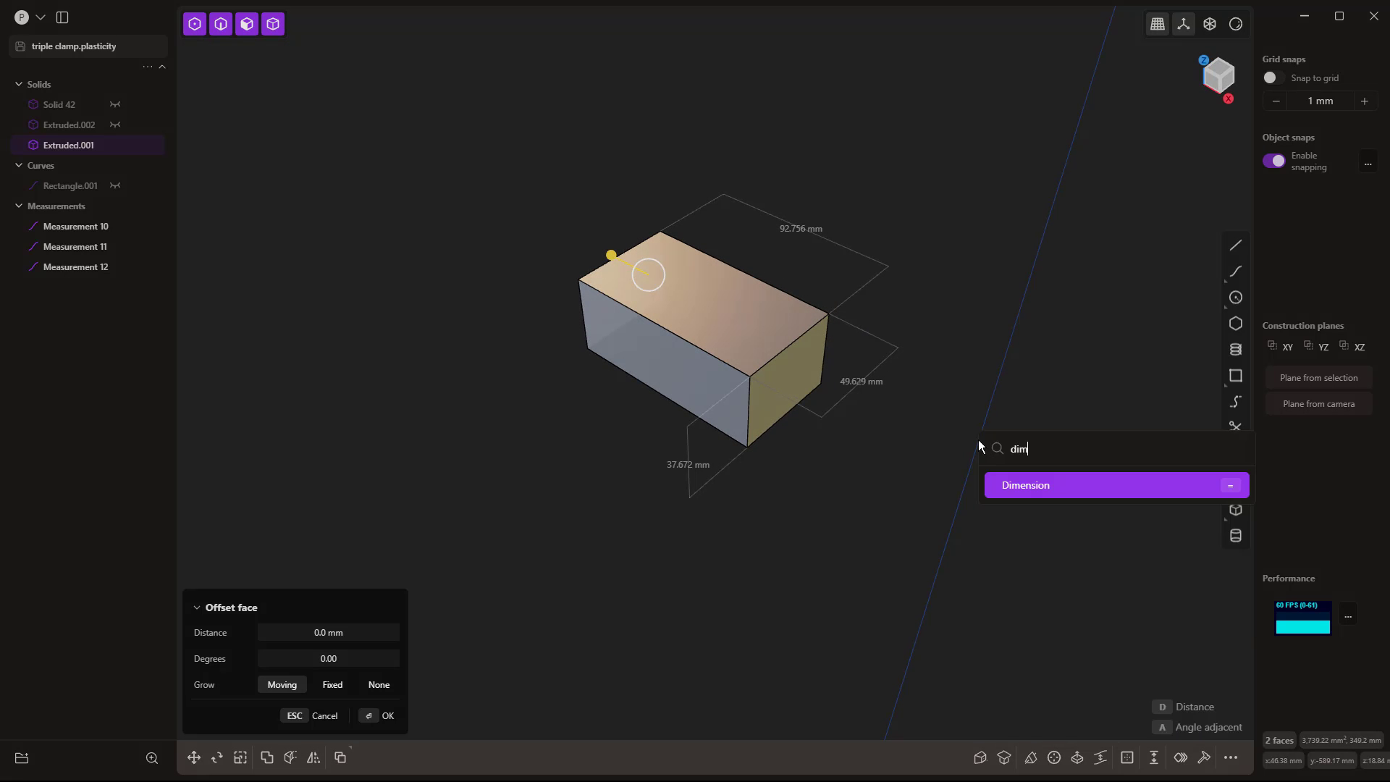
{"action": "key", "text": "Return"}
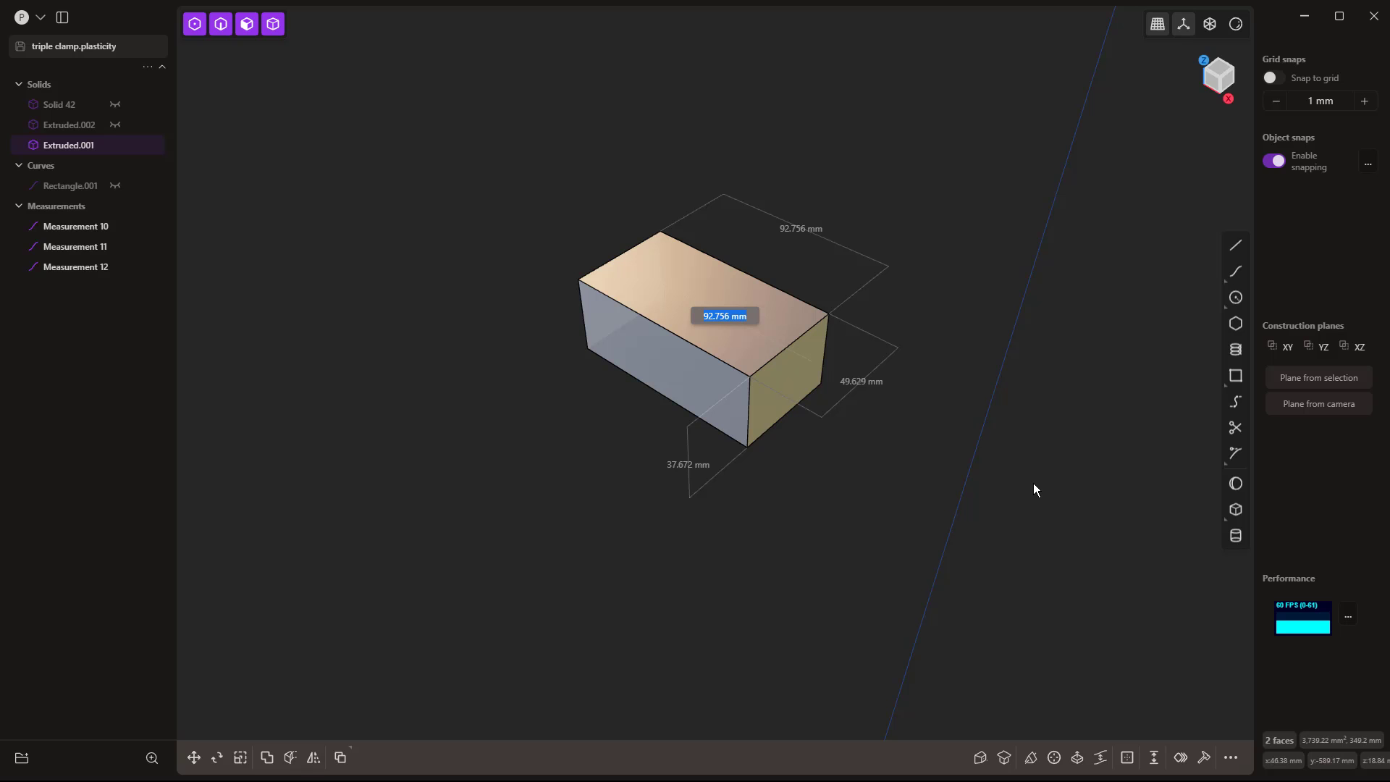
{"action": "type", "text": "100"}
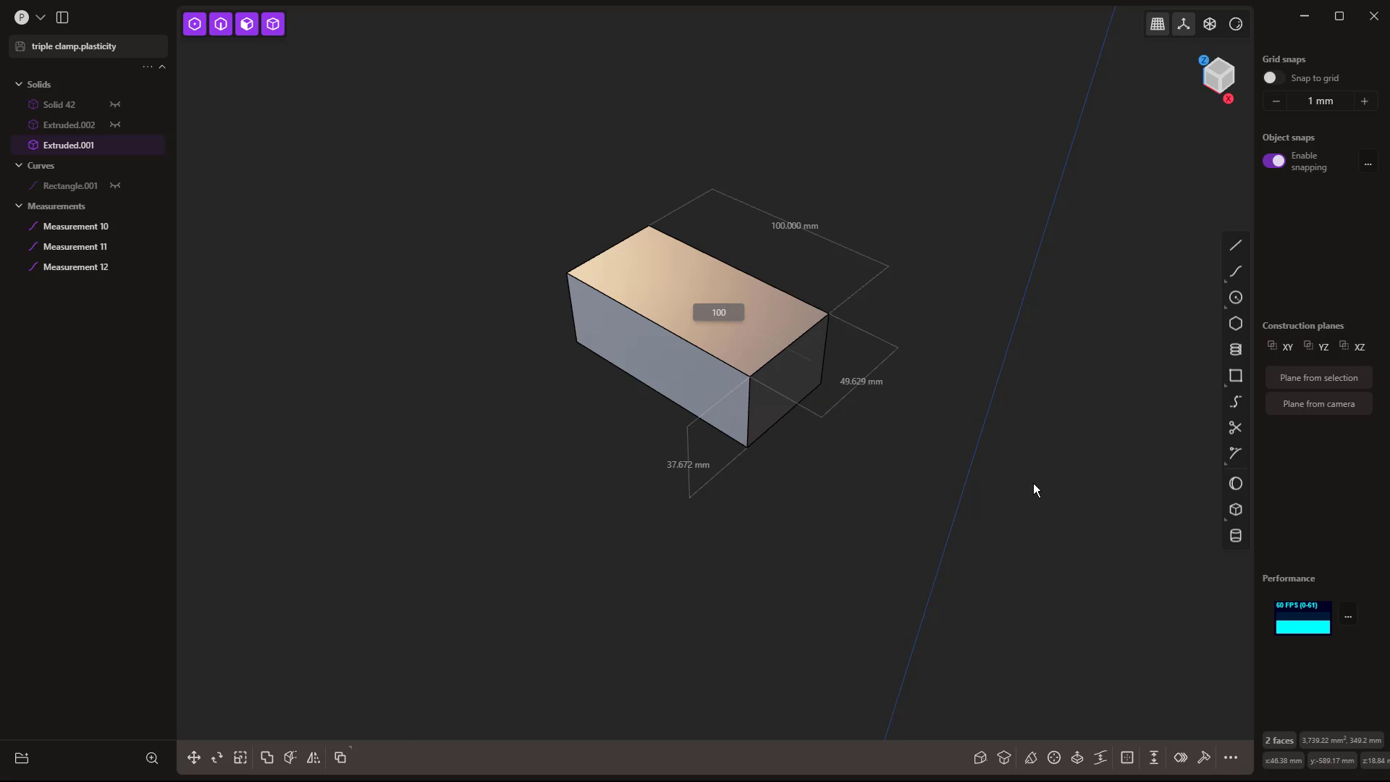
{"action": "key", "text": "Return"}
{"action": "key", "text": "Escape"}
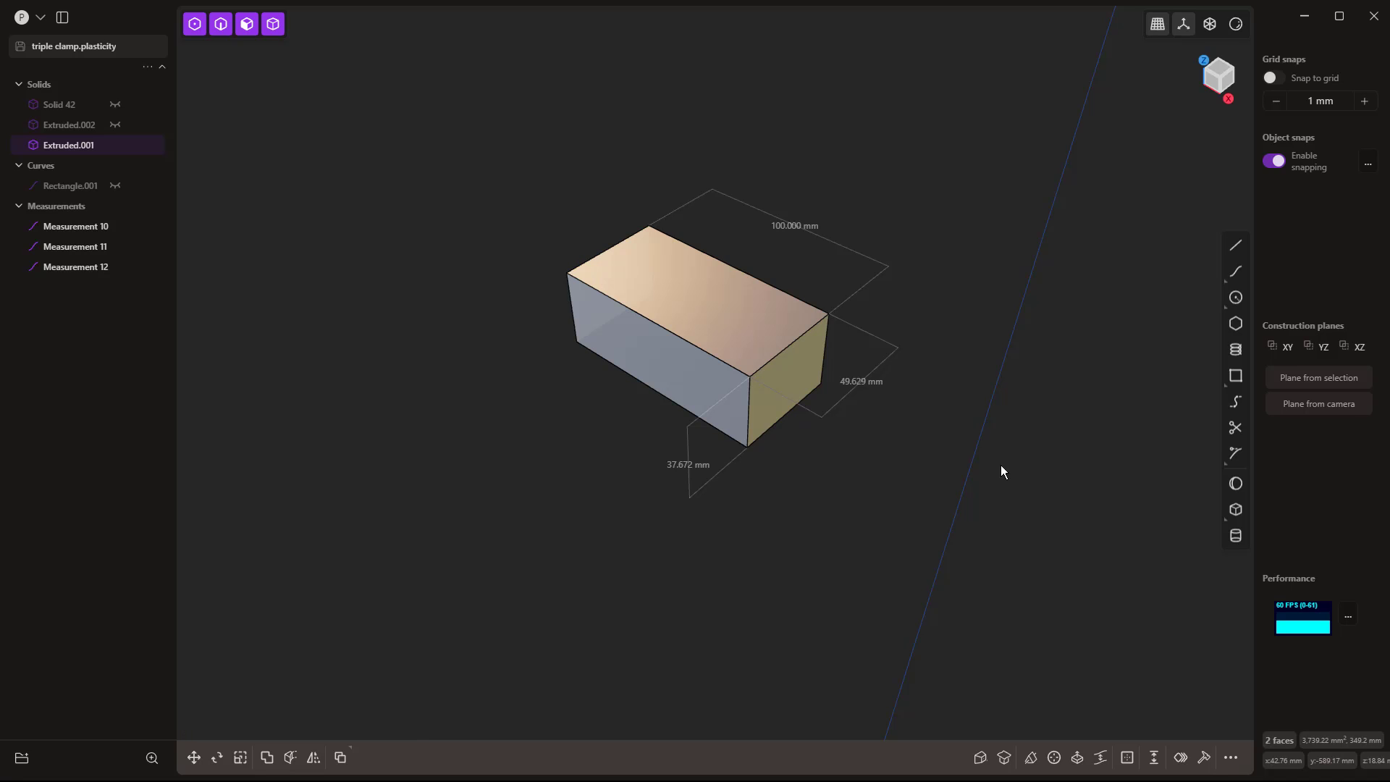
{"action": "left_click", "coordinate": [955, 317]}
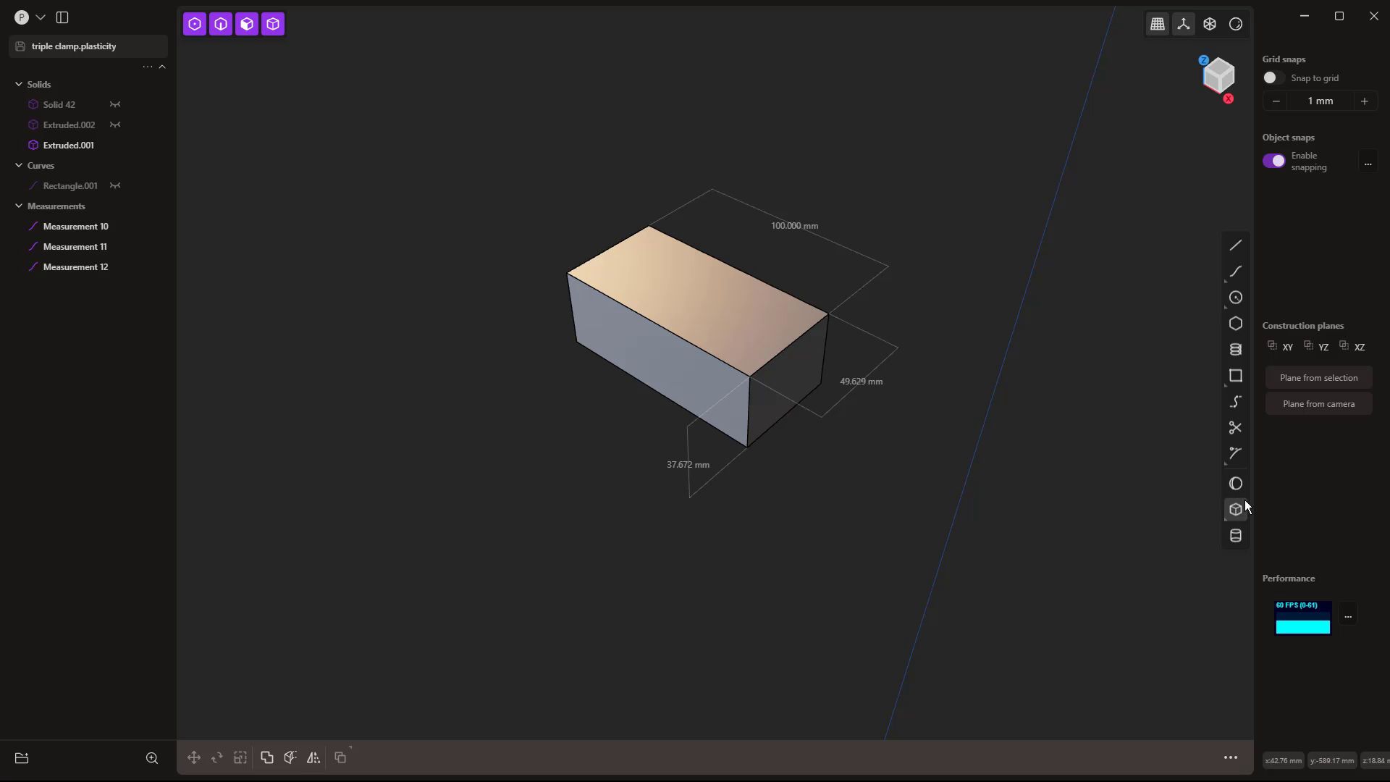
- Enter 125, 50 and 45 in the box's dimension fields to resize it
{"action": "left_click", "coordinate": [794, 336]}
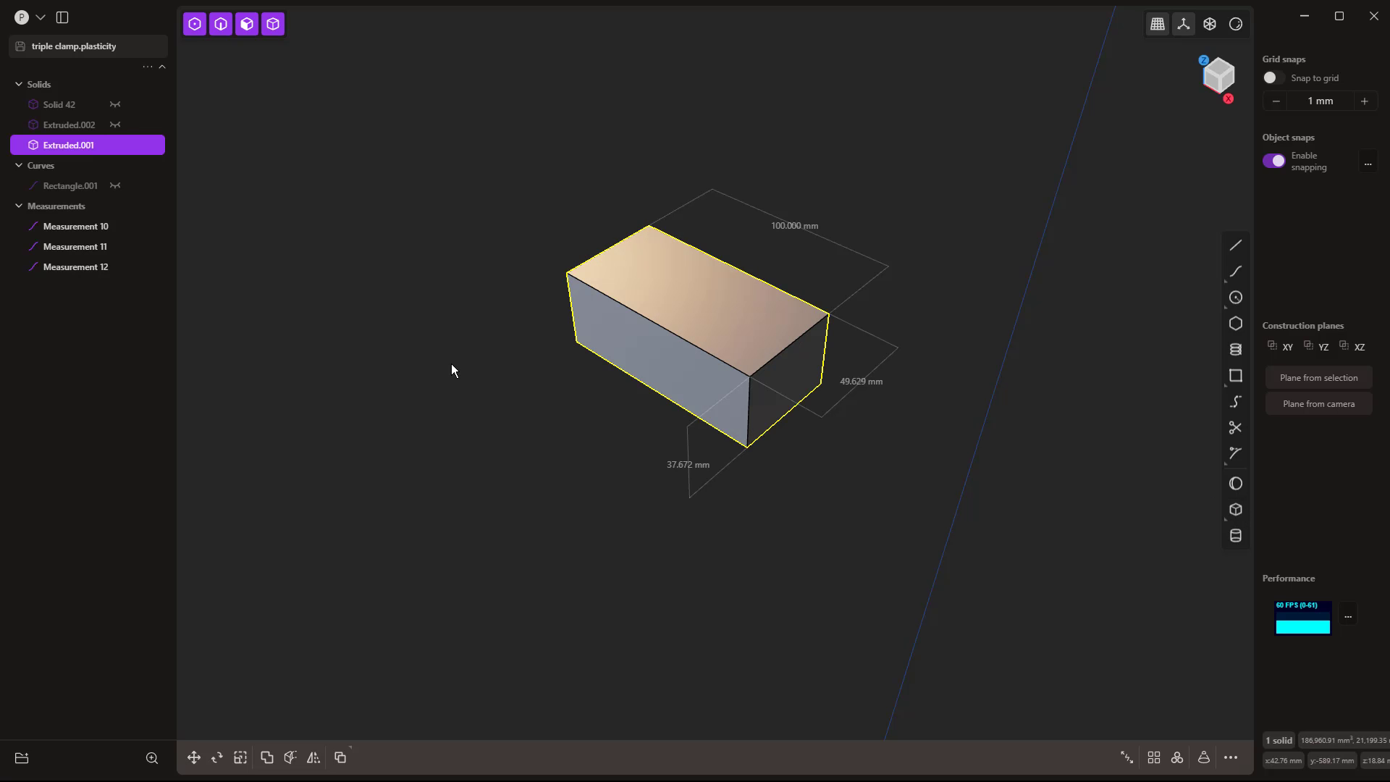
{"action": "key", "text": "Tab"}
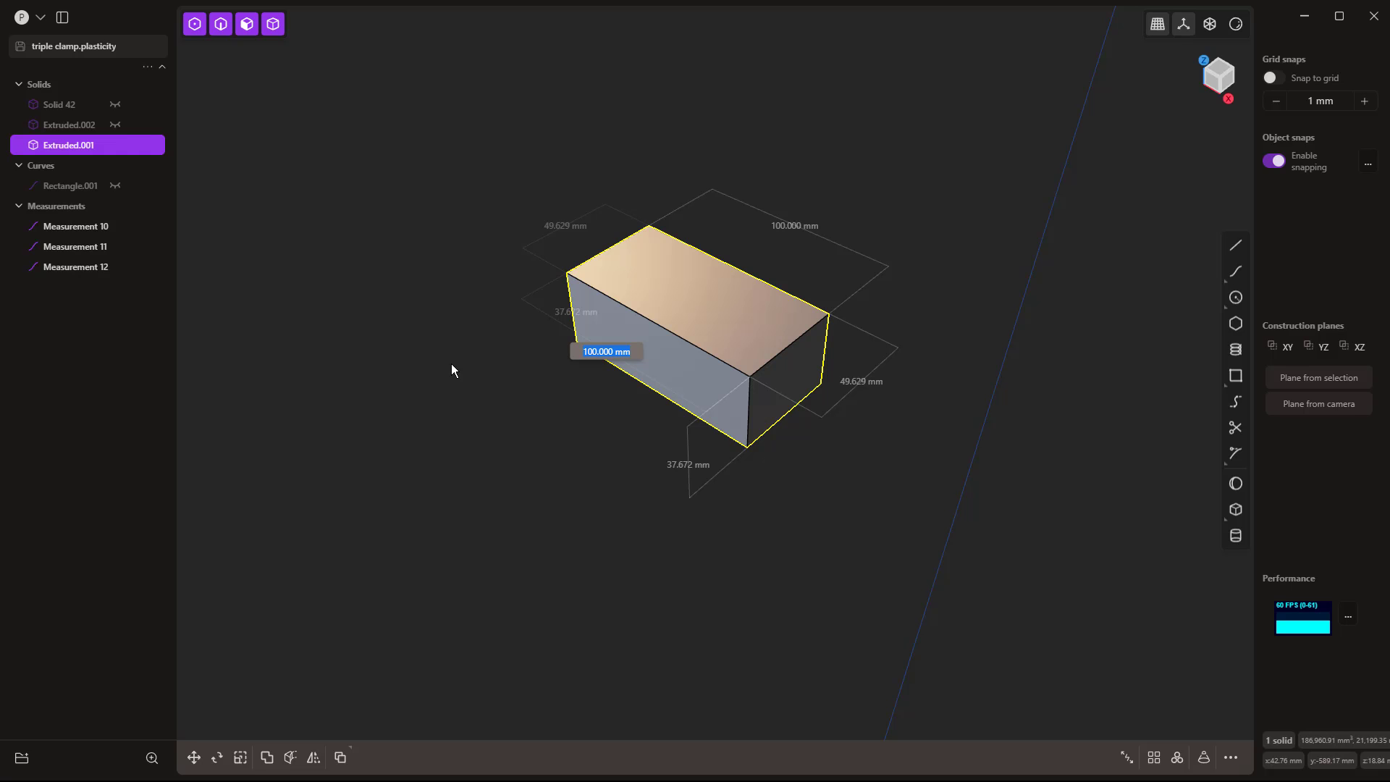
{"action": "type", "text": "125"}
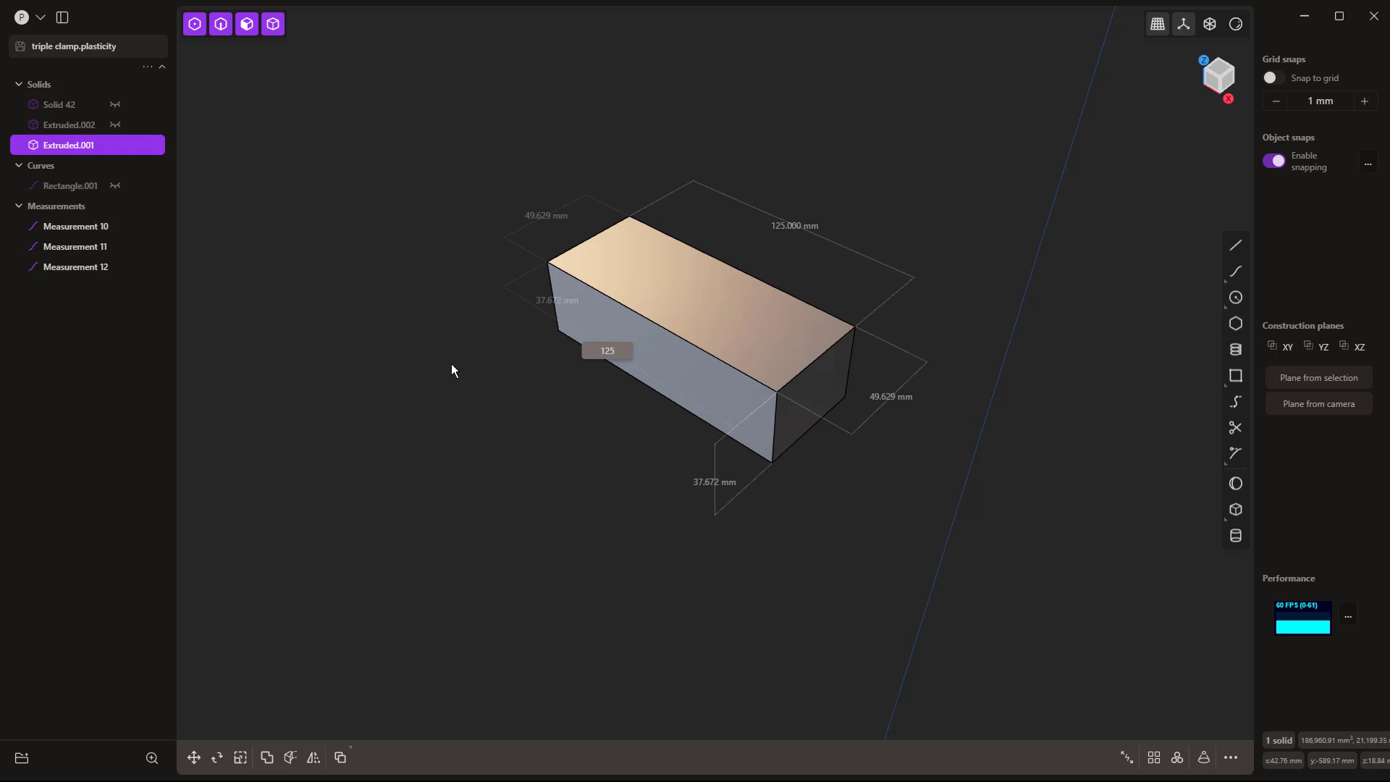
{"action": "key", "text": "Tab"}
{"action": "type", "text": "50"}
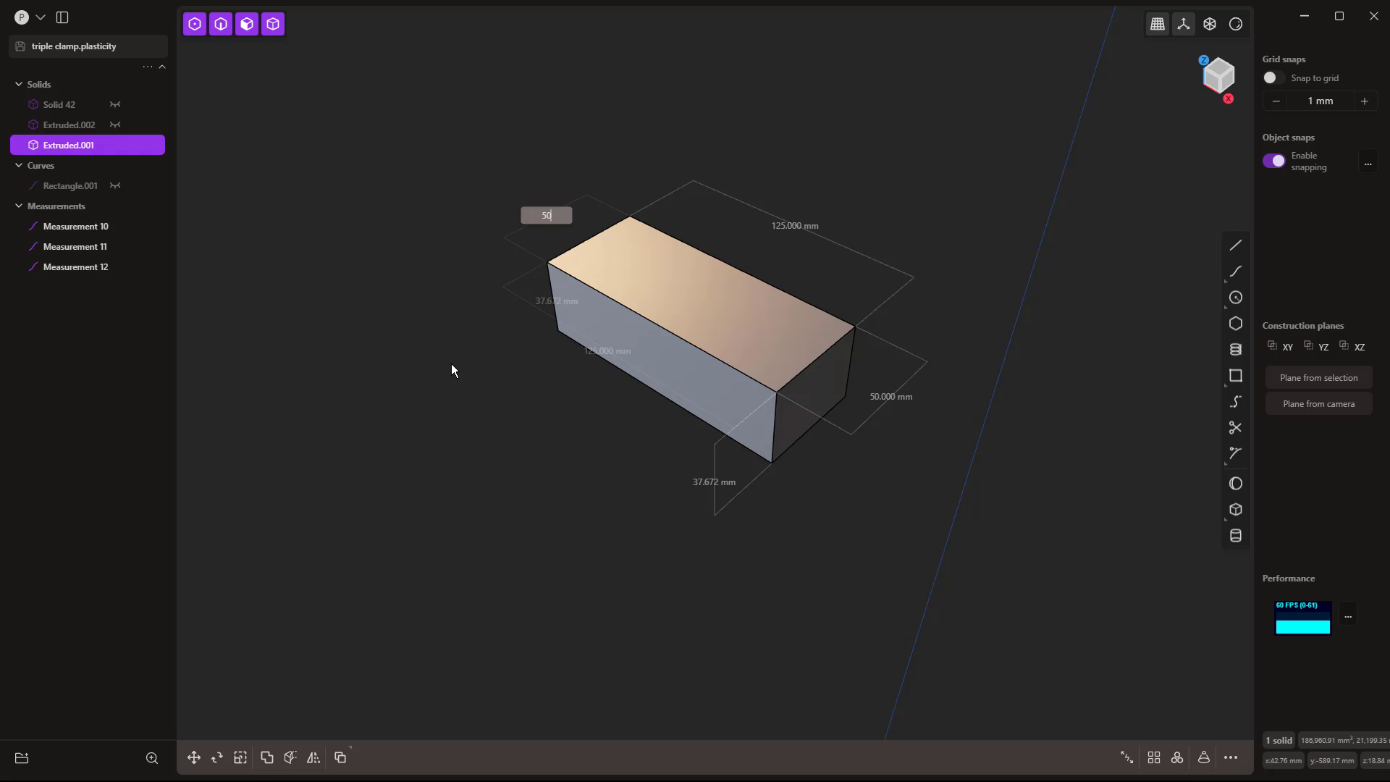
{"action": "key", "text": "Tab"}
{"action": "type", "text": "45"}
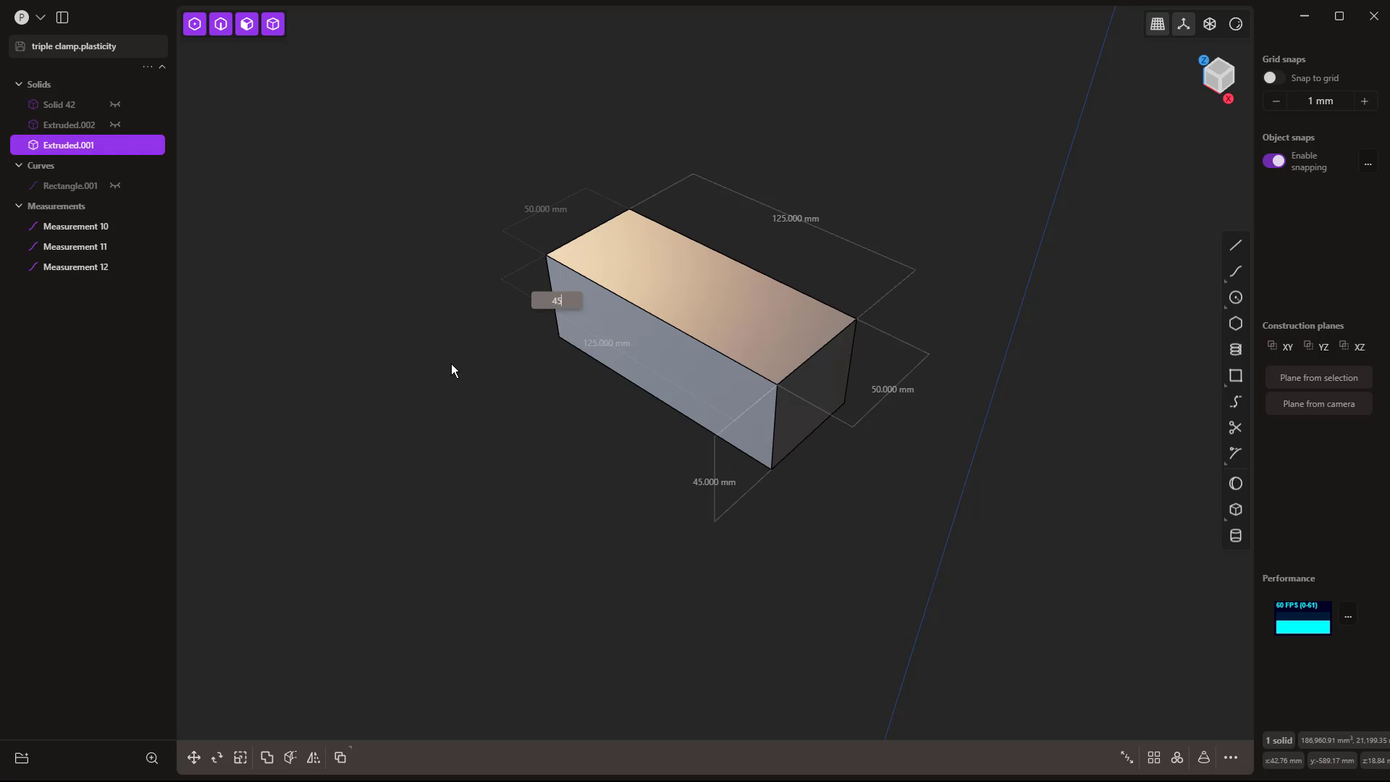
{"action": "key", "text": "Return"}
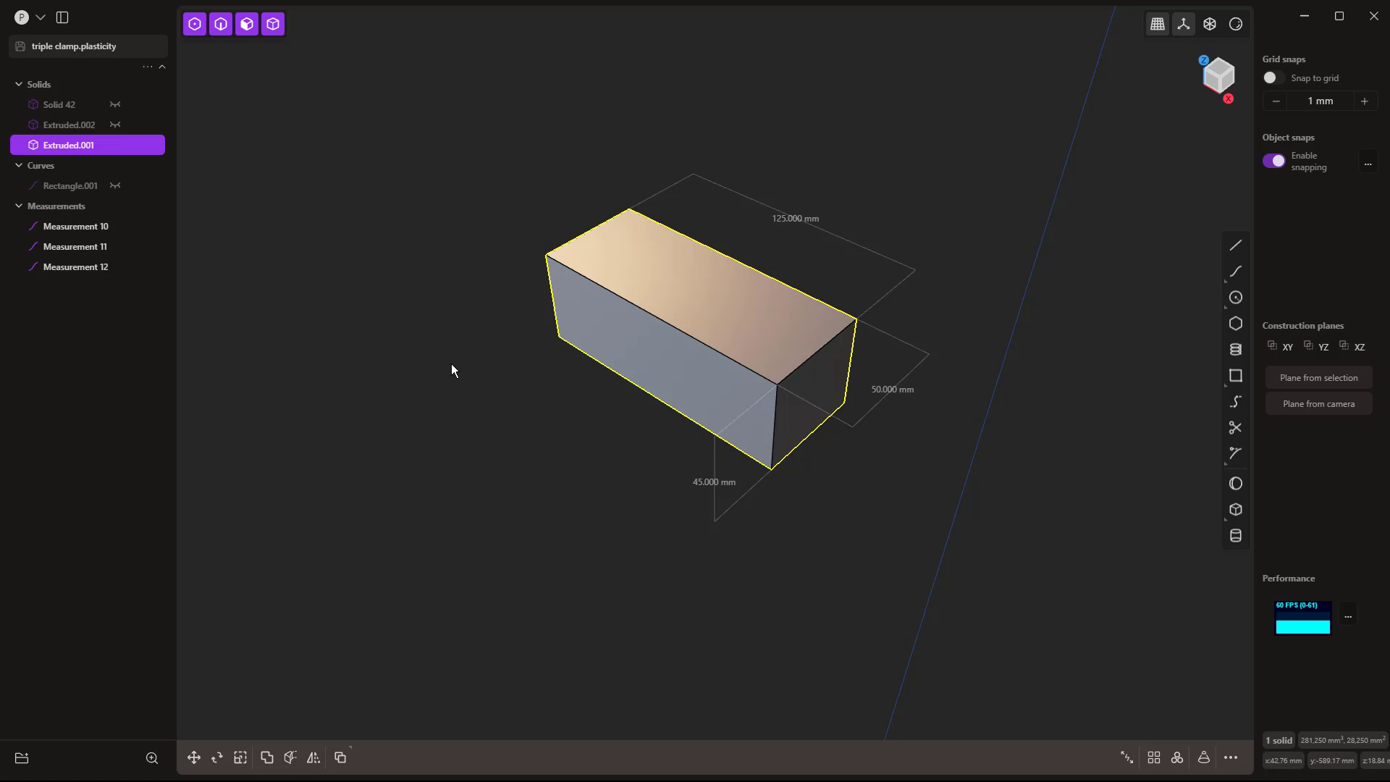
- Fillet the box's long top front edge
{"action": "left_click", "coordinate": [663, 319]}
{"action": "key", "text": "f"}
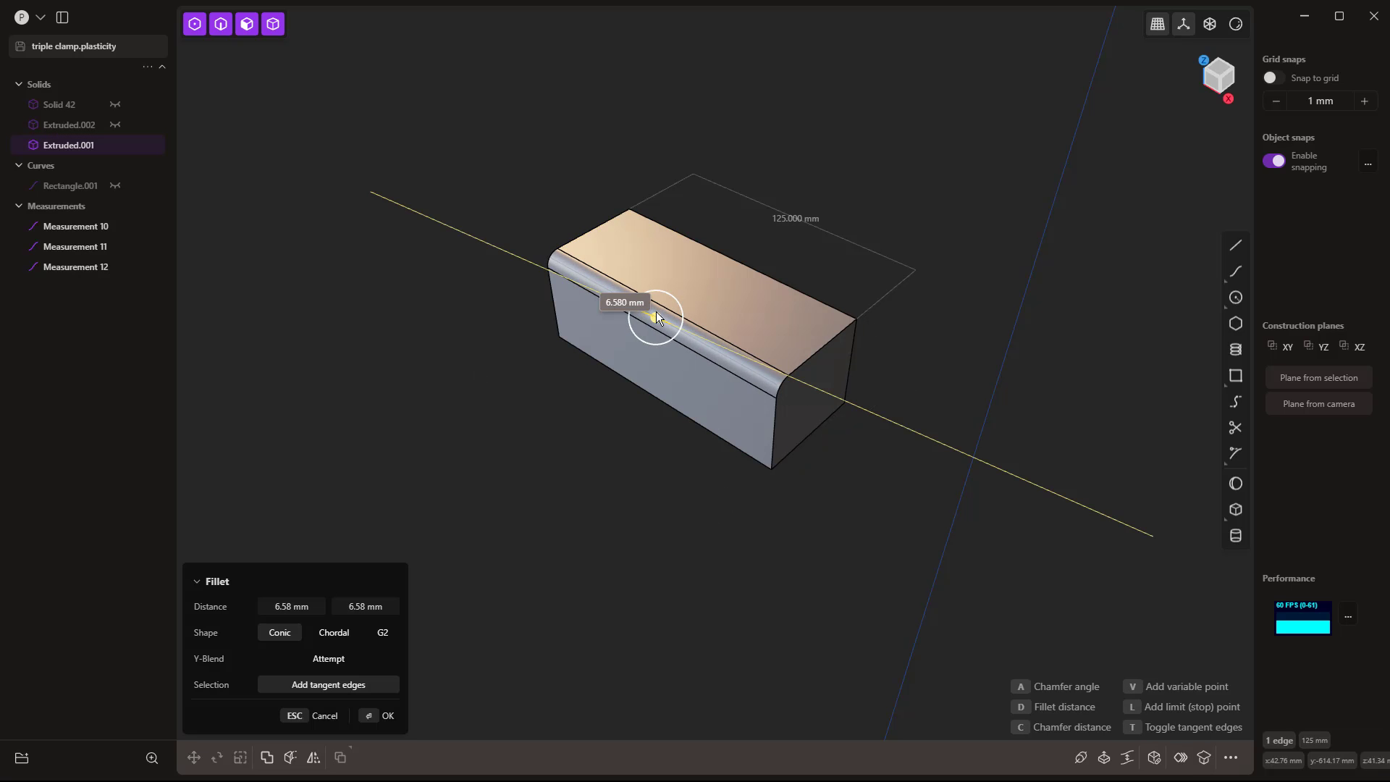
{"action": "key", "text": "Return"}
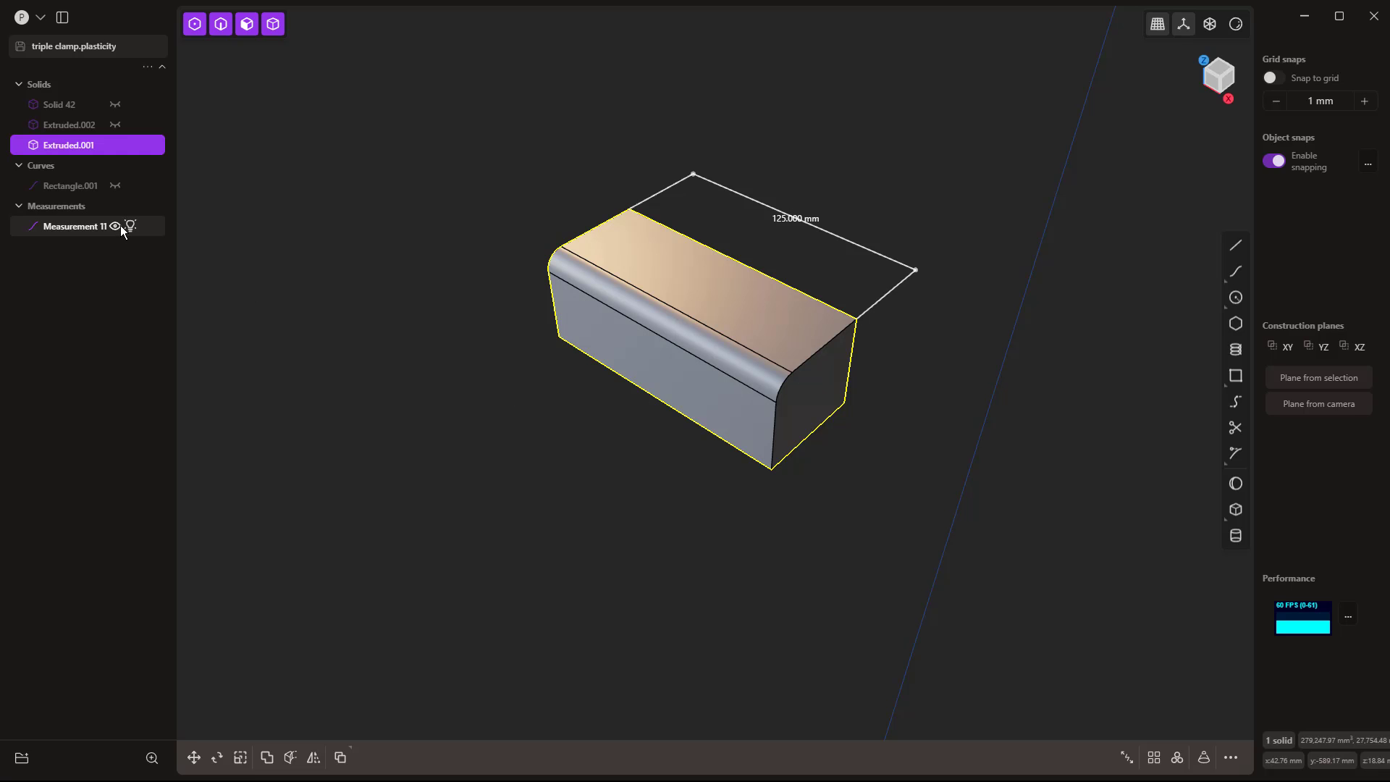
- Hide the filleted box Extruded.001 and show the stepped solid Extruded.002
{"action": "left_click", "coordinate": [197, 236]}
{"action": "left_click", "coordinate": [115, 146]}
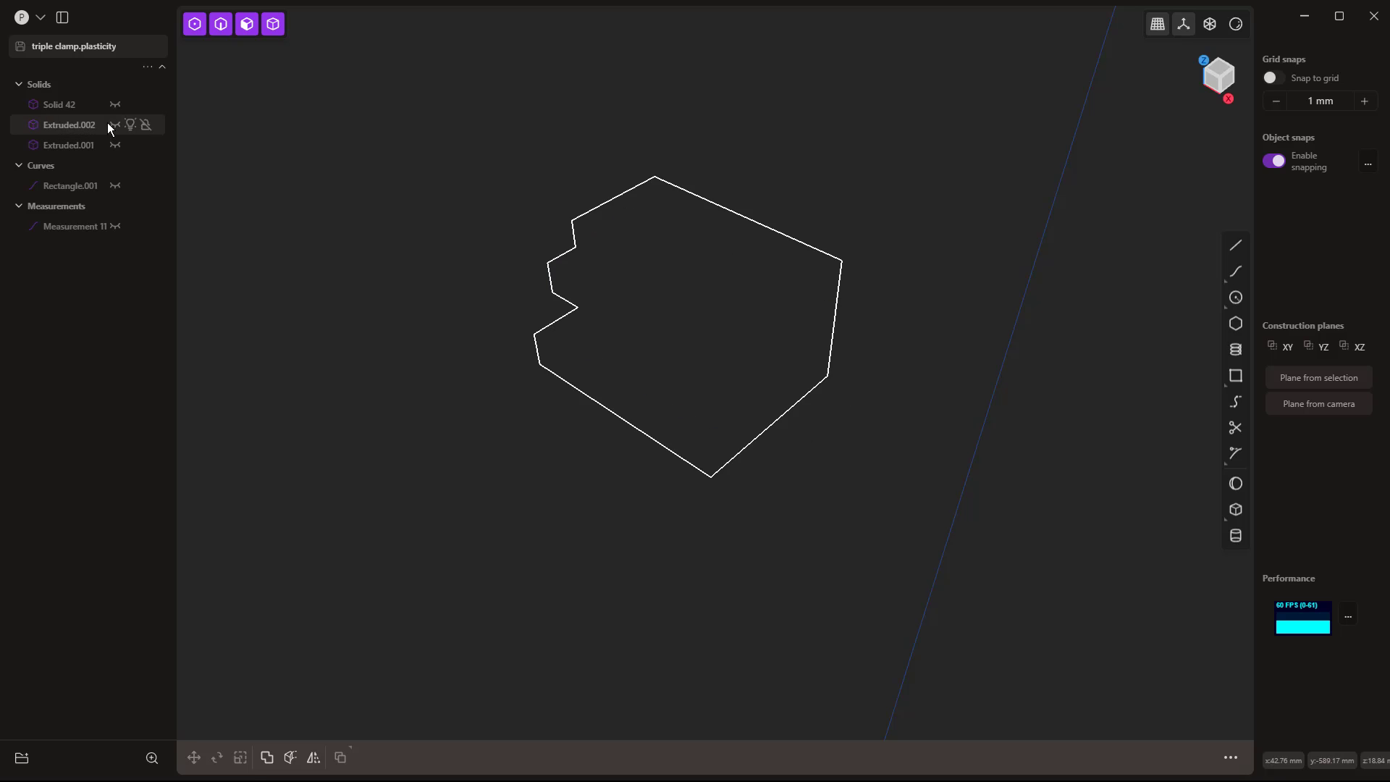
{"action": "left_click", "coordinate": [113, 125]}
- Measure the step spacing on the stepped block, reading 15.270 mm
{"action": "middle_click_drag", "start_coordinate": [530, 519], "coordinate": [552, 516]}
{"action": "scroll", "coordinate": [671, 288], "scroll_direction": "up", "scroll_amount": 2}
{"action": "scroll", "coordinate": [670, 288], "scroll_direction": "up", "scroll_amount": 1}
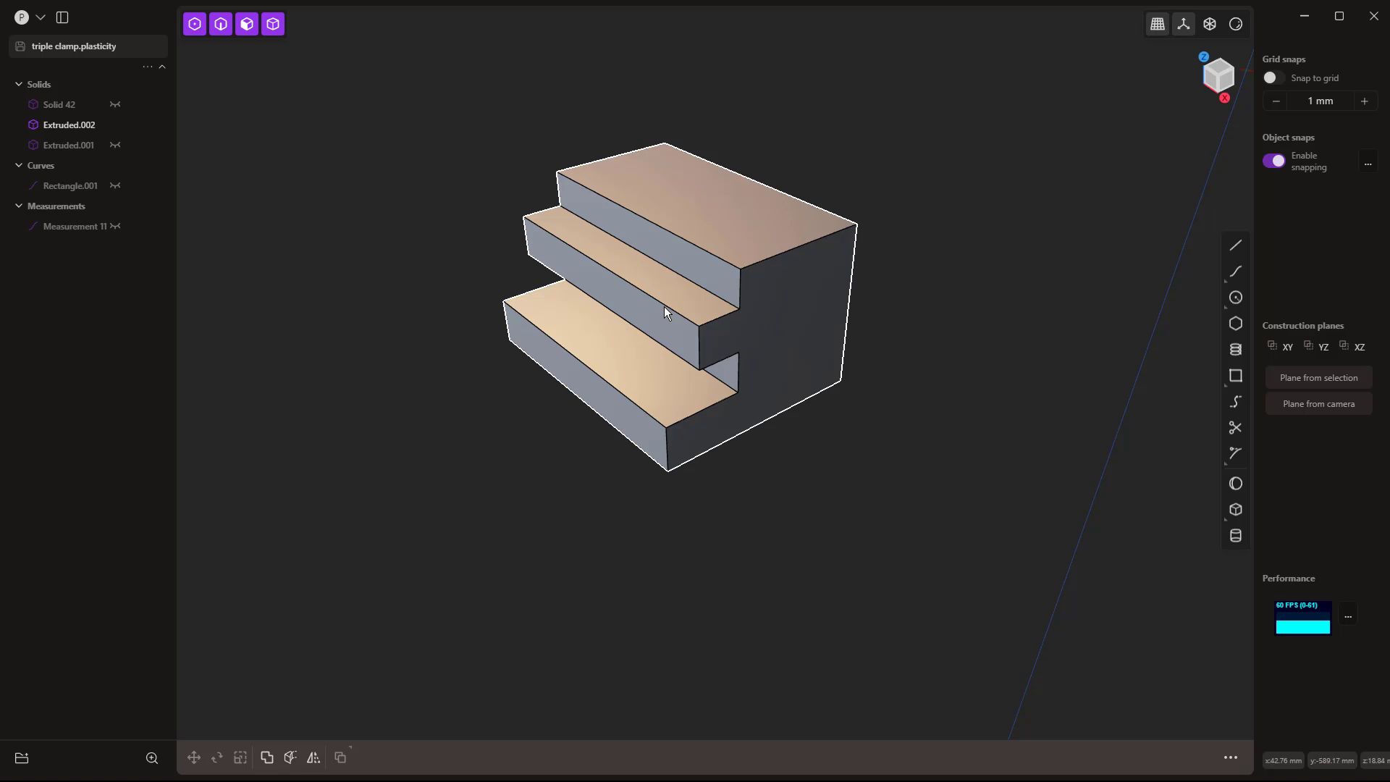
{"action": "left_click", "coordinate": [728, 315]}
{"action": "left_click", "coordinate": [860, 480]}
- Offset the two riser faces by 15 mm
{"action": "left_click", "coordinate": [706, 267]}
{"action": "key", "text": "o"}
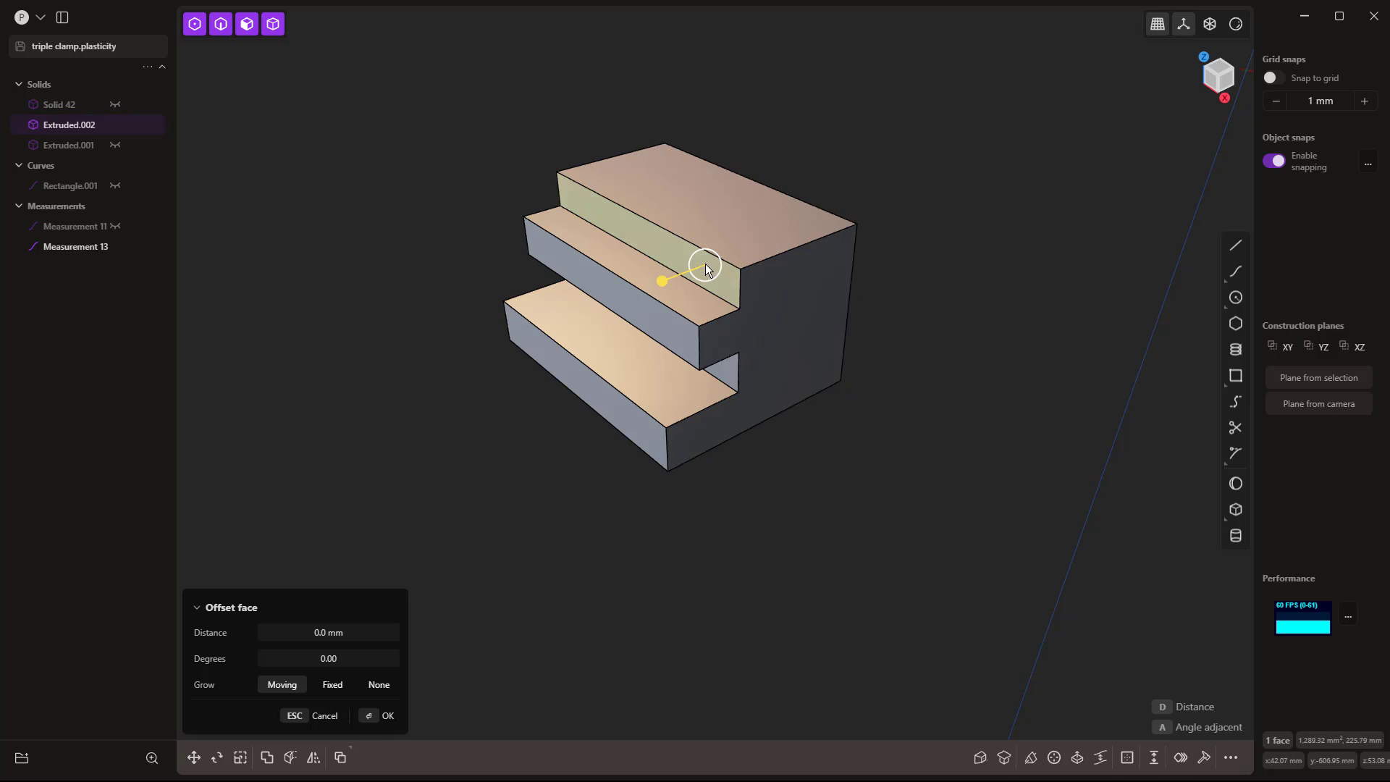
{"action": "left_click", "coordinate": [680, 332]}
{"action": "type", "text": "d"}
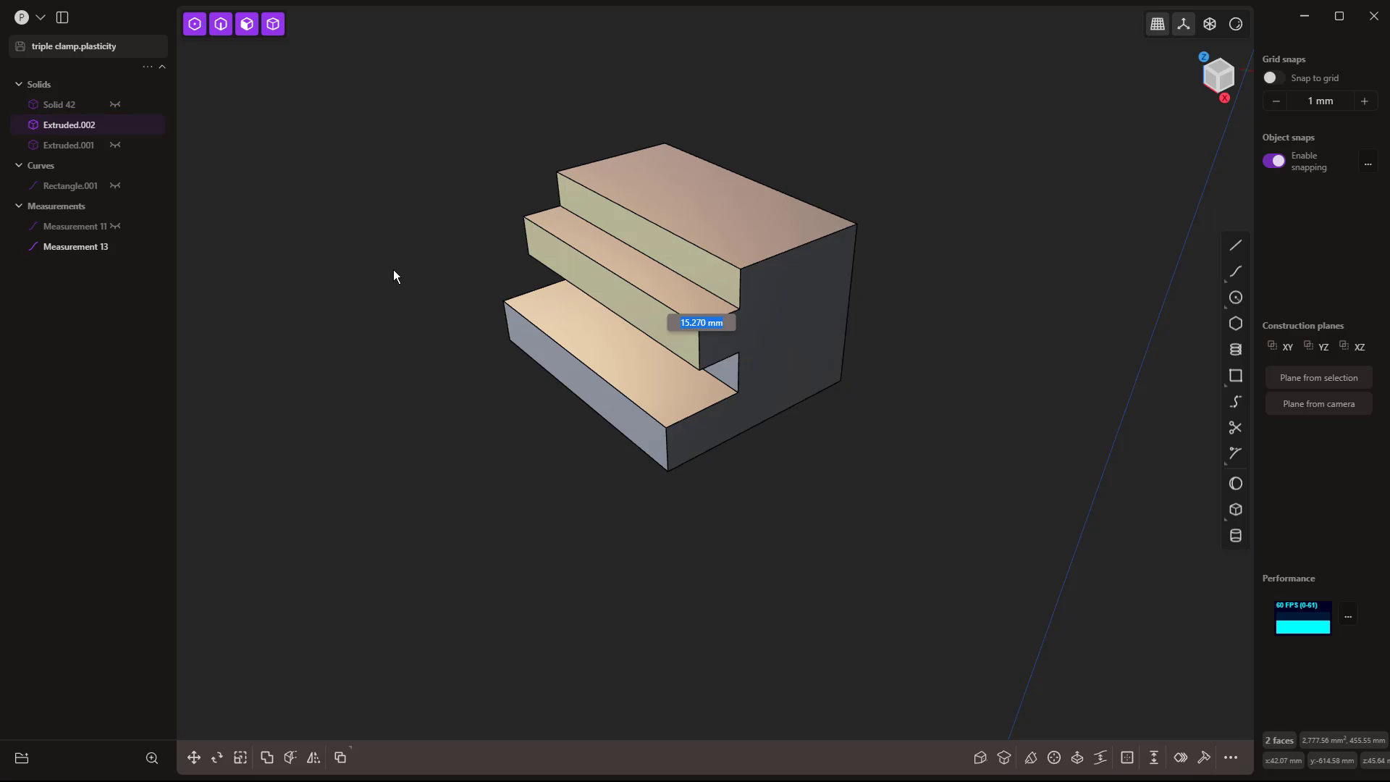
{"action": "type", "text": "15"}
{"action": "key", "text": "Return"}
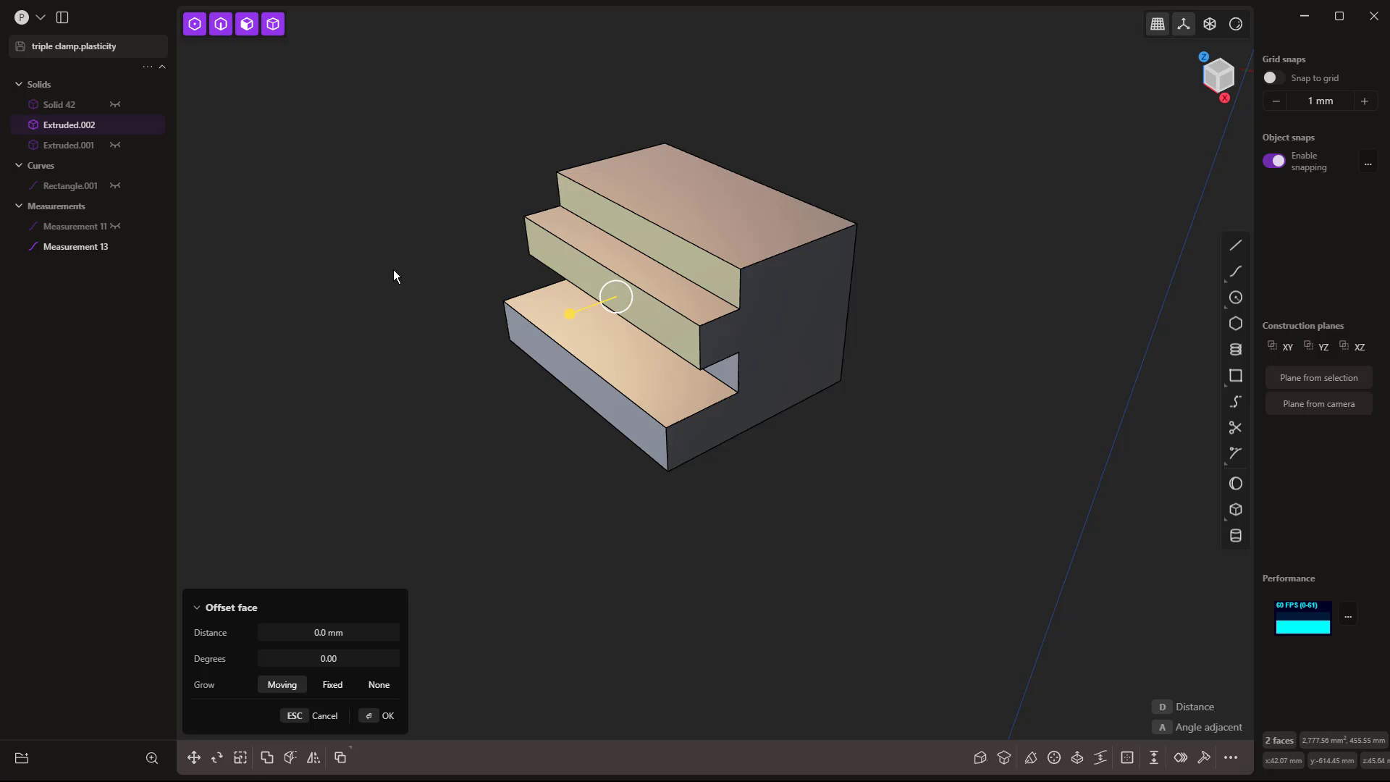
{"action": "key", "text": "Escape"}
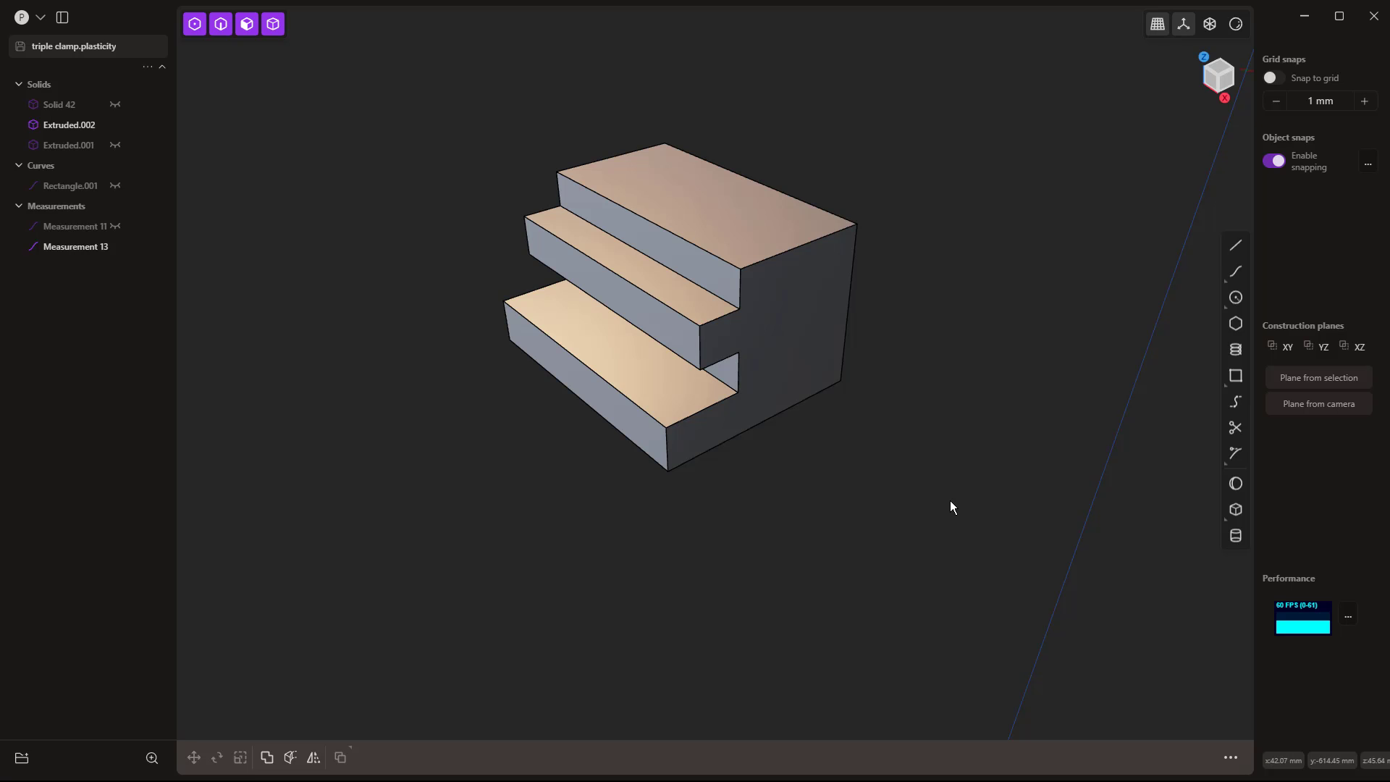
- Offset the upper riser, middle riser and lowest step front faces by 15 mm
{"action": "left_click", "coordinate": [723, 283]}
{"action": "left_click", "coordinate": [727, 279]}
{"action": "key", "text": "o"}
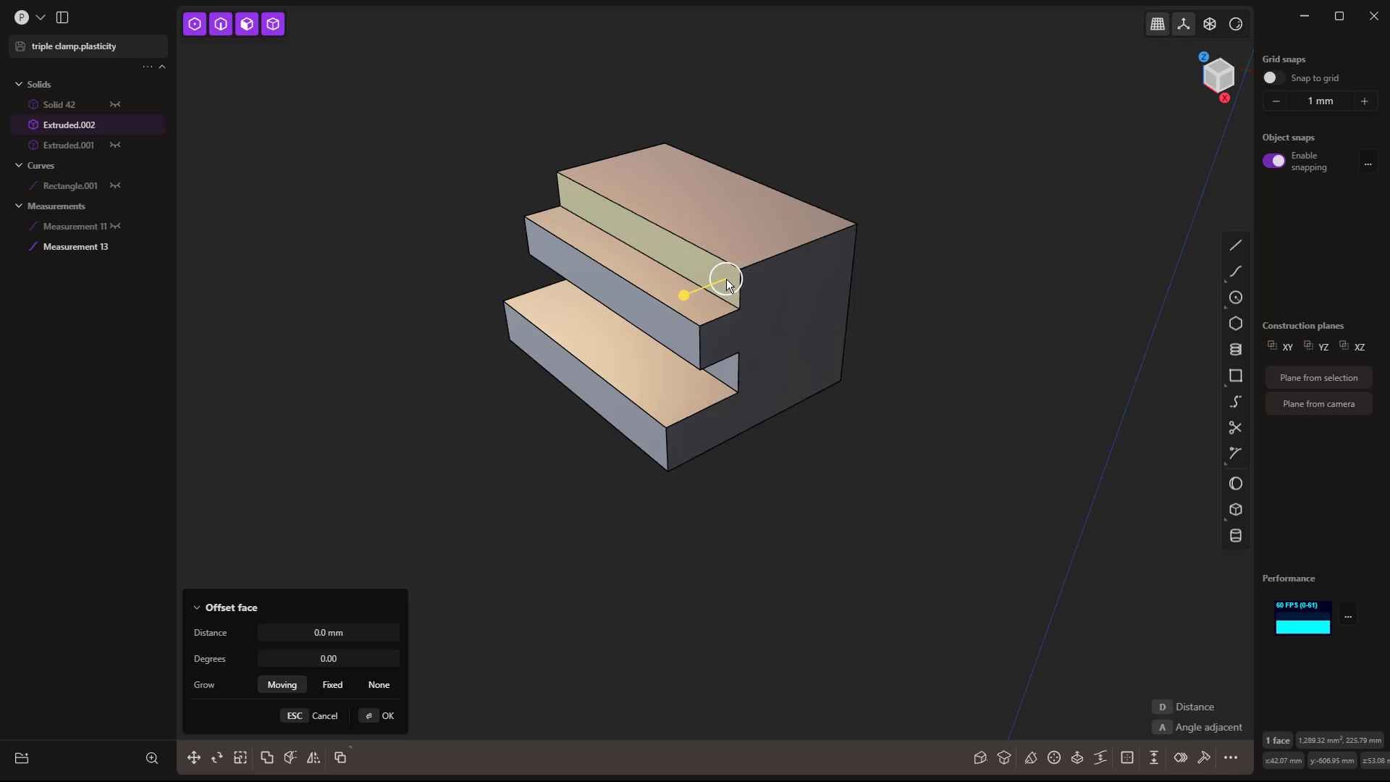
{"action": "left_click", "coordinate": [635, 420]}
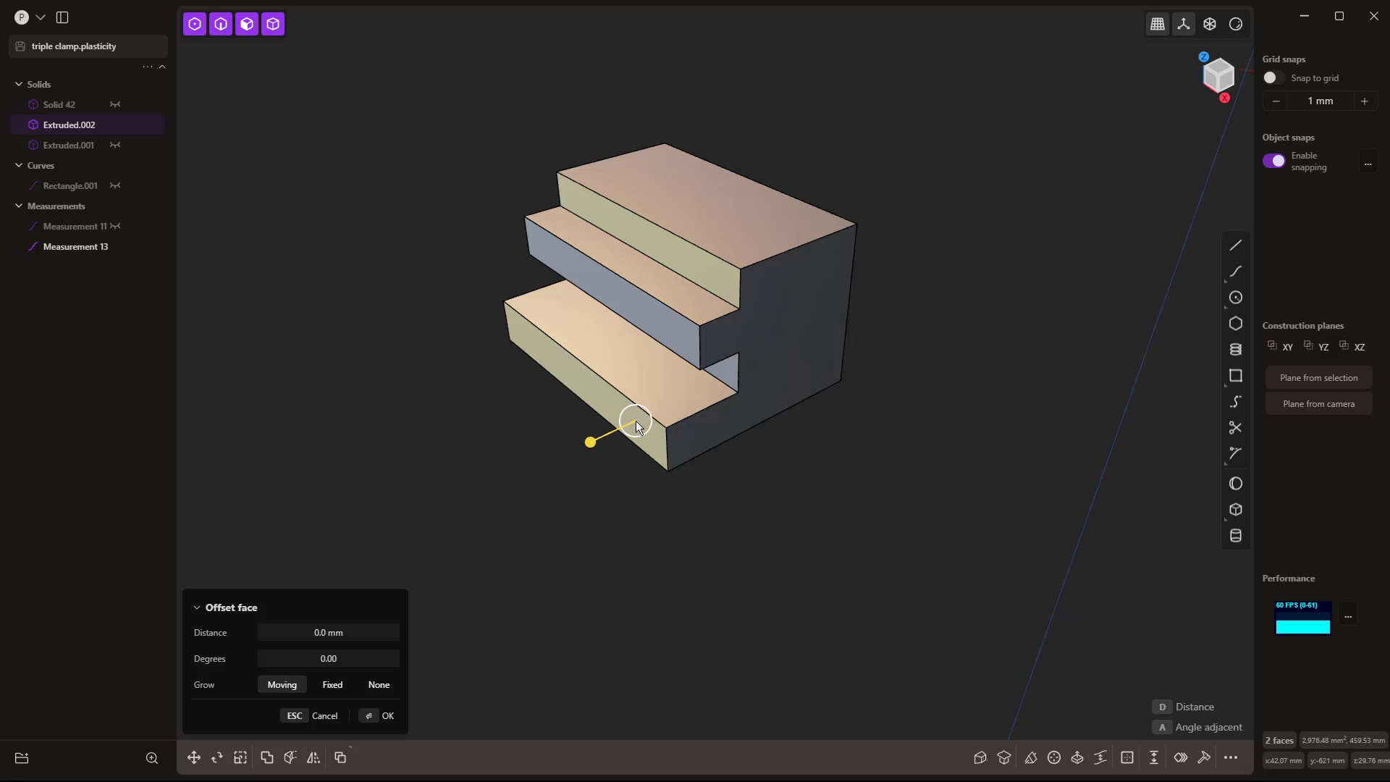
{"action": "left_click", "coordinate": [662, 323]}
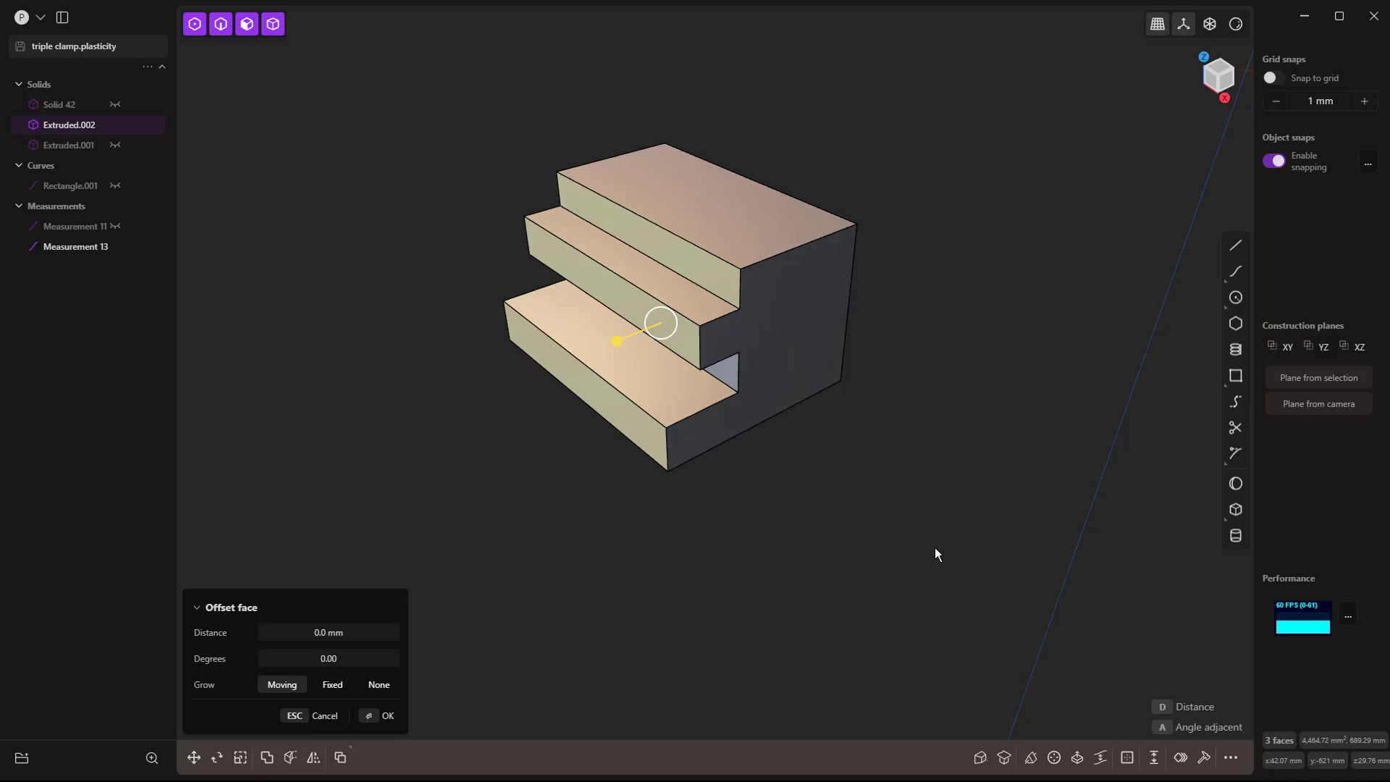
{"action": "key", "text": "d"}
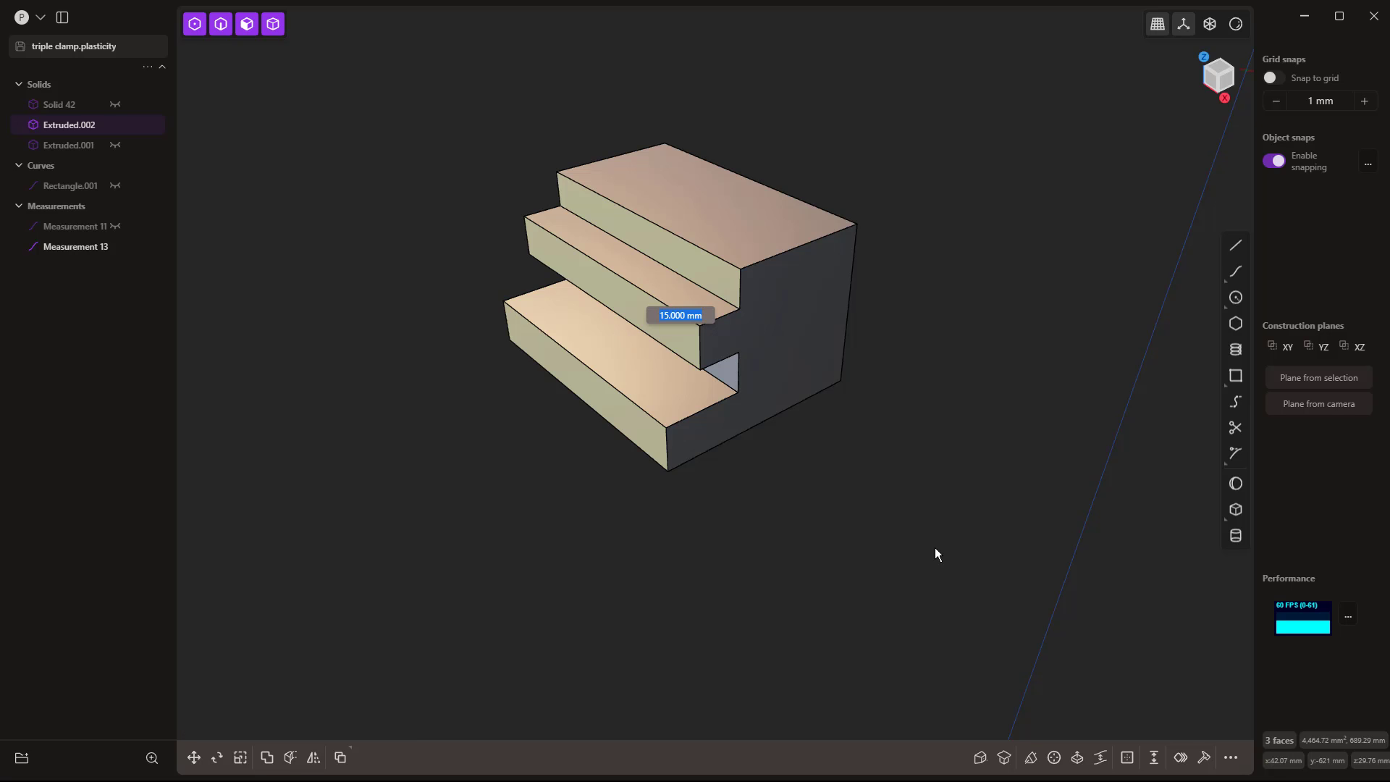
{"action": "key", "text": "Return"}
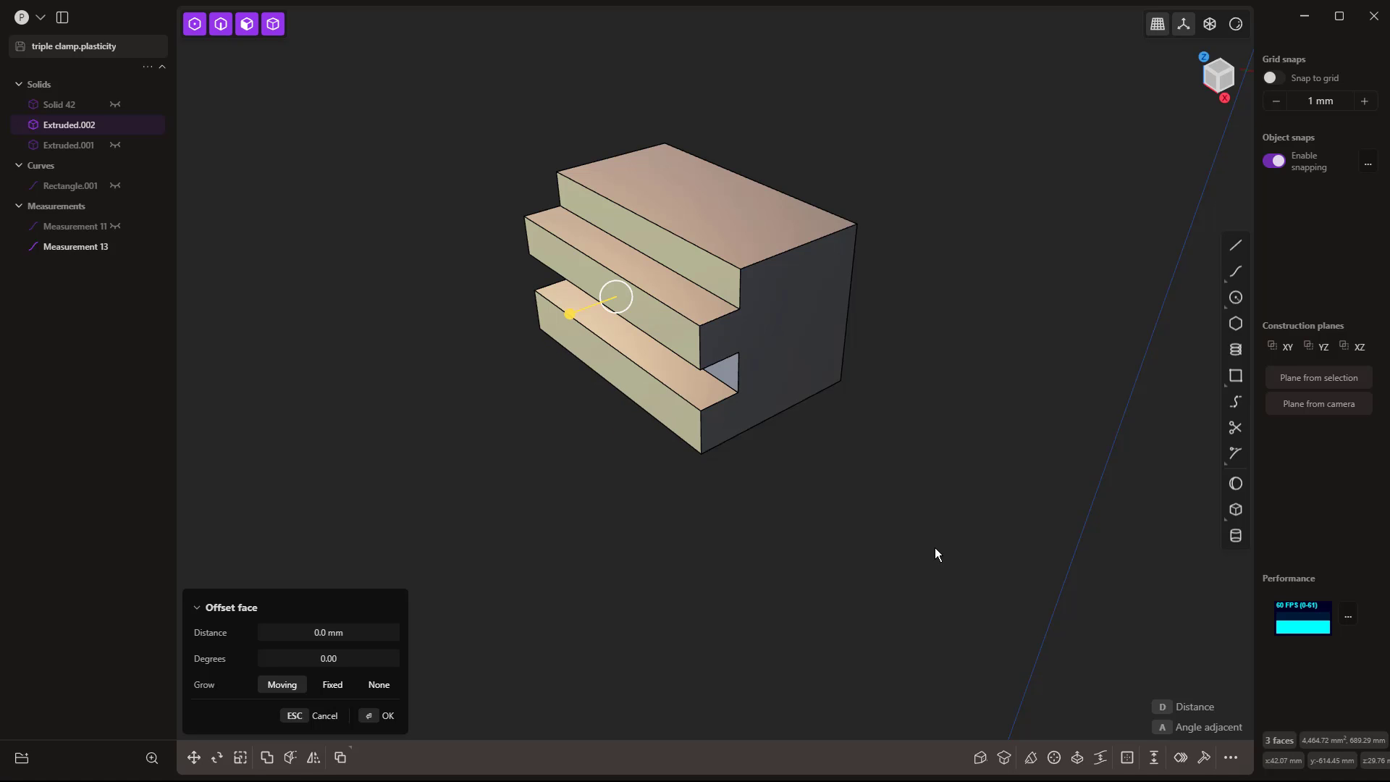
- Apply a 20 mm offset to the faces, changing Measurement 13 to 20.000 mm
{"action": "type", "text": "d"}
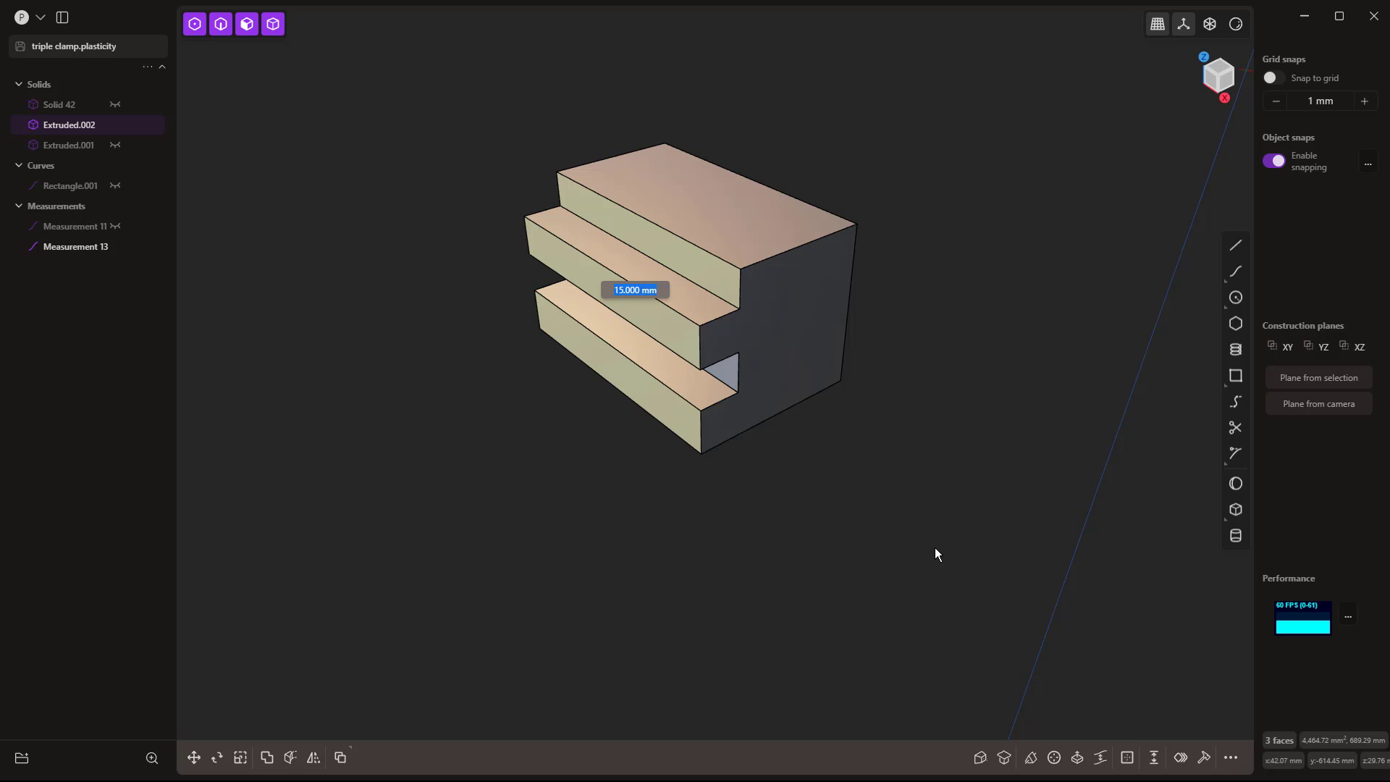
{"action": "type", "text": "20"}
{"action": "key", "text": "Return"}
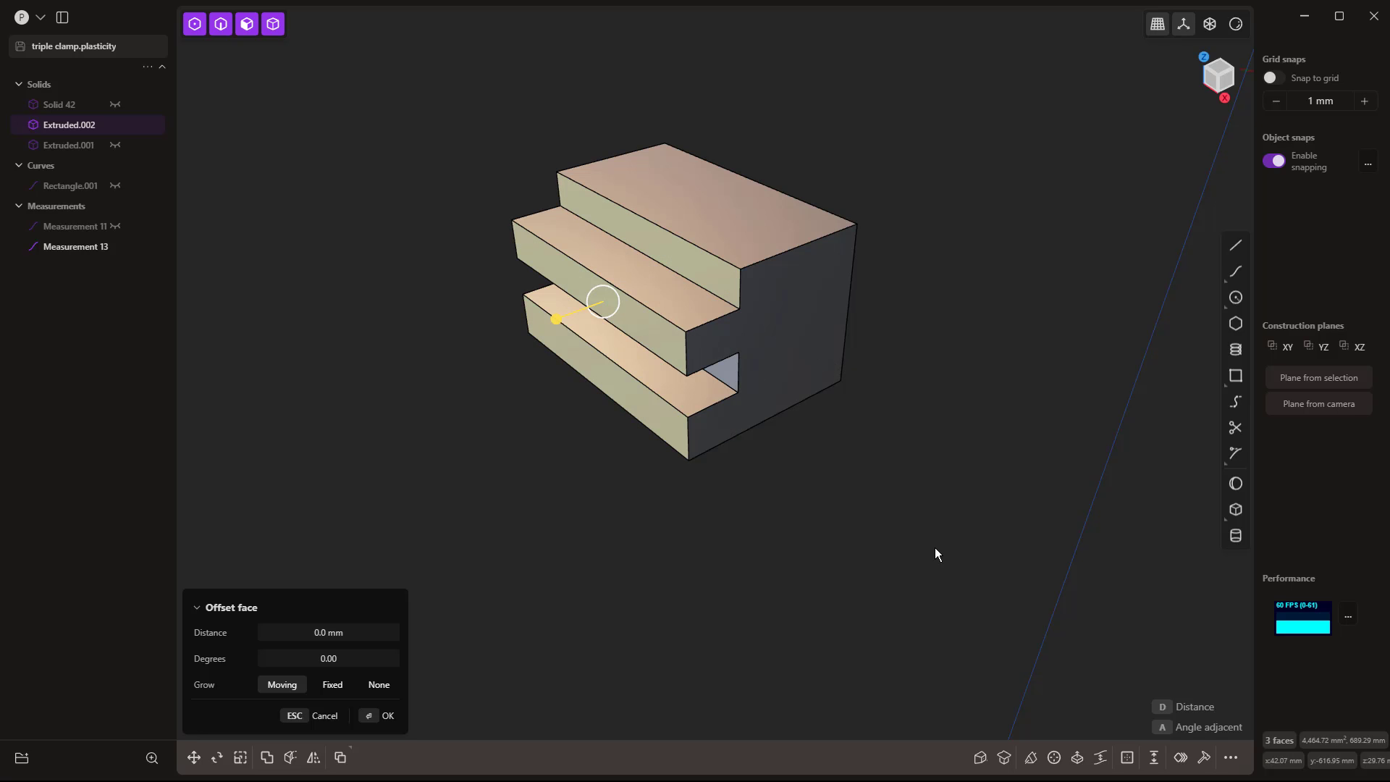
{"action": "mouse_move", "coordinate": [116, 251]}
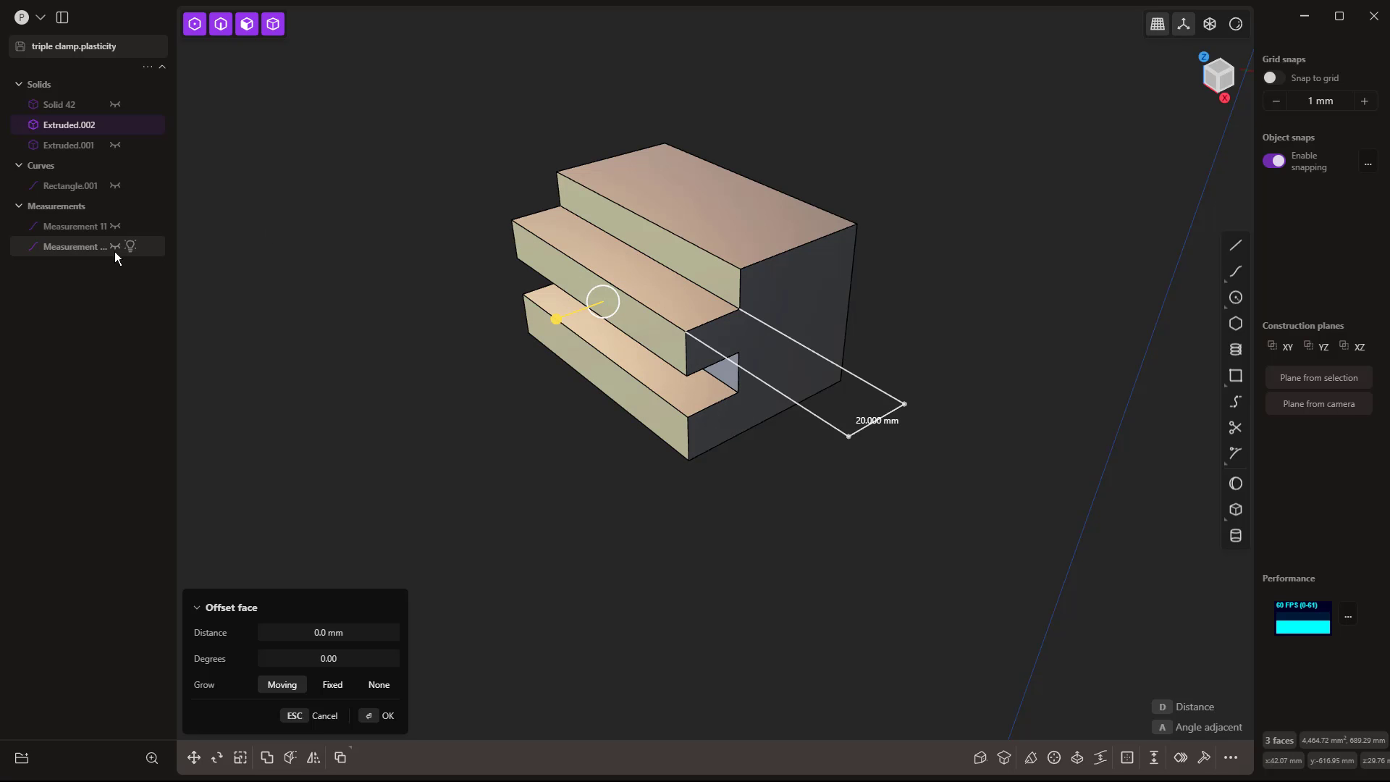
{"action": "left_click", "coordinate": [88, 246]}
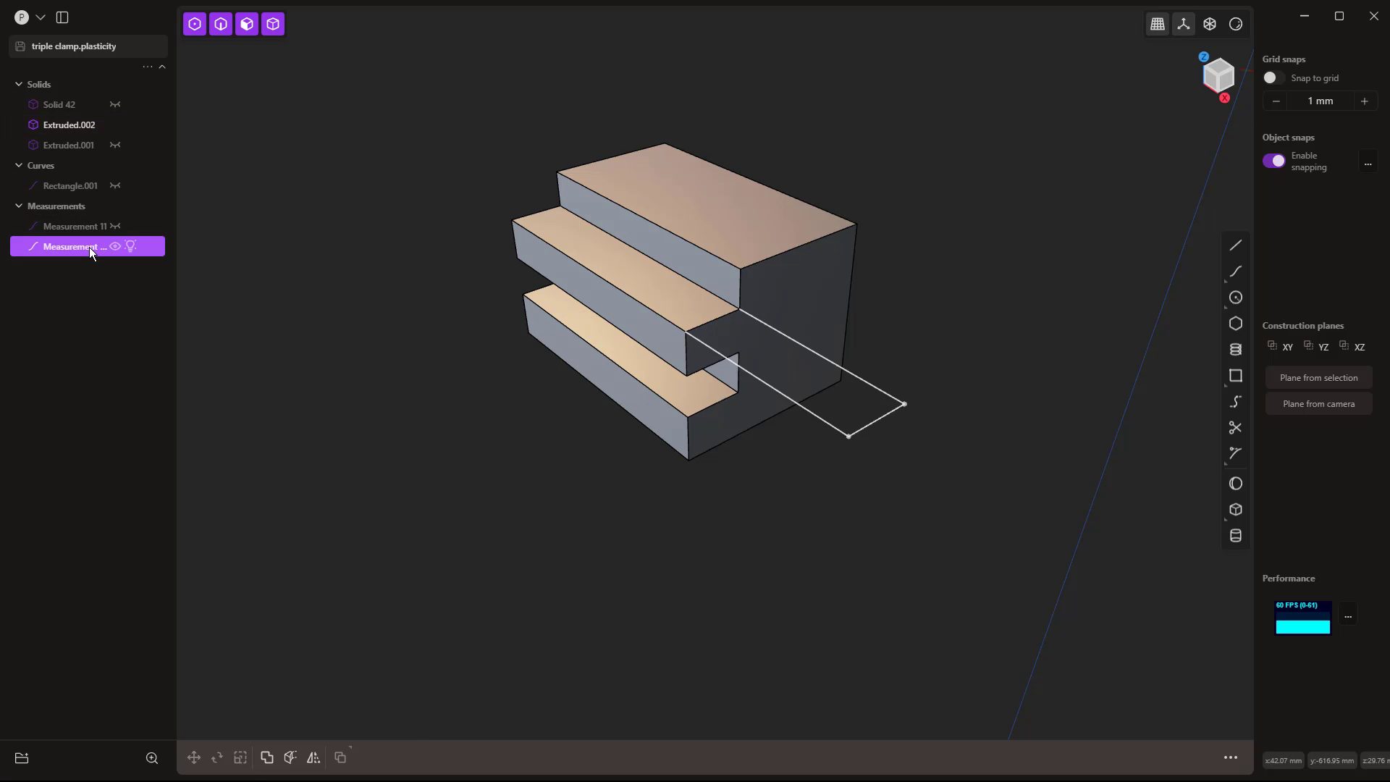
{"action": "left_click", "coordinate": [280, 314]}
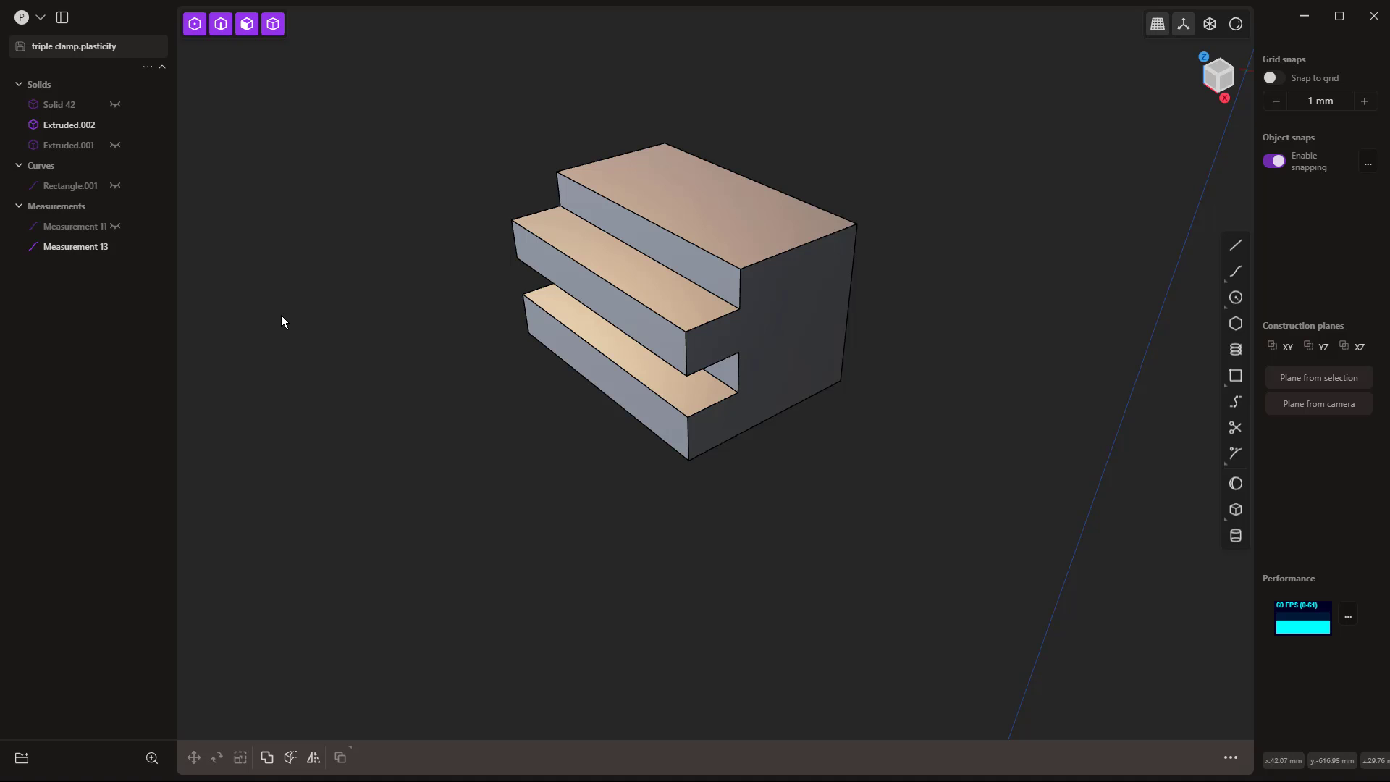
- Hide Measurement 13 and tilt the view to look down on the stepped block
{"action": "left_click", "coordinate": [117, 247]}
{"action": "middle_click_drag", "start_coordinate": [547, 444], "coordinate": [546, 503]}
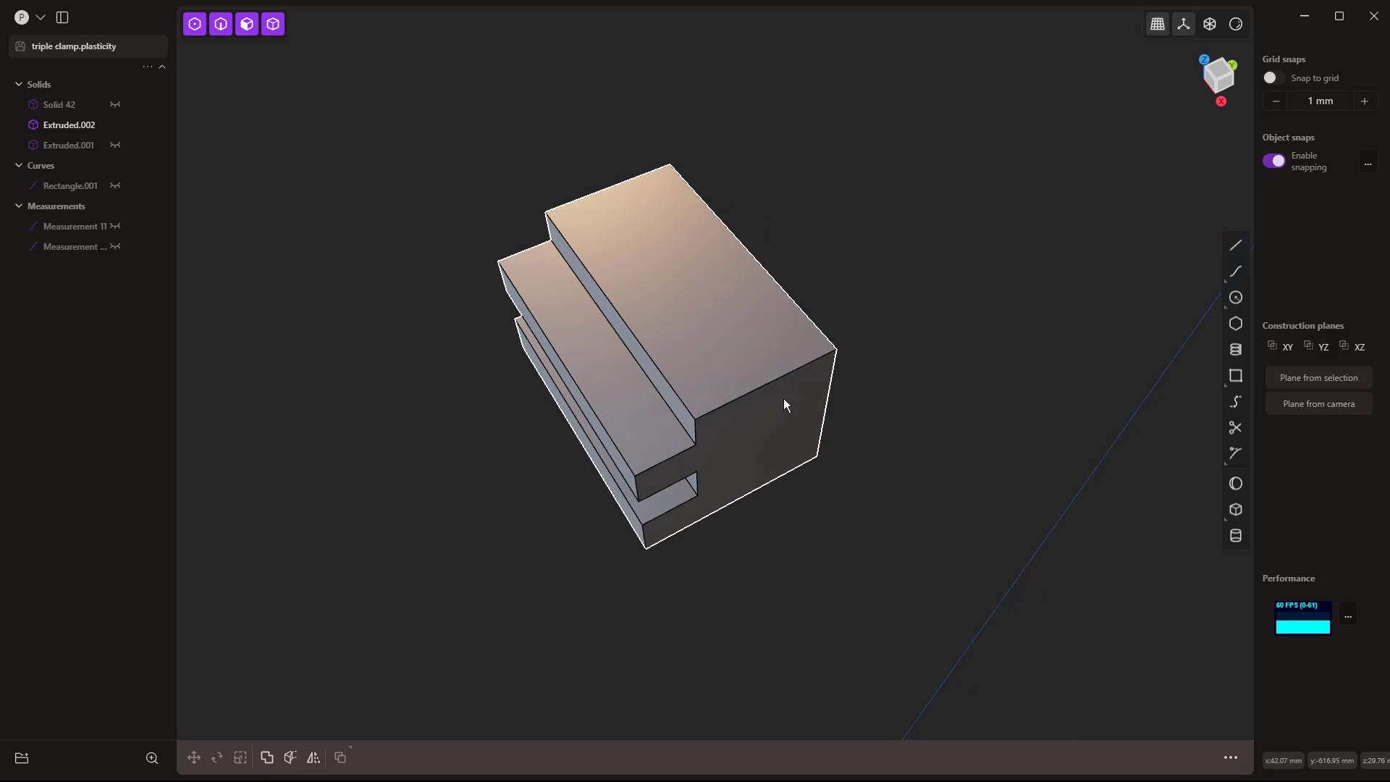
{"action": "middle_click_drag", "start_coordinate": [1090, 439], "coordinate": [1086, 467]}
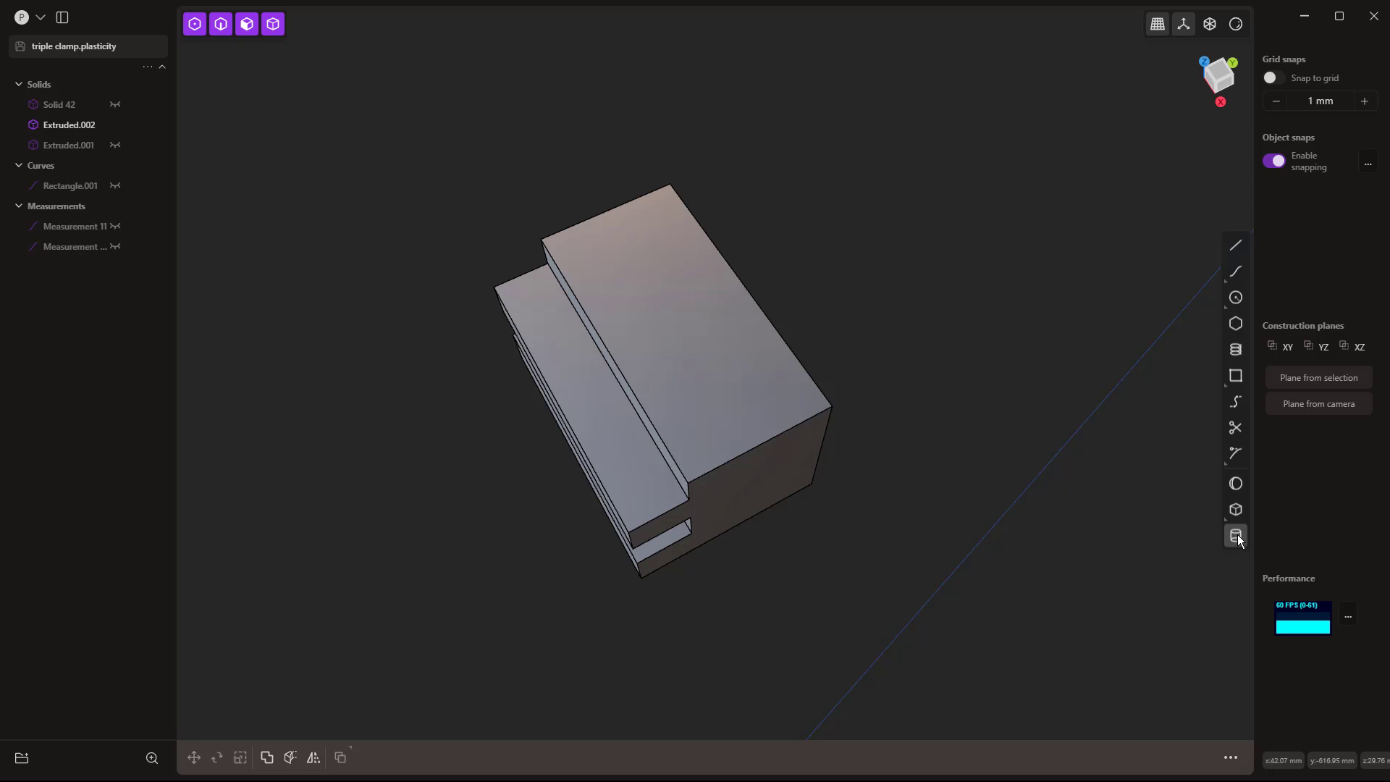
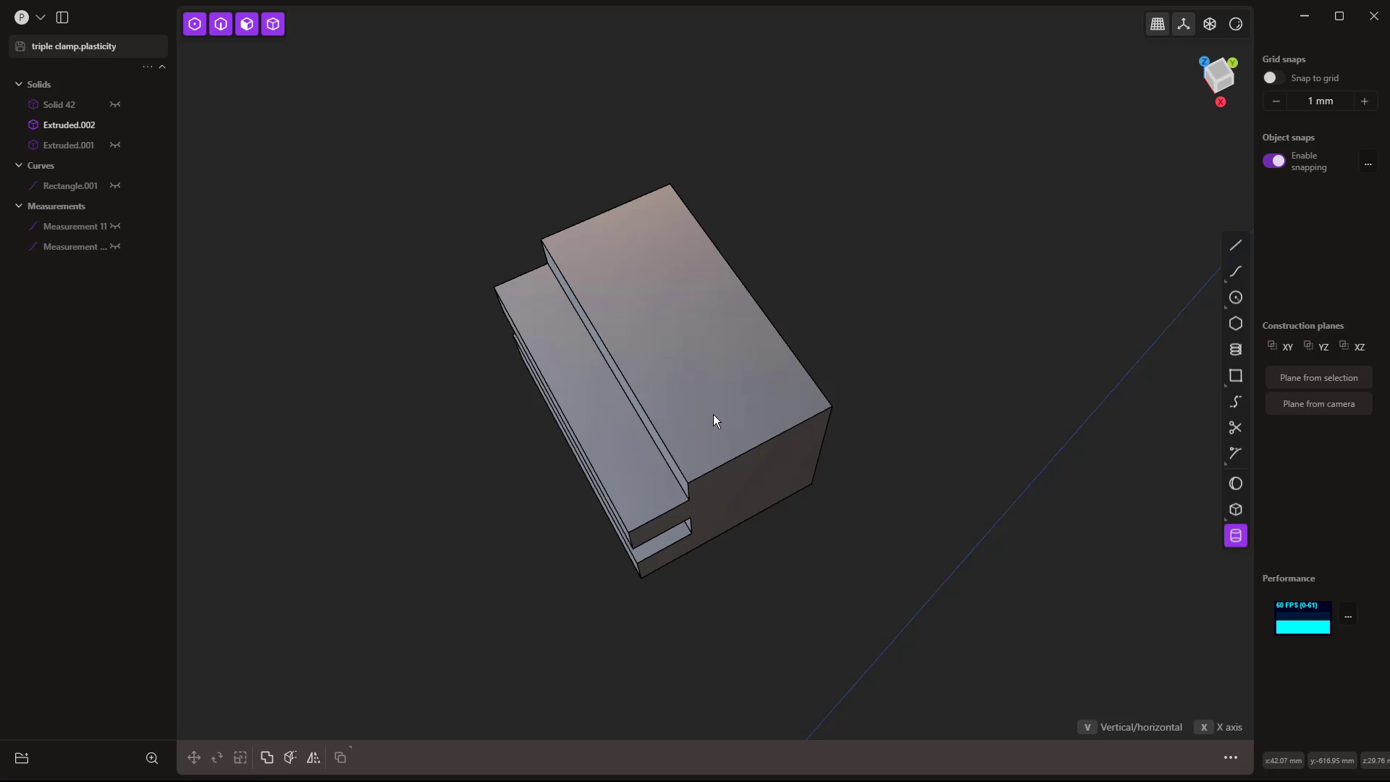
- Cut the first and second round holes down through the block's top face
{"action": "left_click", "coordinate": [736, 425]}
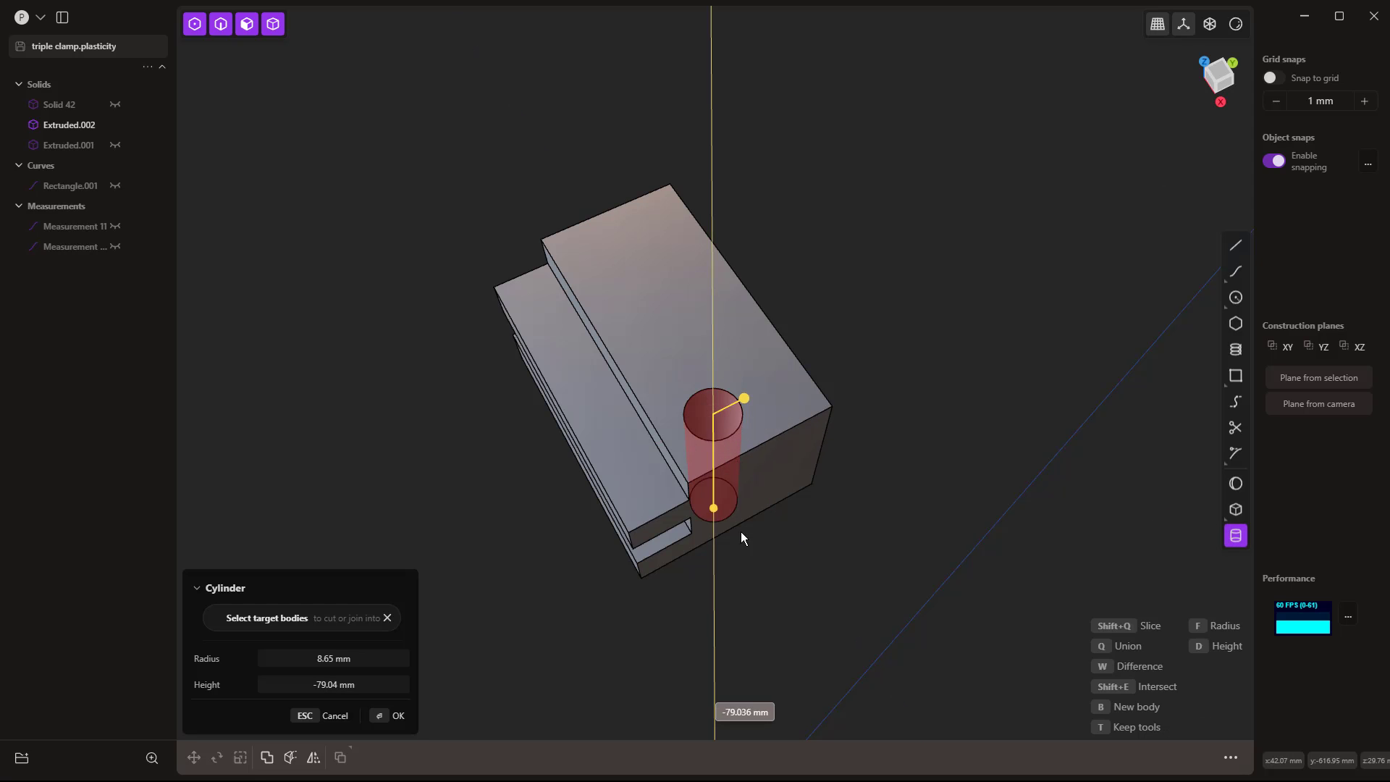
{"action": "left_click", "coordinate": [776, 566]}
{"action": "left_click", "coordinate": [1235, 535]}
{"action": "left_click", "coordinate": [699, 330]}
{"action": "left_click", "coordinate": [712, 351]}
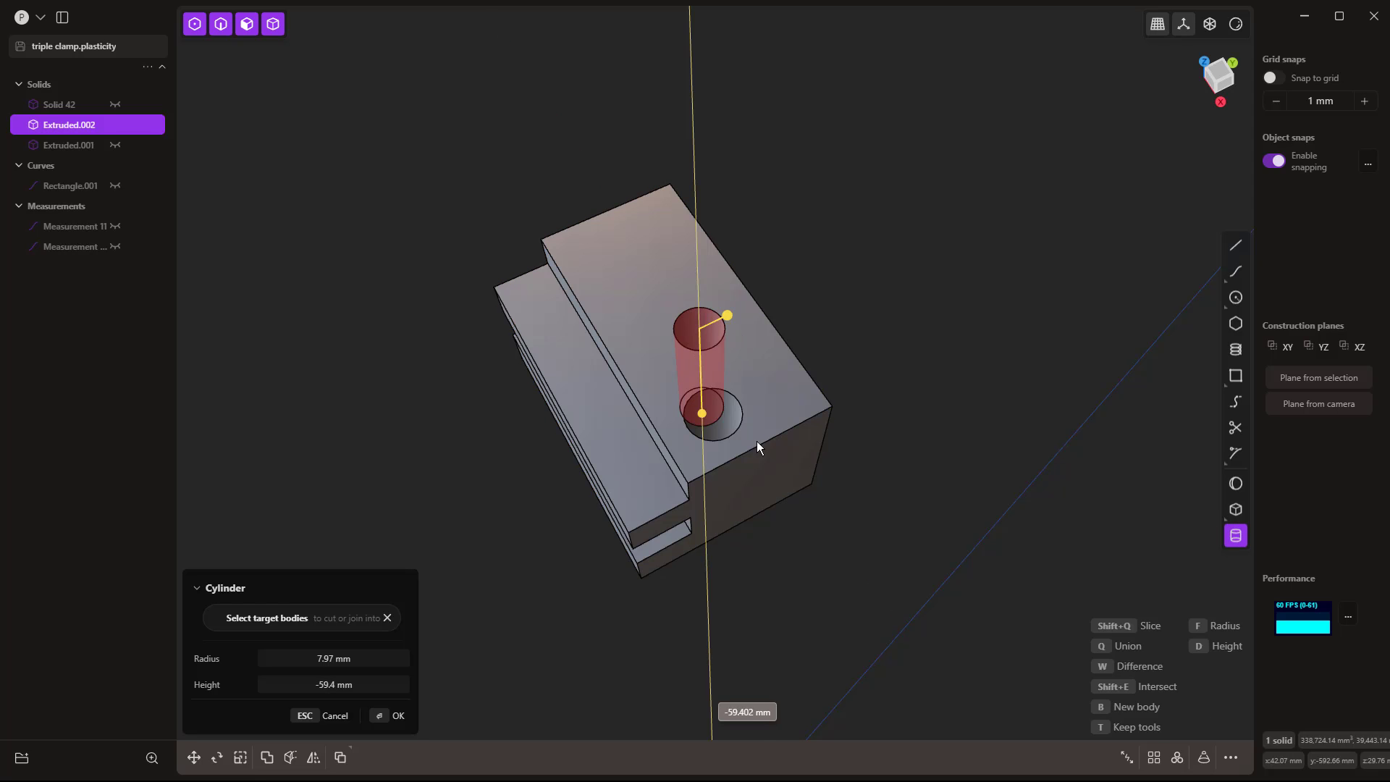
{"action": "left_click", "coordinate": [786, 498]}
{"action": "key", "text": "Return"}
- Cut the third round hole through the top face, then orbit to inspect all three
{"action": "left_click", "coordinate": [1235, 536]}
{"action": "left_click", "coordinate": [605, 265]}
{"action": "left_click", "coordinate": [618, 284]}
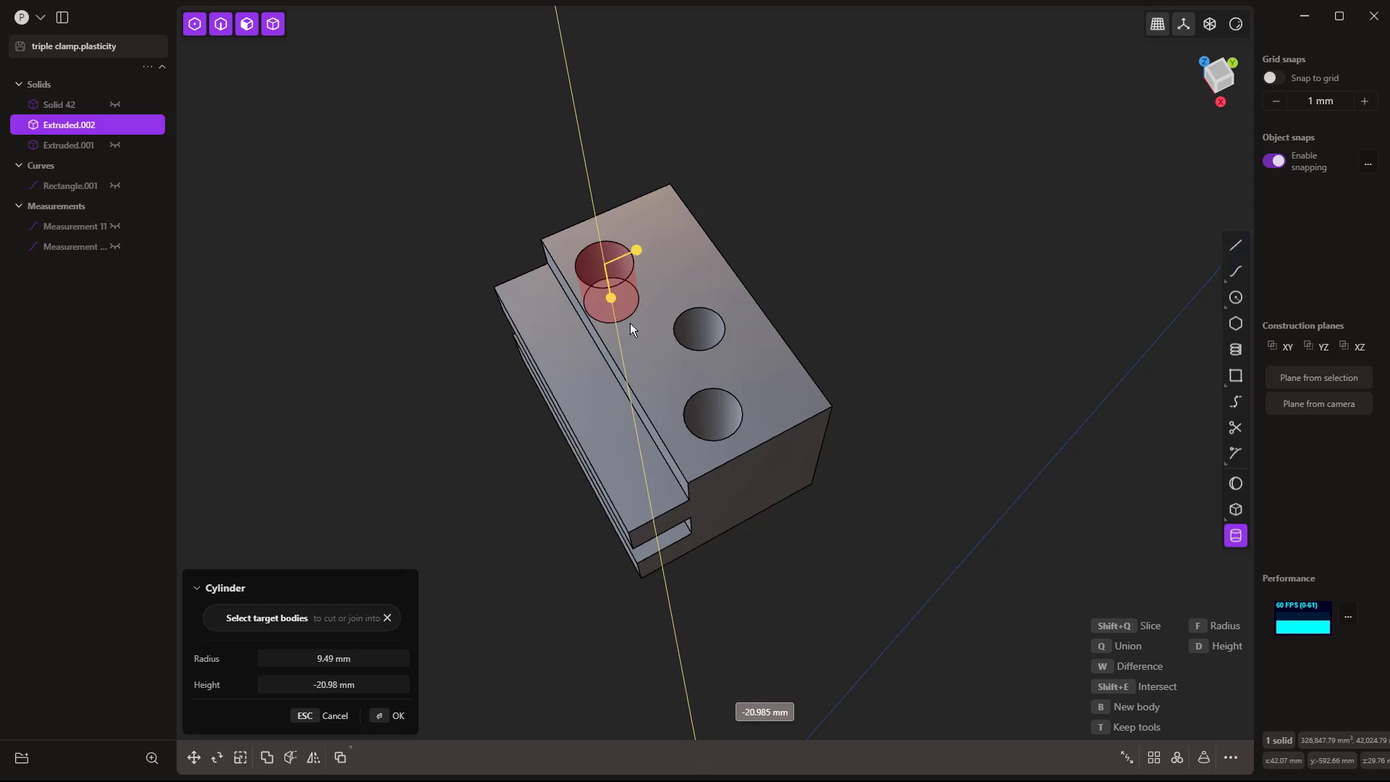
{"action": "left_click", "coordinate": [670, 389]}
{"action": "left_click", "coordinate": [981, 343]}
{"action": "middle_click_drag", "start_coordinate": [981, 343], "coordinate": [950, 368]}
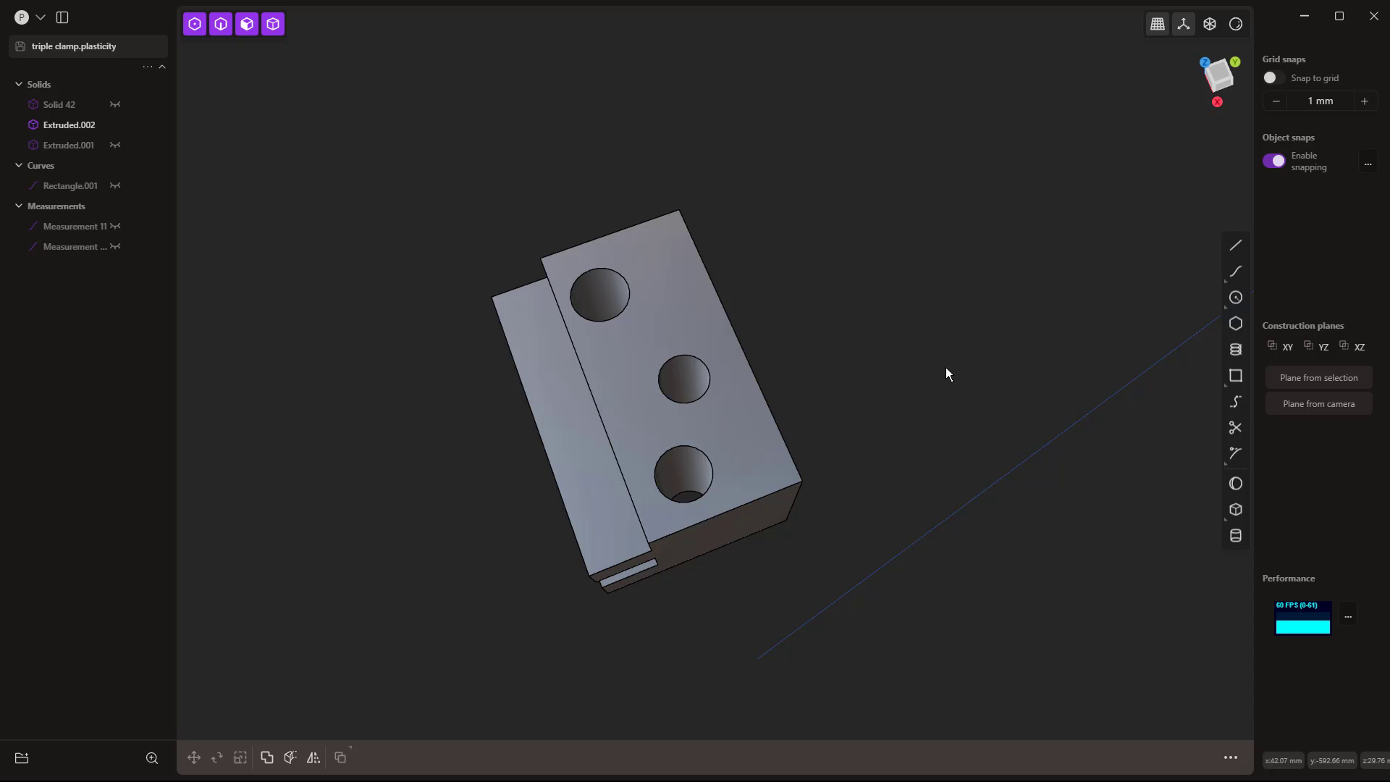
- Offset the middle, bottom and top hole walls together so each hole is 20 mm
{"action": "scroll", "coordinate": [600, 315], "scroll_direction": "up", "scroll_amount": 1}
{"action": "left_click", "coordinate": [601, 282]}
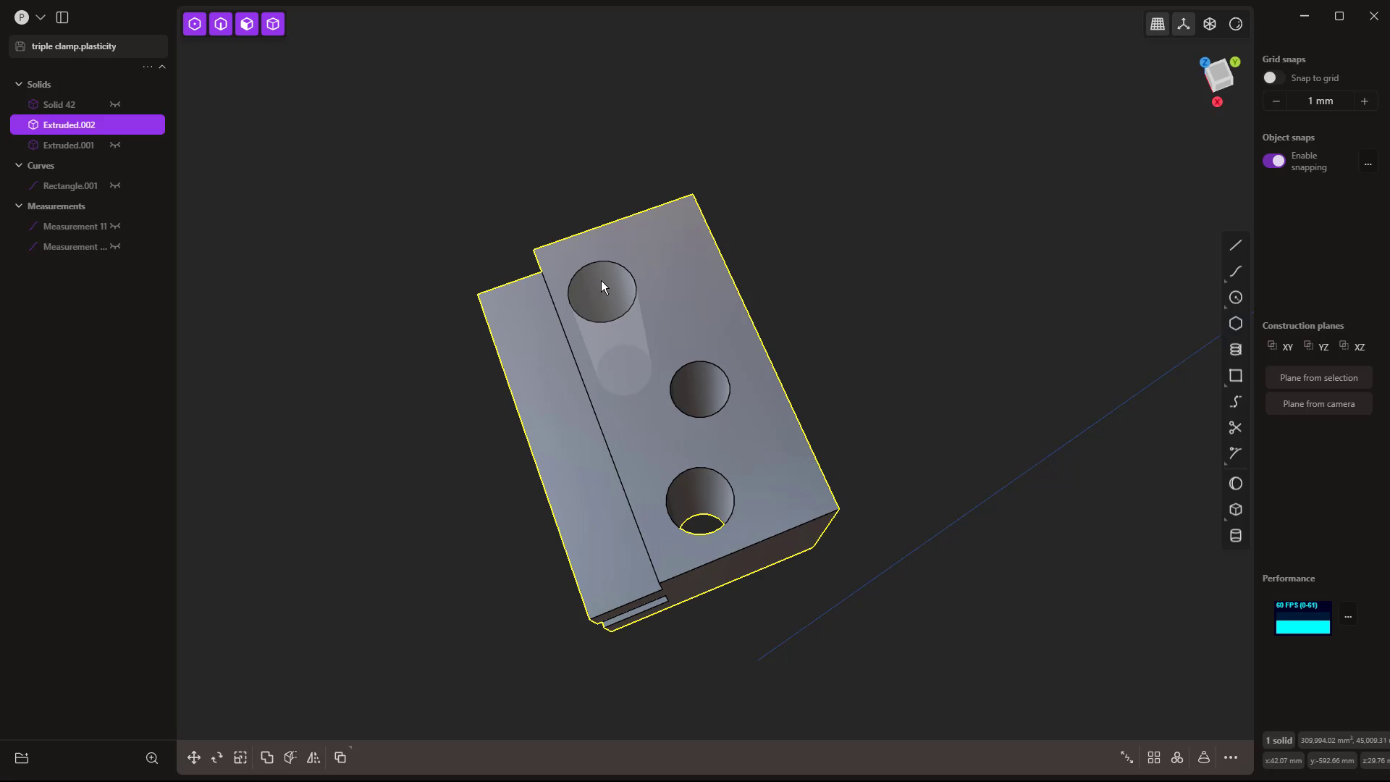
{"action": "left_click", "coordinate": [864, 287]}
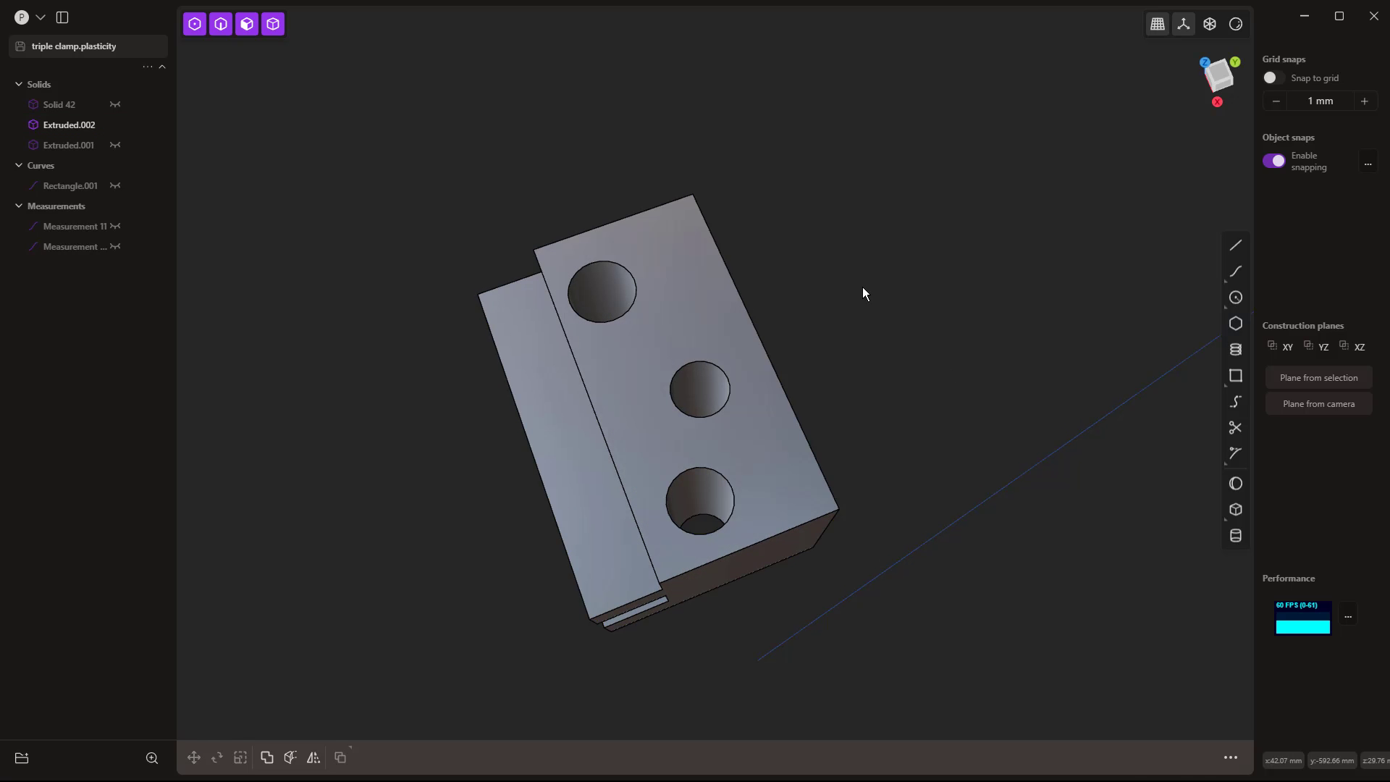
{"action": "left_click", "coordinate": [708, 382]}
{"action": "left_click_drag", "start_coordinate": [710, 376], "coordinate": [709, 430]}
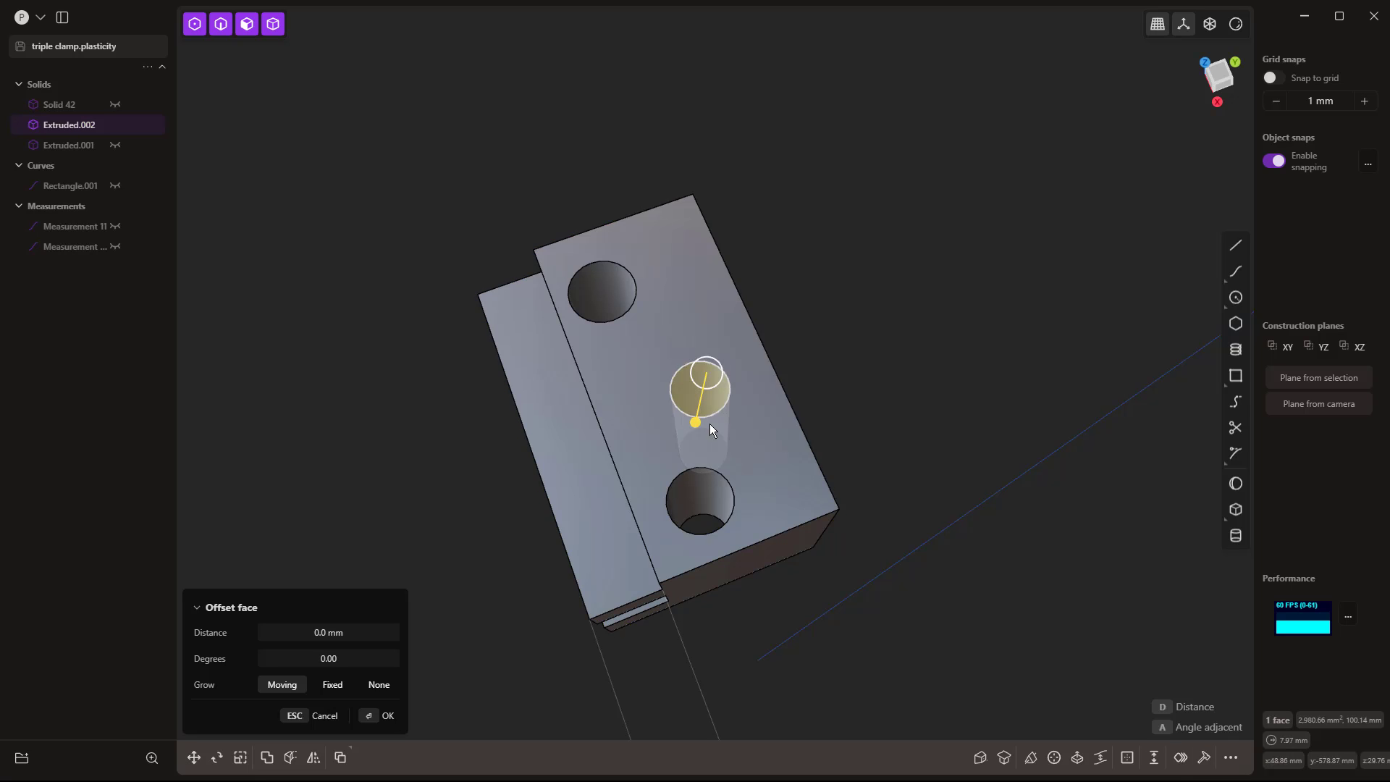
{"action": "left_click", "coordinate": [705, 480], "text": "shift"}
{"action": "left_click", "coordinate": [608, 290], "text": "shift"}
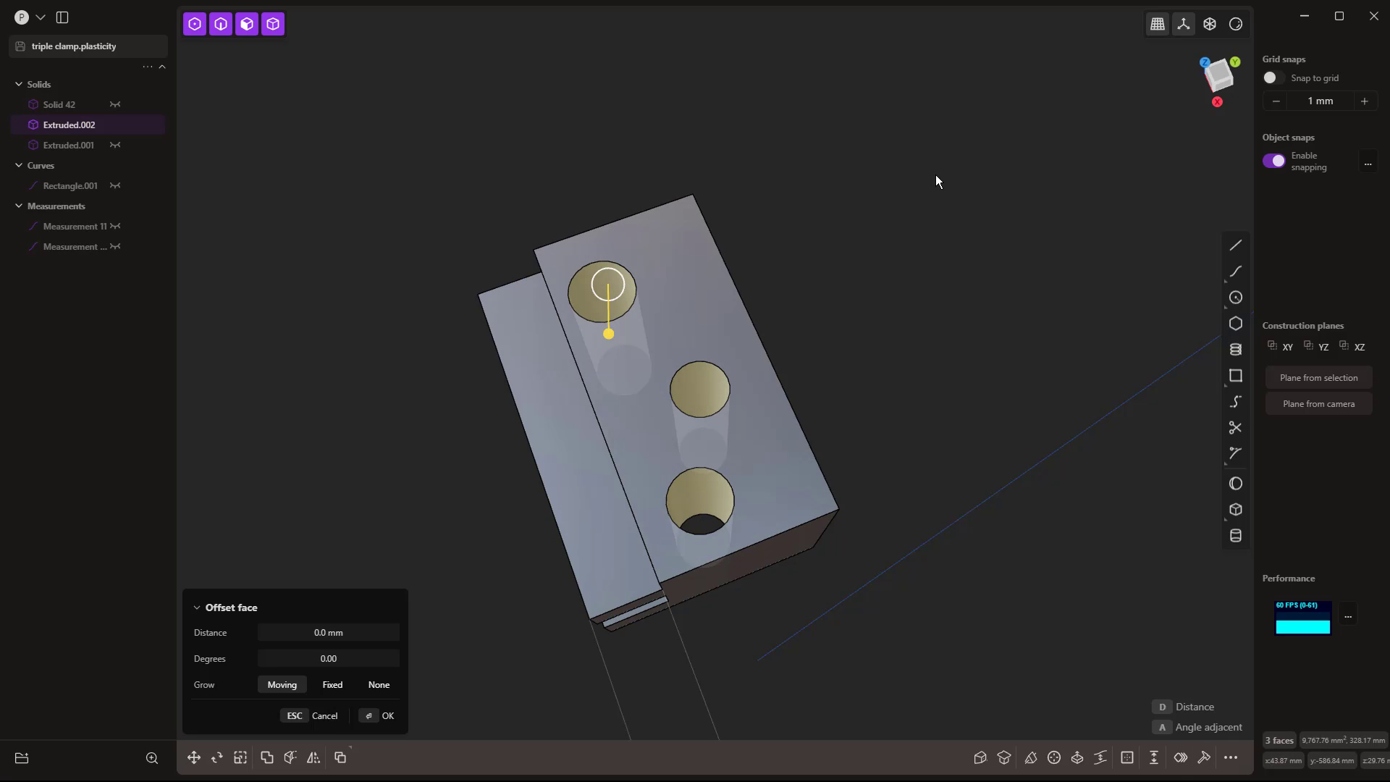
{"action": "key", "text": "d"}
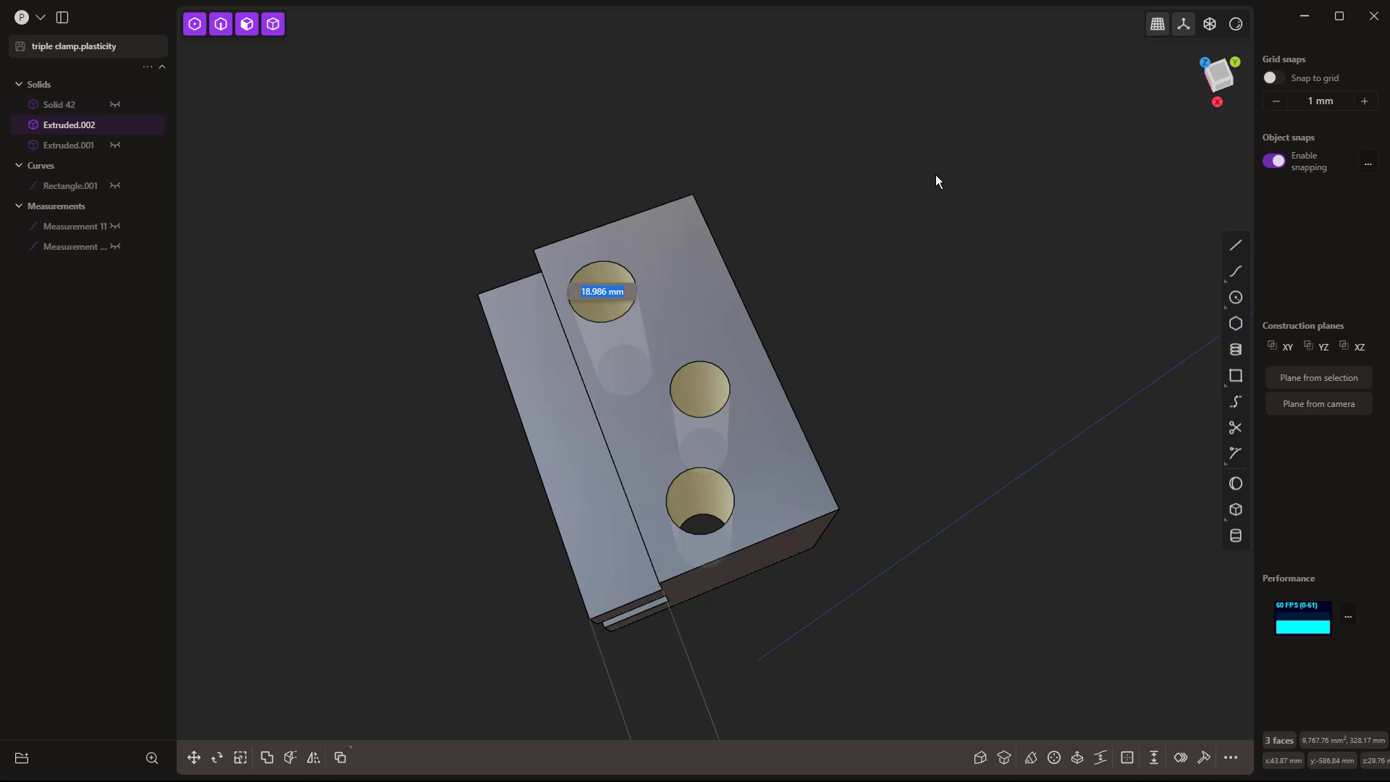
{"action": "type", "text": "20"}
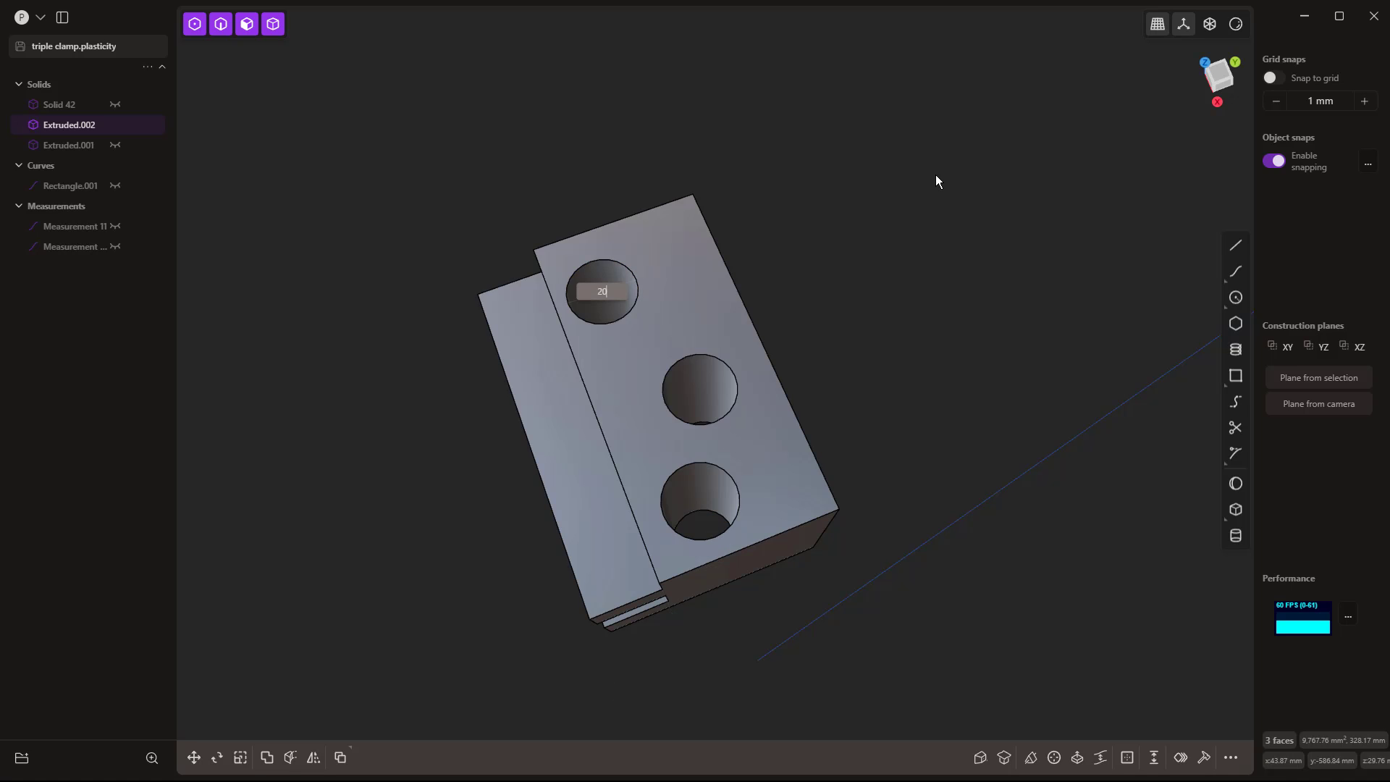
{"action": "key", "text": "Return"}
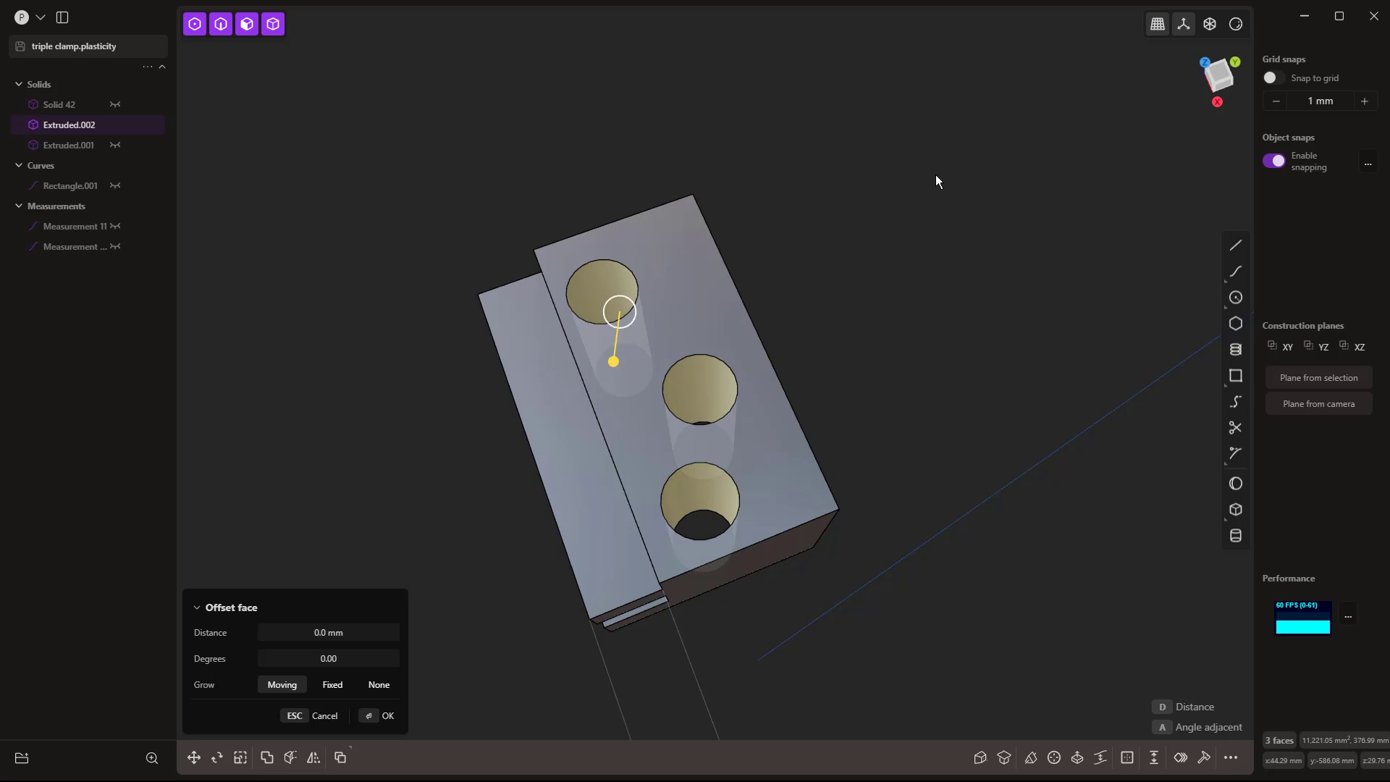
{"action": "key", "text": "Escape"}
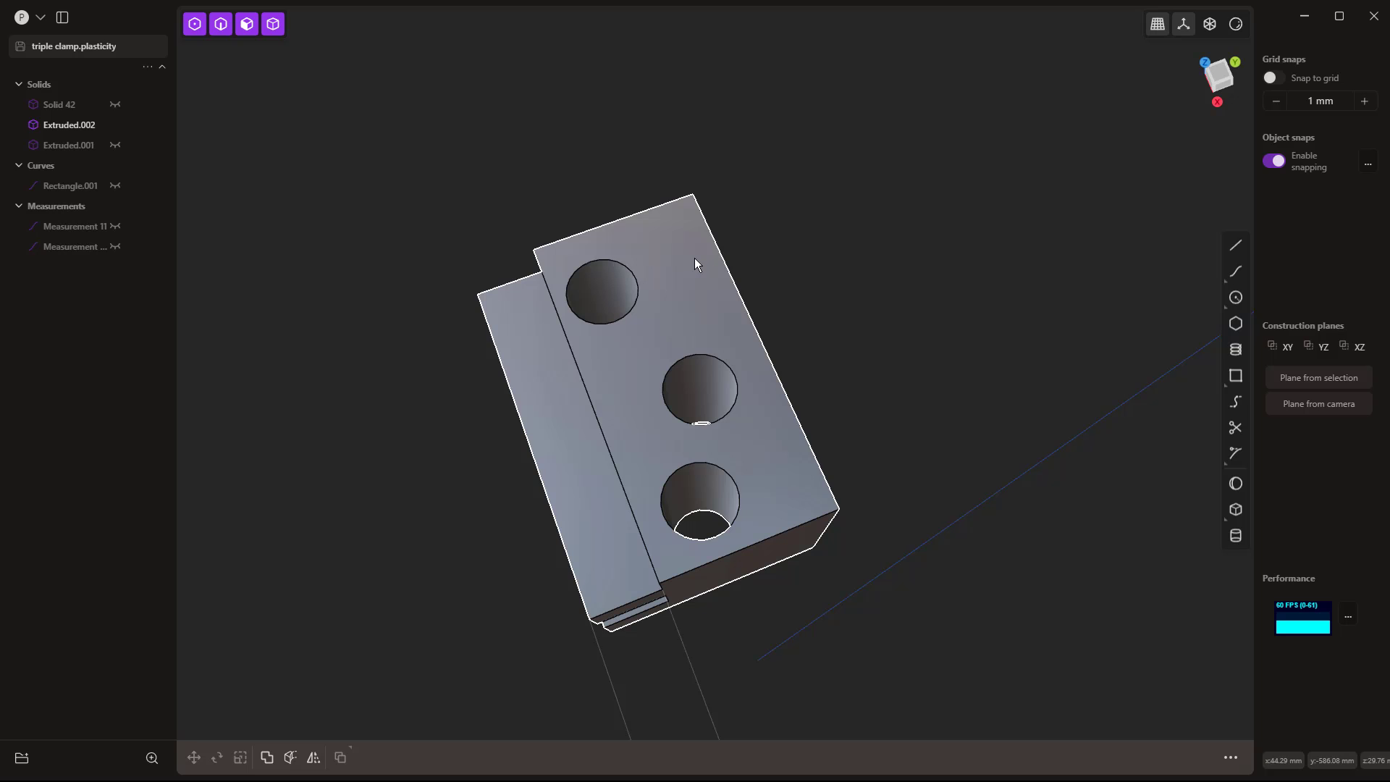
- Measure the block's top edge, creating the 48.584 mm Measurement 14
{"action": "left_click", "coordinate": [661, 204]}
{"action": "left_click", "coordinate": [646, 174]}
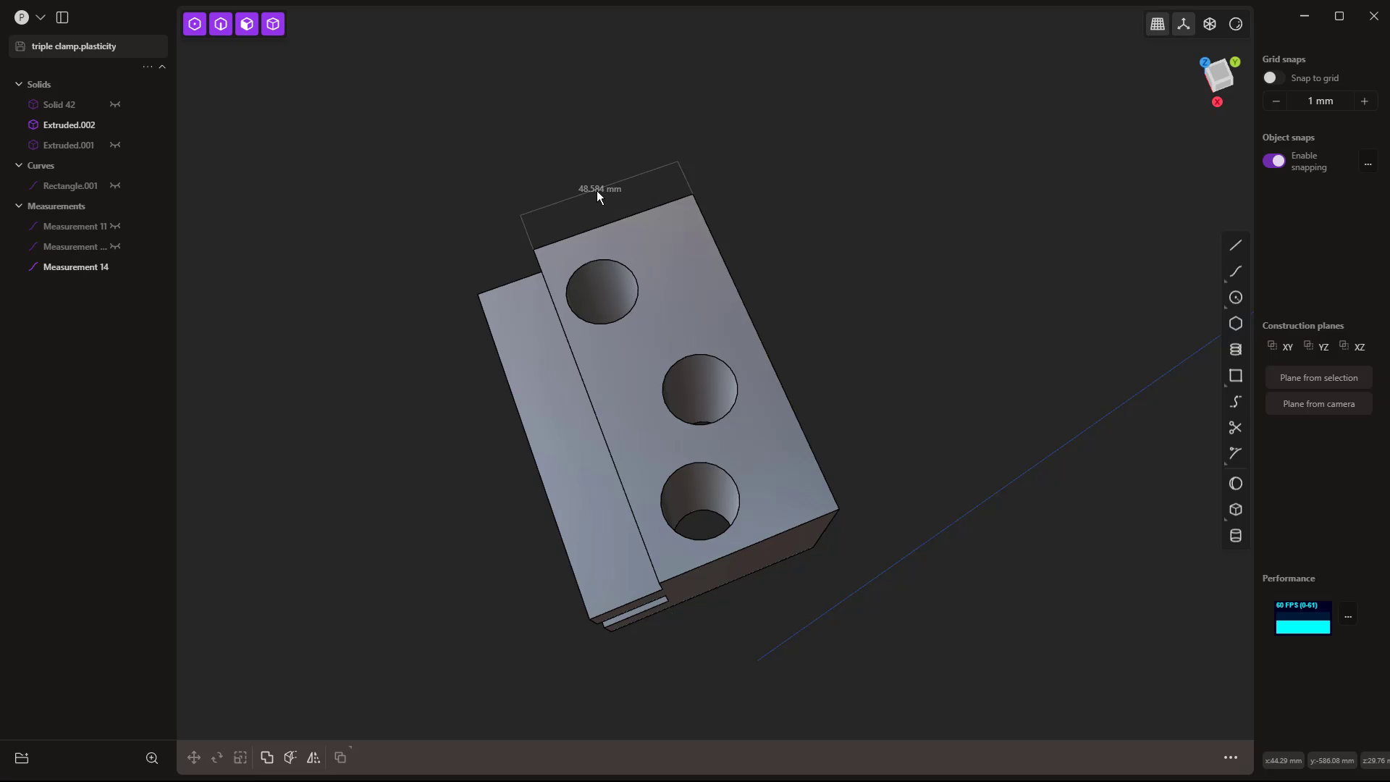
{"action": "mouse_move", "coordinate": [815, 250]}
{"action": "middle_mouse_down"}
{"action": "mouse_move", "coordinate": [834, 253]}
{"action": "mouse_move", "coordinate": [830, 233]}
{"action": "mouse_move", "coordinate": [822, 247]}
{"action": "middle_mouse_up"}
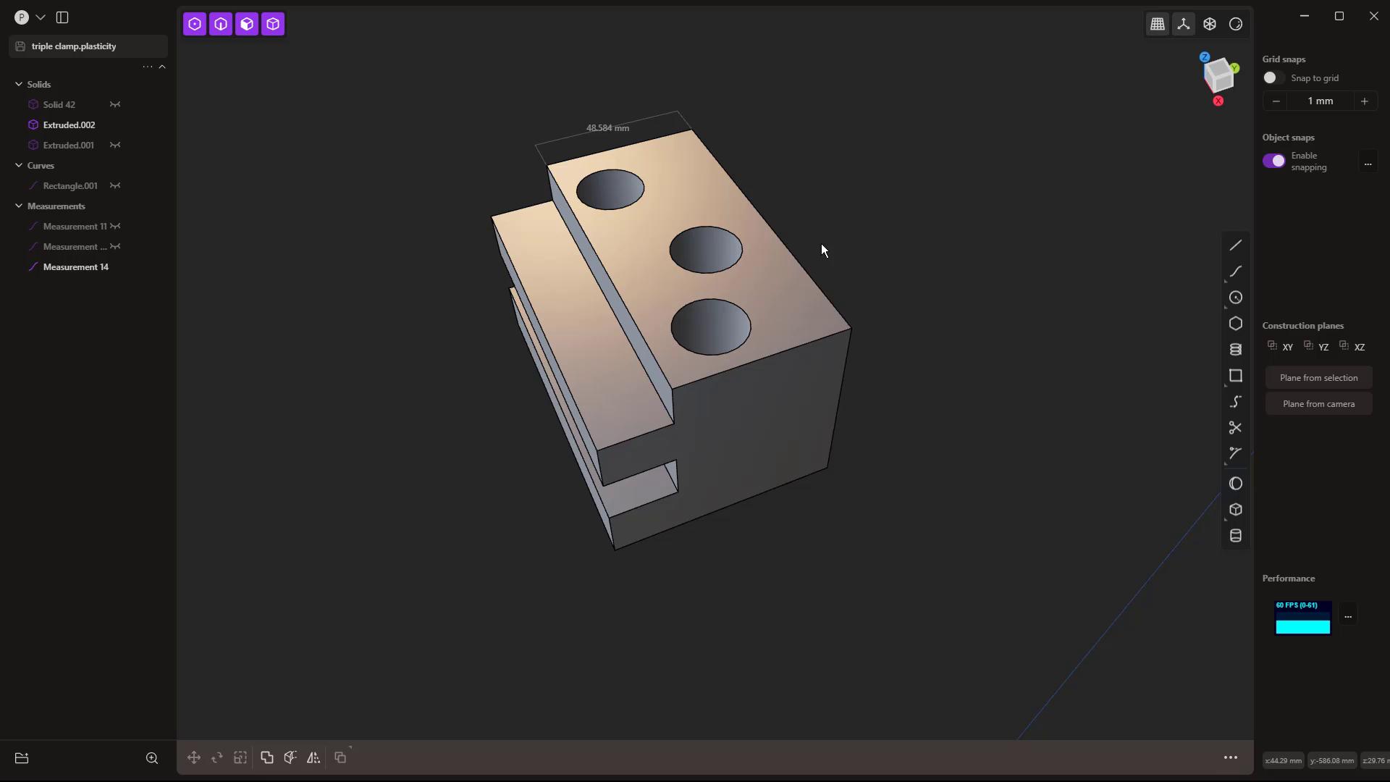
- Select a thin step face and the right side face for offsetting, then cancel
{"action": "left_click", "coordinate": [625, 320]}
{"action": "left_click", "coordinate": [624, 319]}
{"action": "middle_click_drag", "start_coordinate": [902, 308], "coordinate": [800, 310]}
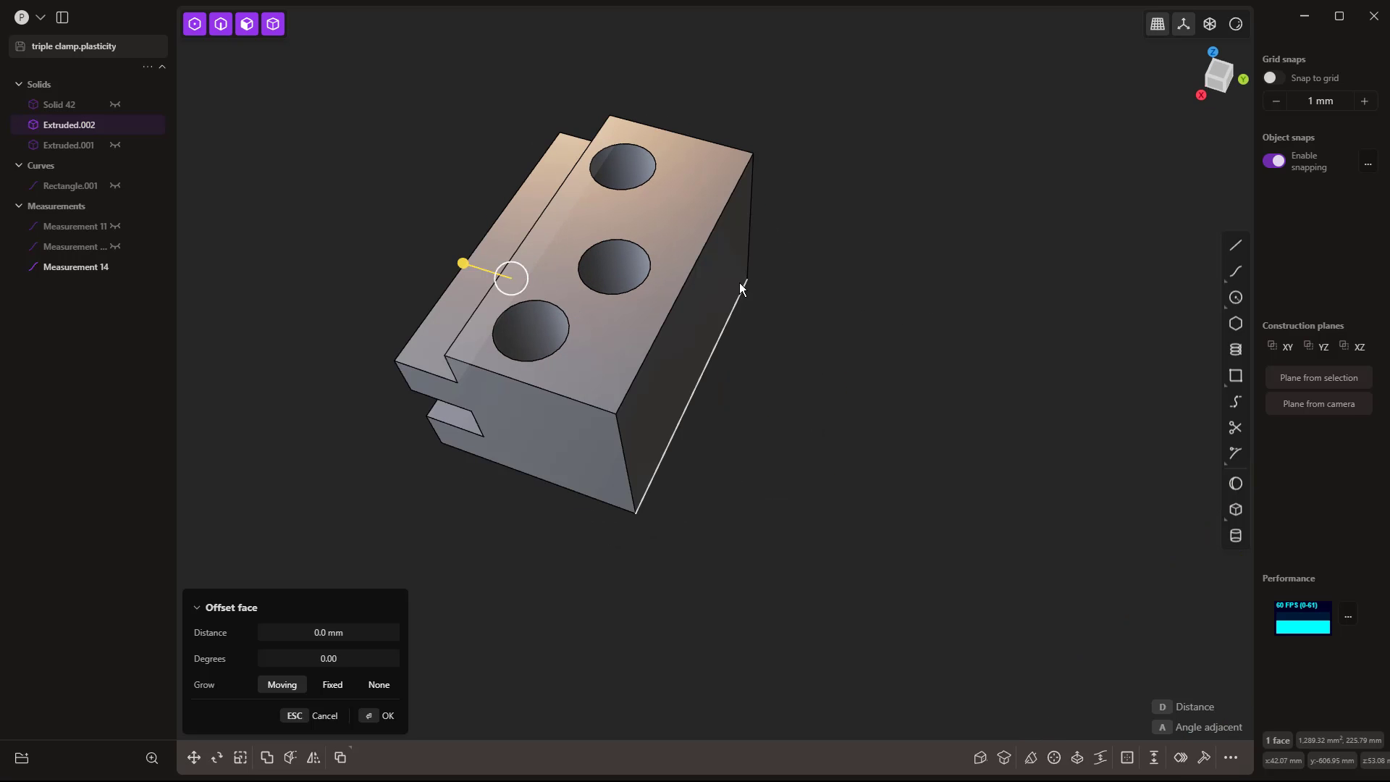
{"action": "left_click", "coordinate": [734, 280], "text": "shift"}
{"action": "key", "text": "d"}
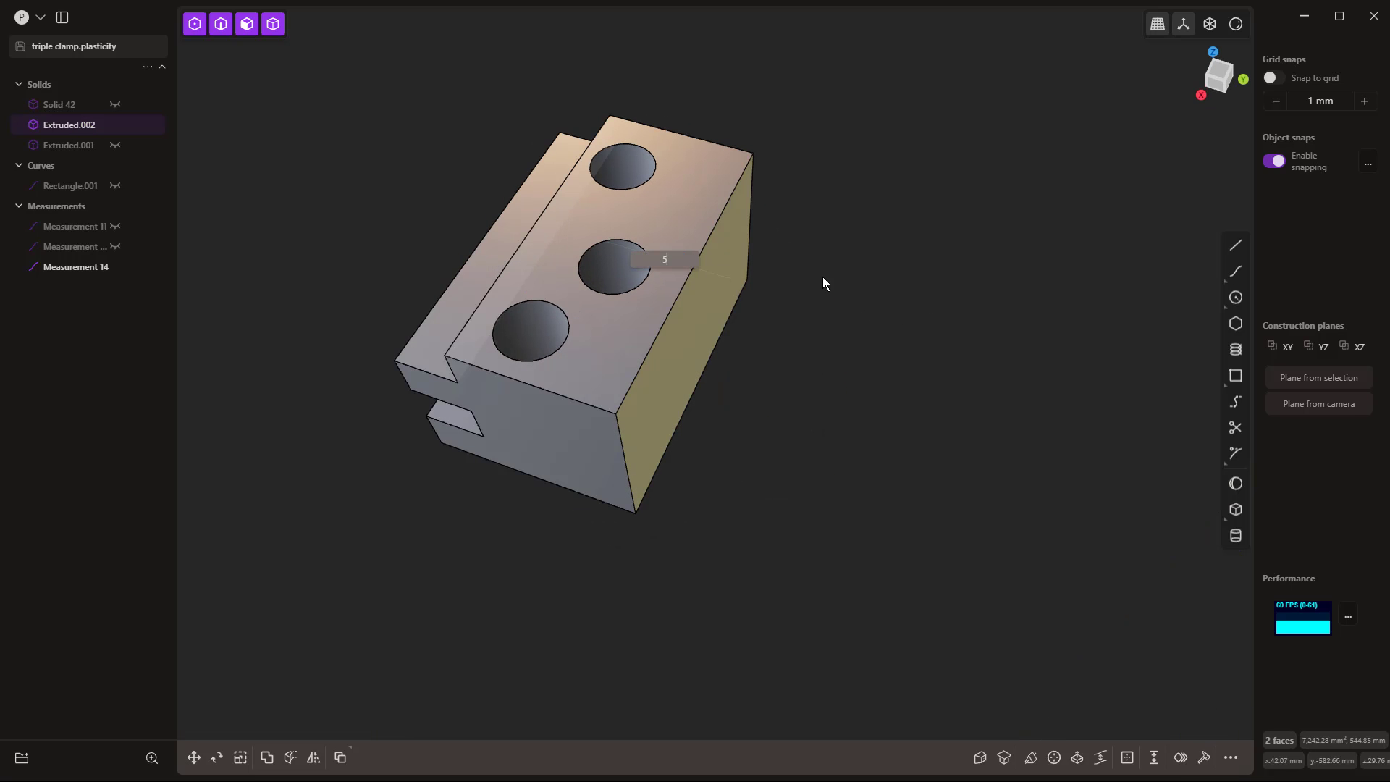
{"action": "key", "text": "o"}
{"action": "key", "text": "Escape"}
{"action": "key", "text": "Escape"}
- Offset the block's right side face and top hole wall with a typed distance of 0
{"action": "middle_click_drag", "start_coordinate": [823, 272], "coordinate": [698, 224]}
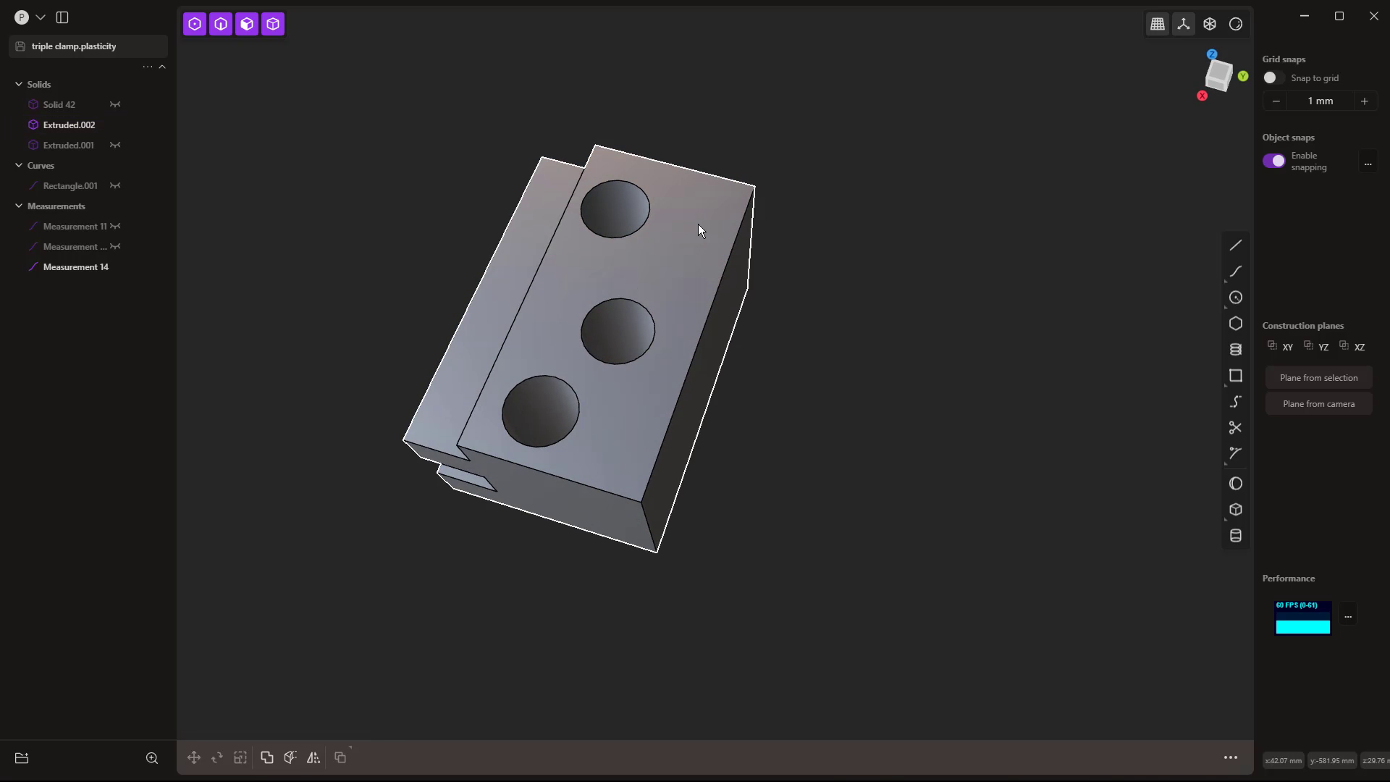
{"action": "left_click", "coordinate": [733, 267]}
{"action": "key", "text": "o"}
{"action": "left_click", "coordinate": [628, 202]}
{"action": "type", "text": "d"}
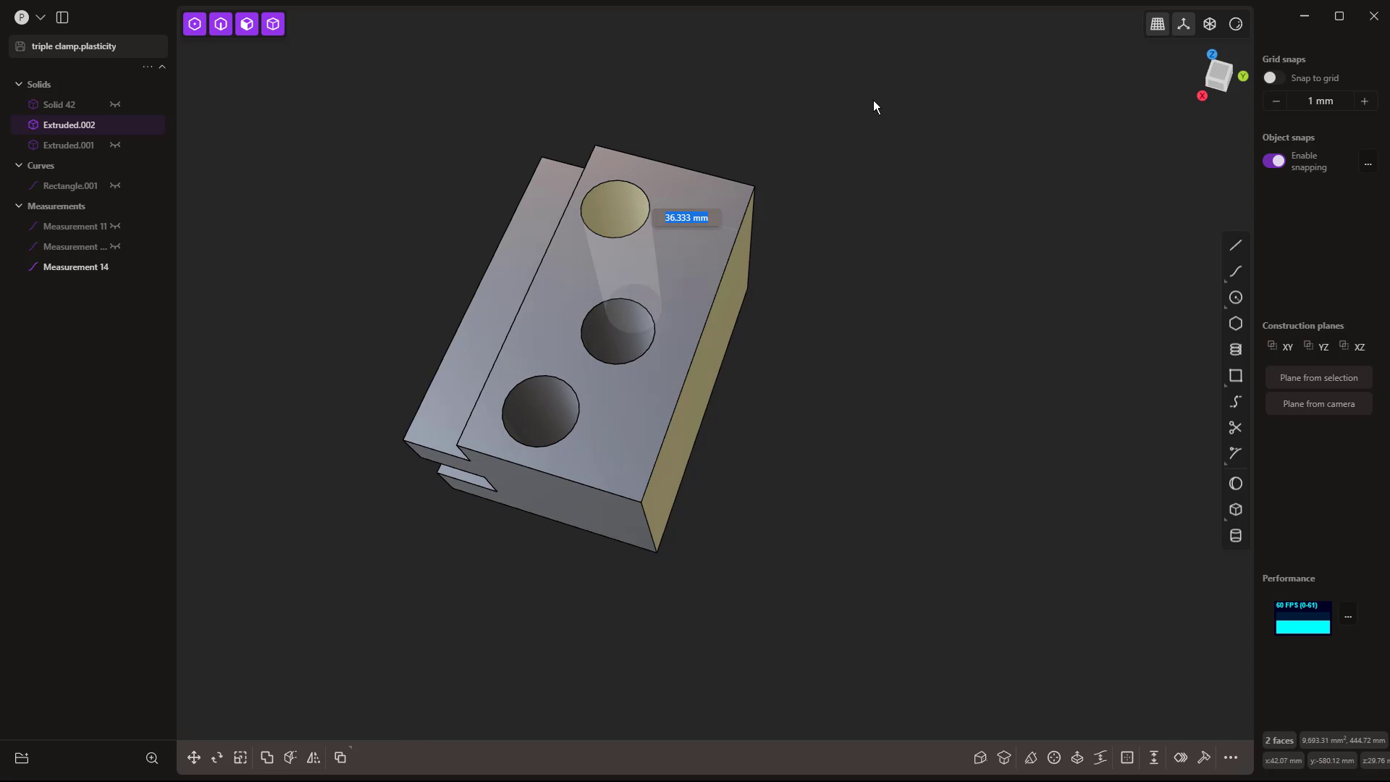
{"action": "type", "text": "0"}
{"action": "key", "text": "Return"}
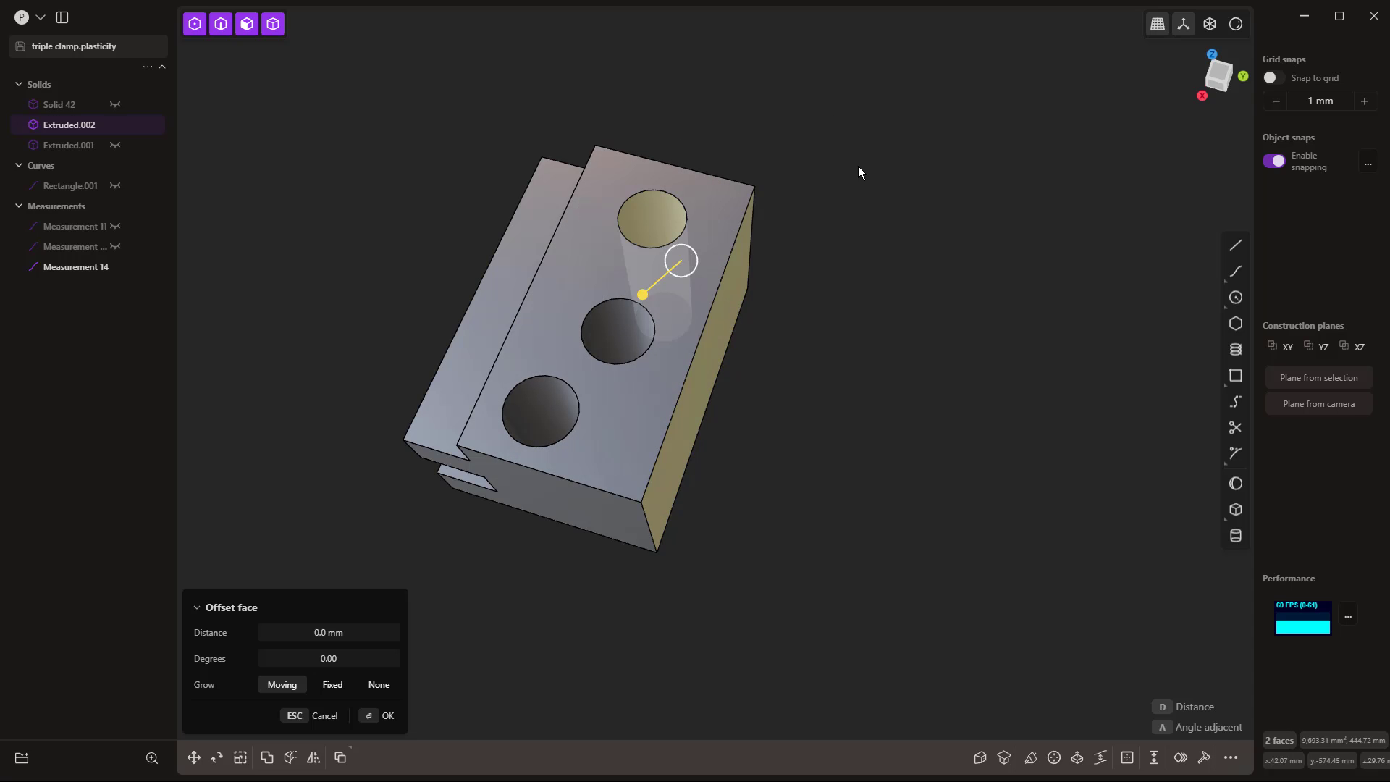
{"action": "key", "text": "Escape"}
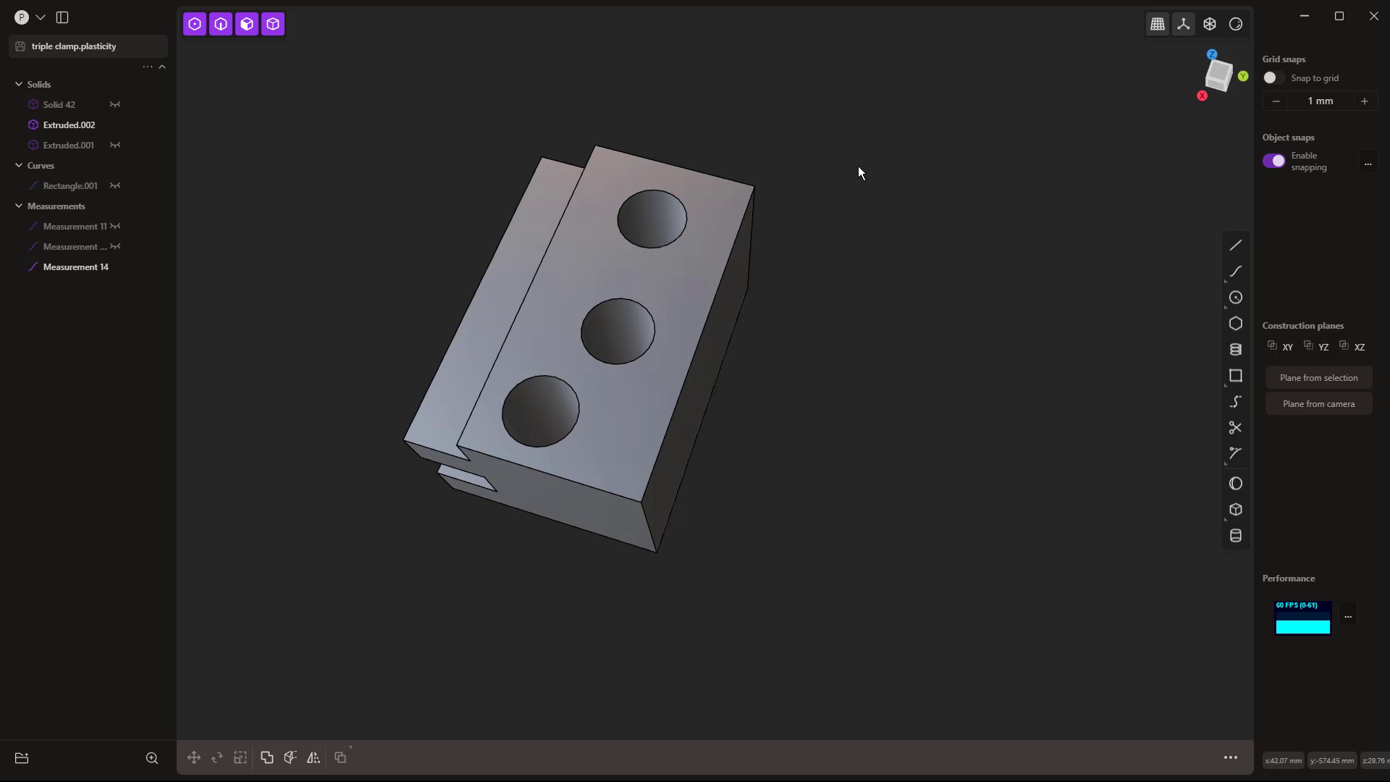
- Select the right side face plus all three hole walls for an offset, then cancel it
{"action": "left_click", "coordinate": [695, 389]}
{"action": "left_click", "coordinate": [694, 397]}
{"action": "key", "text": "o"}
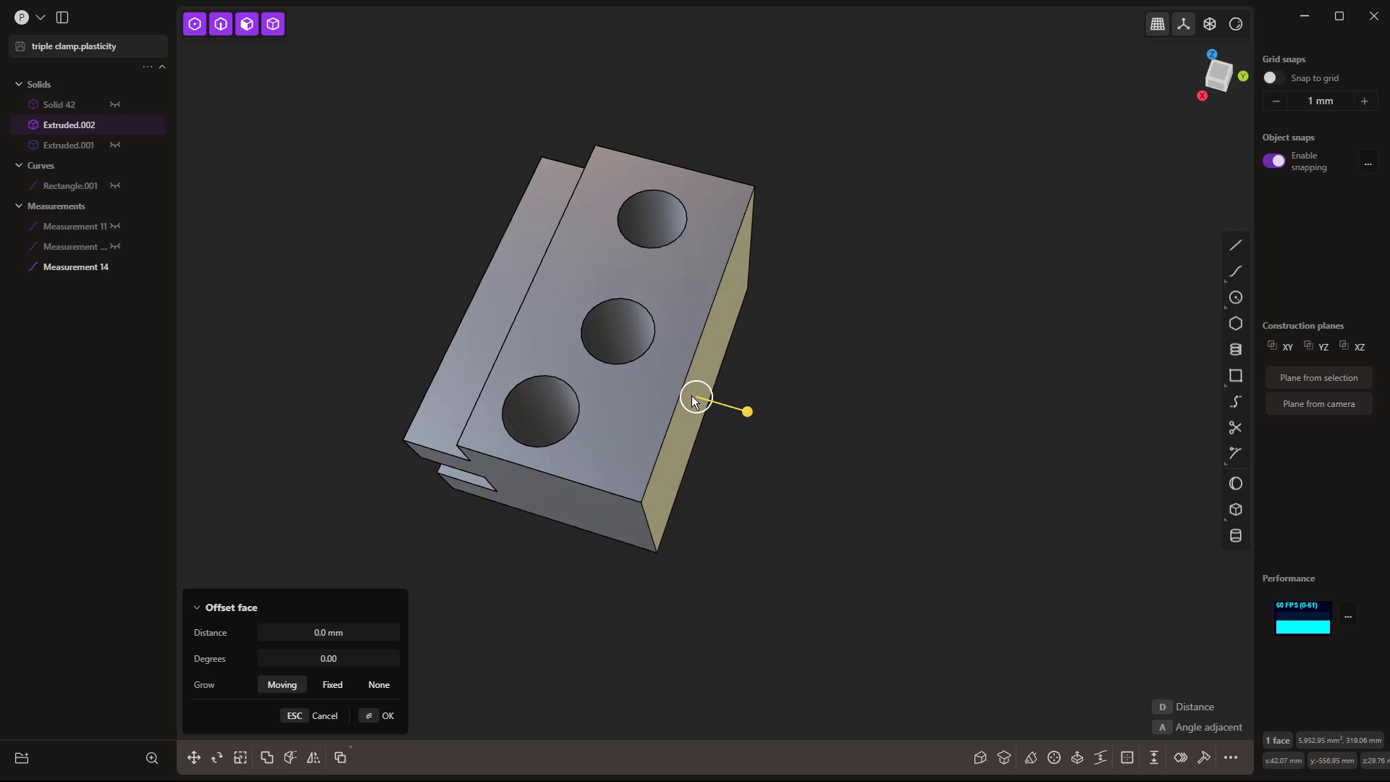
{"action": "left_click", "coordinate": [530, 403]}
{"action": "left_click", "coordinate": [605, 334]}
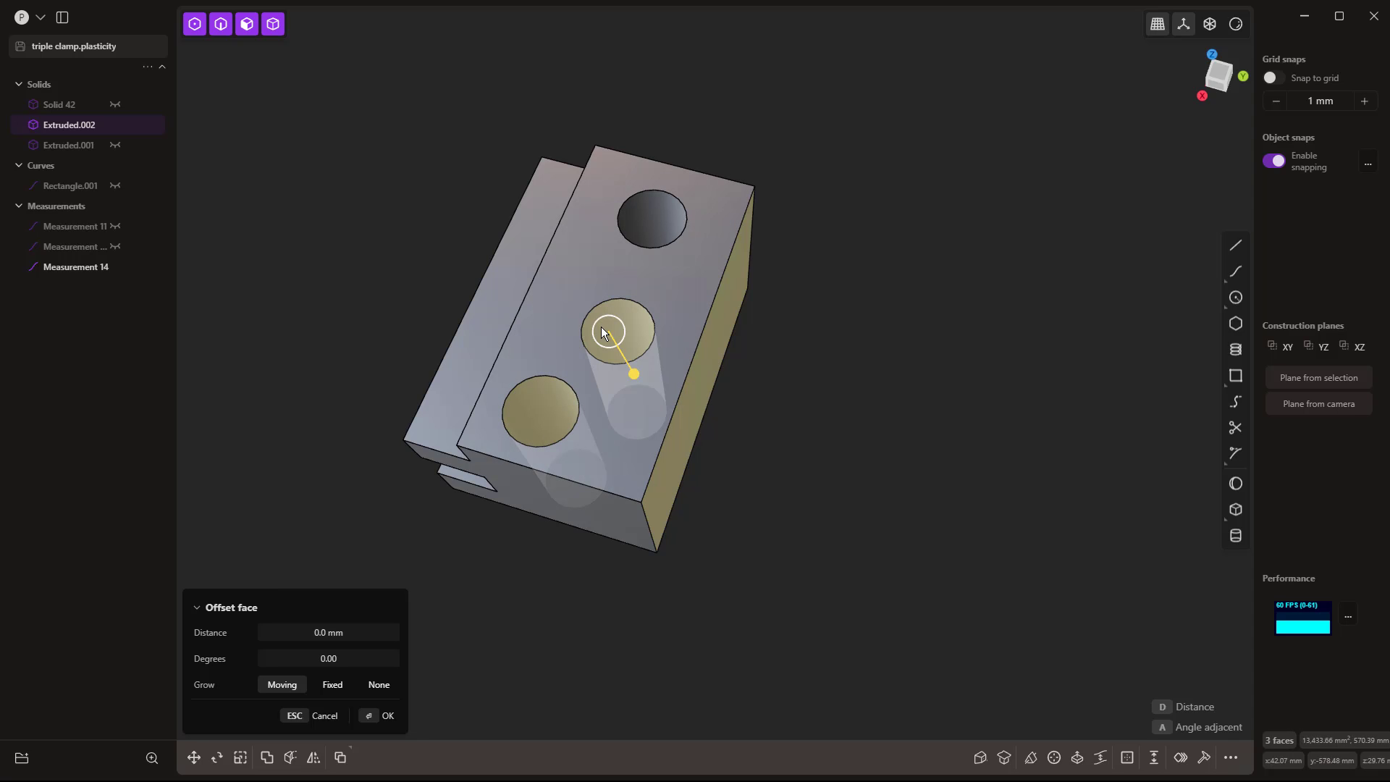
{"action": "left_click", "coordinate": [637, 219]}
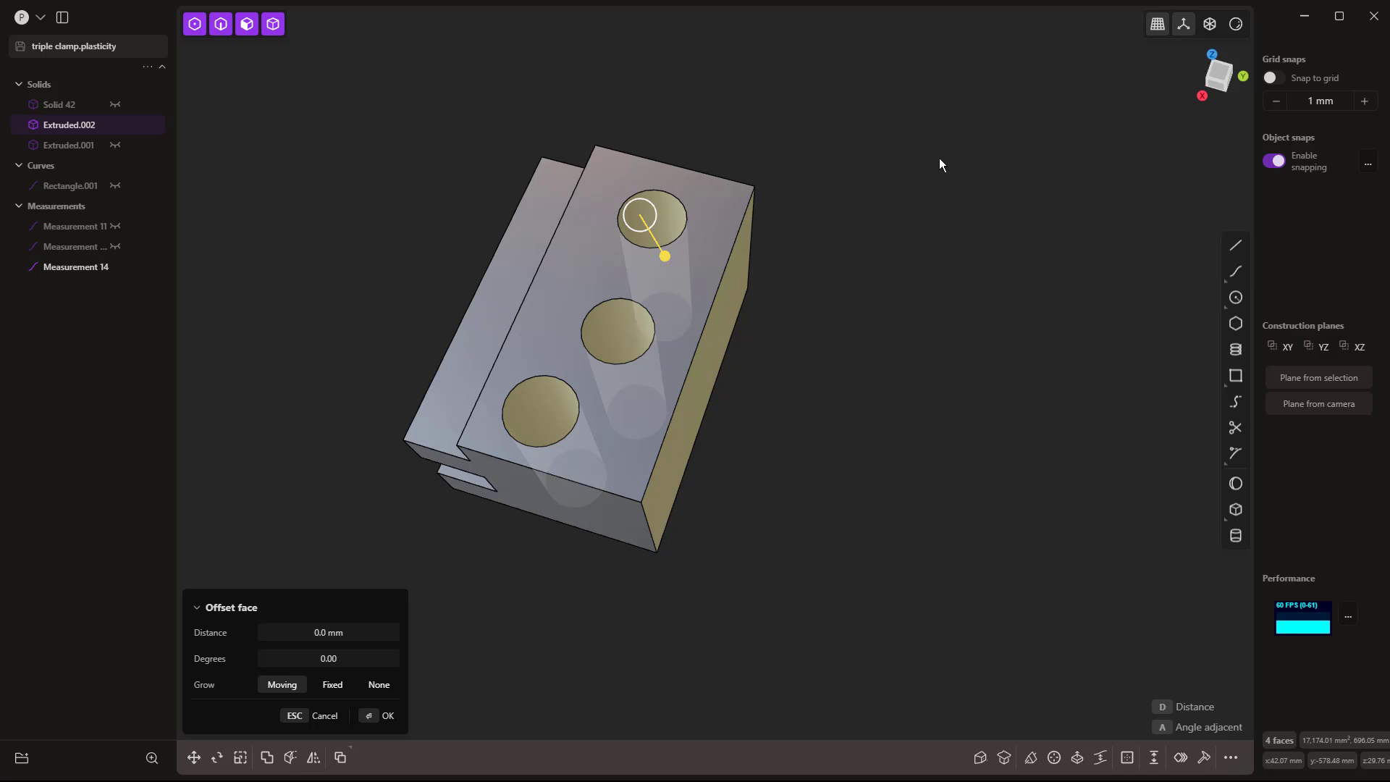
{"action": "key", "text": "d"}
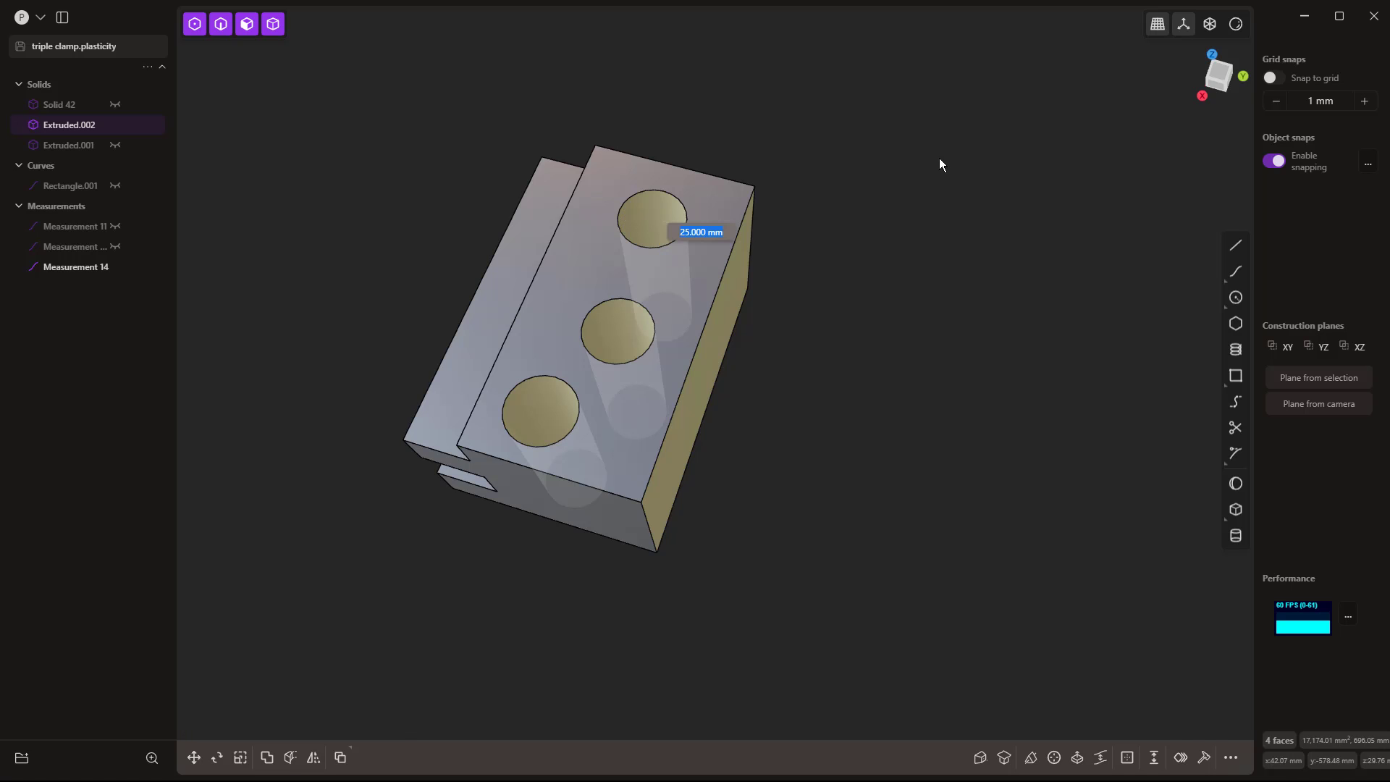
{"action": "key", "text": "Escape"}
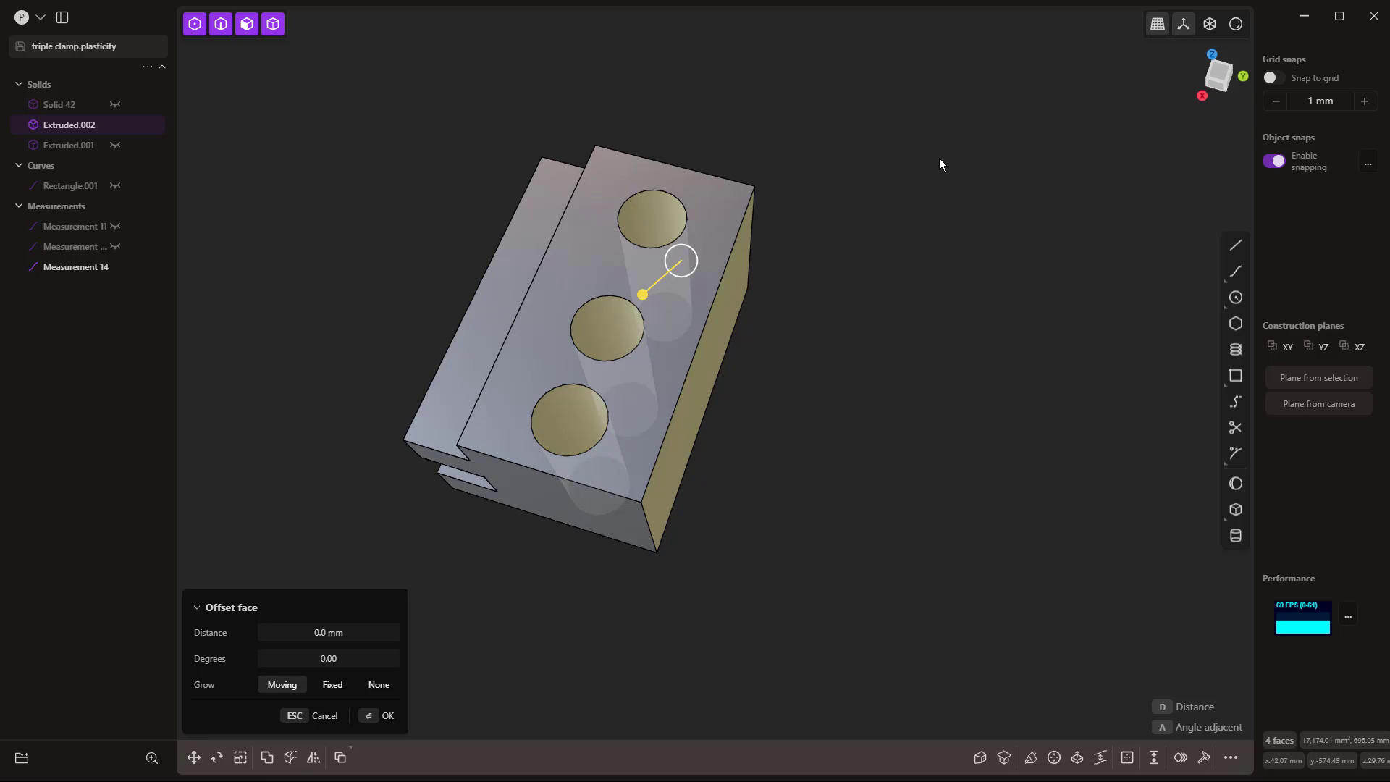
{"action": "key", "text": "Escape"}
- Clear the selection and orbit to show the top face with its three holes
{"action": "left_click", "coordinate": [886, 372]}
{"action": "middle_click_drag", "start_coordinate": [887, 371], "coordinate": [852, 429]}
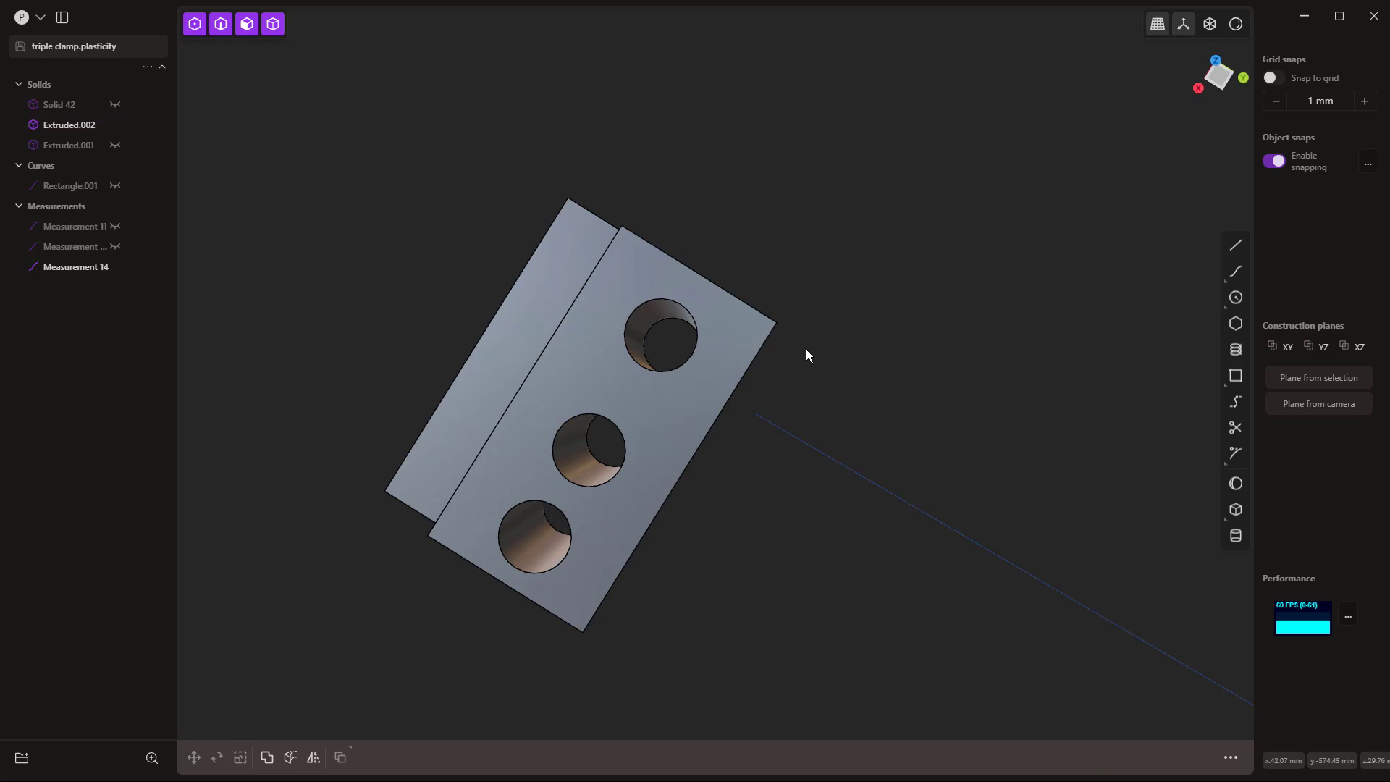
{"action": "middle_click_drag", "start_coordinate": [806, 349], "coordinate": [800, 303]}
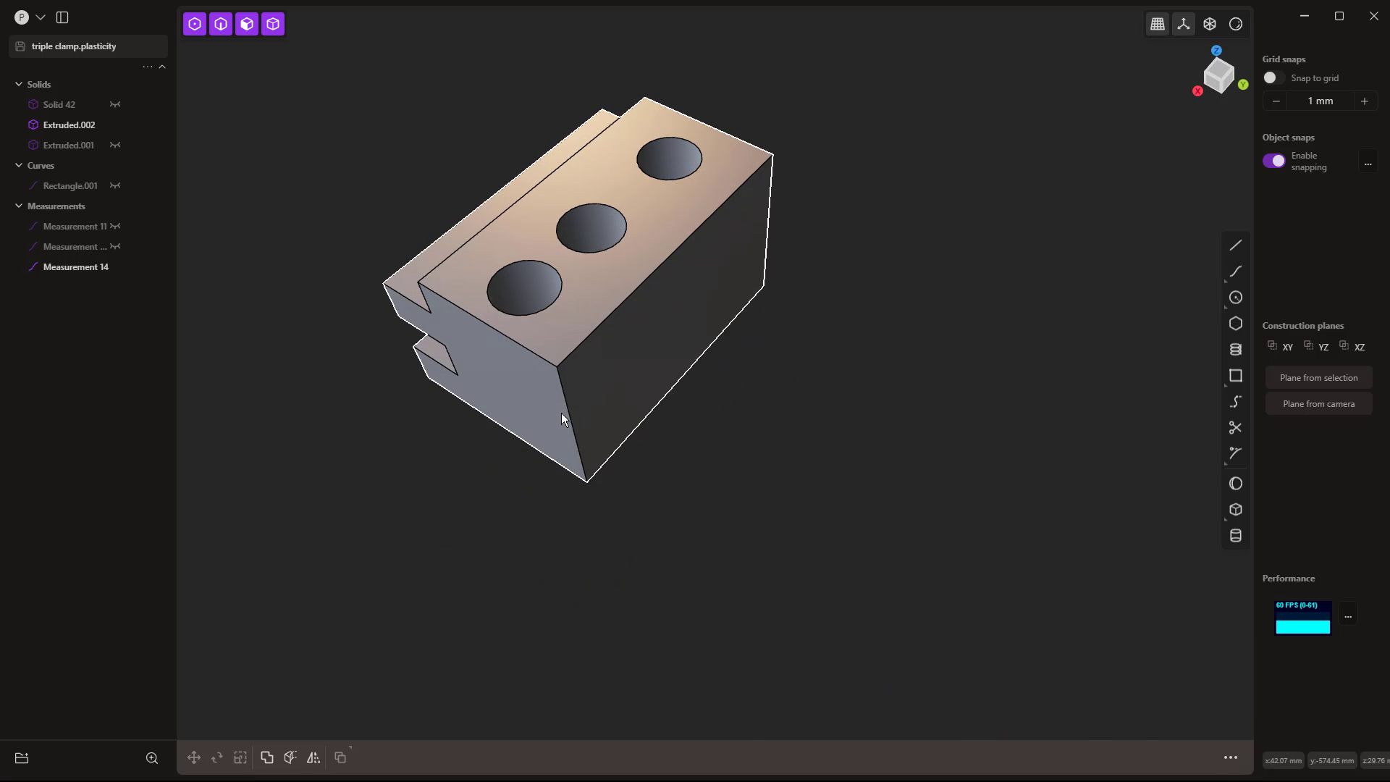
- Check the 100 mm distance between the block's side face and right end face
{"action": "left_click", "coordinate": [515, 377]}
{"action": "key", "text": "o"}
{"action": "middle_click_drag", "start_coordinate": [740, 392], "coordinate": [807, 295]}
{"action": "left_click", "coordinate": [808, 295]}
{"action": "key", "text": "d"}
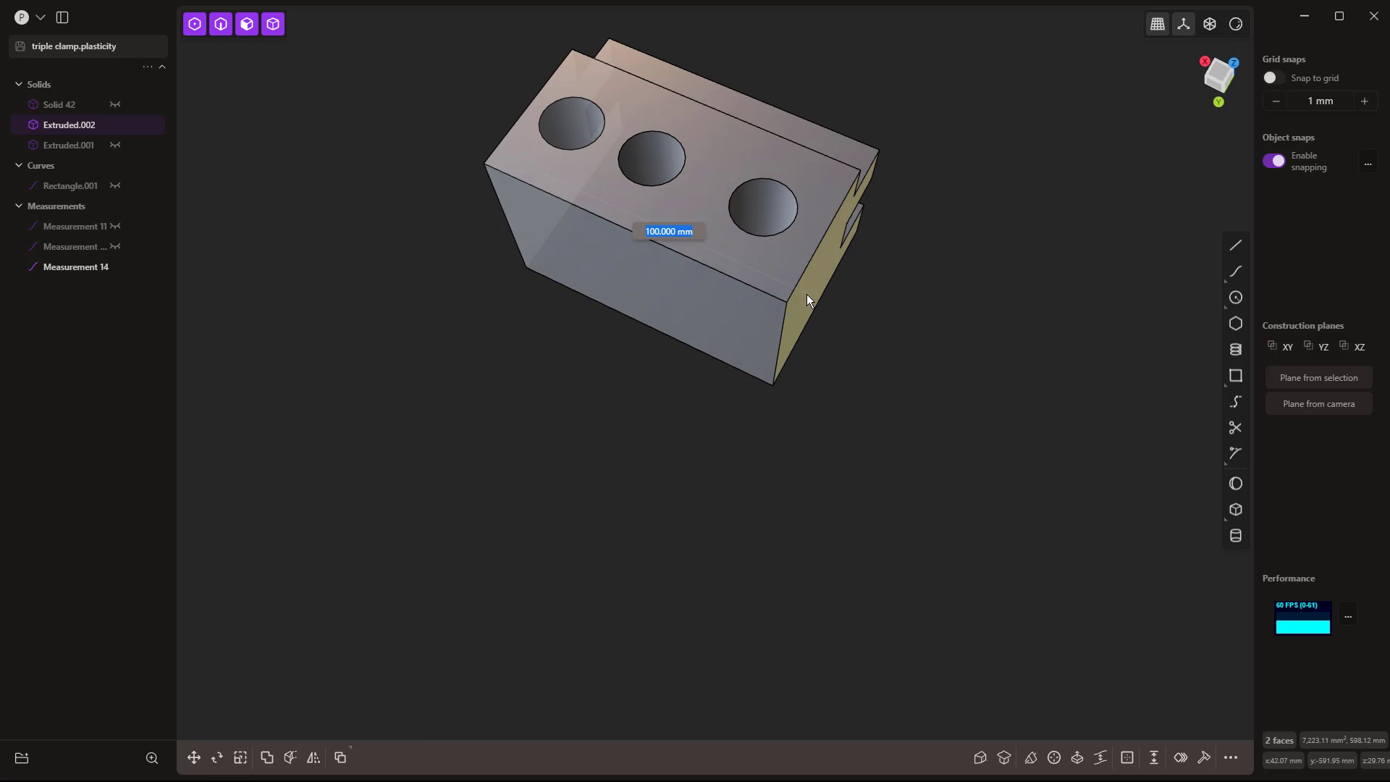
{"action": "key", "text": "Escape"}
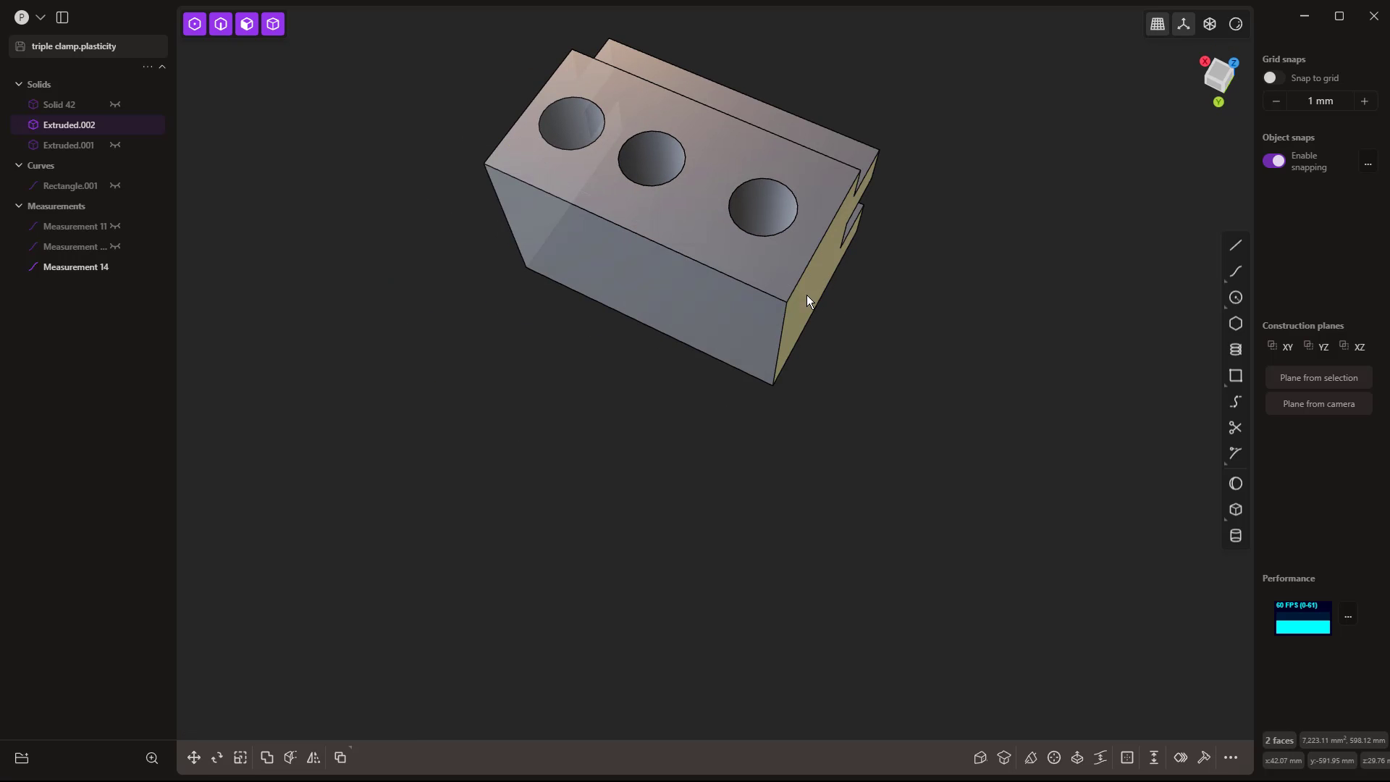
{"action": "left_click", "coordinate": [855, 300]}
- Move the middle hole to sit 50 mm from the block's right end face
{"action": "left_click", "coordinate": [821, 276]}
{"action": "left_click", "coordinate": [819, 267]}
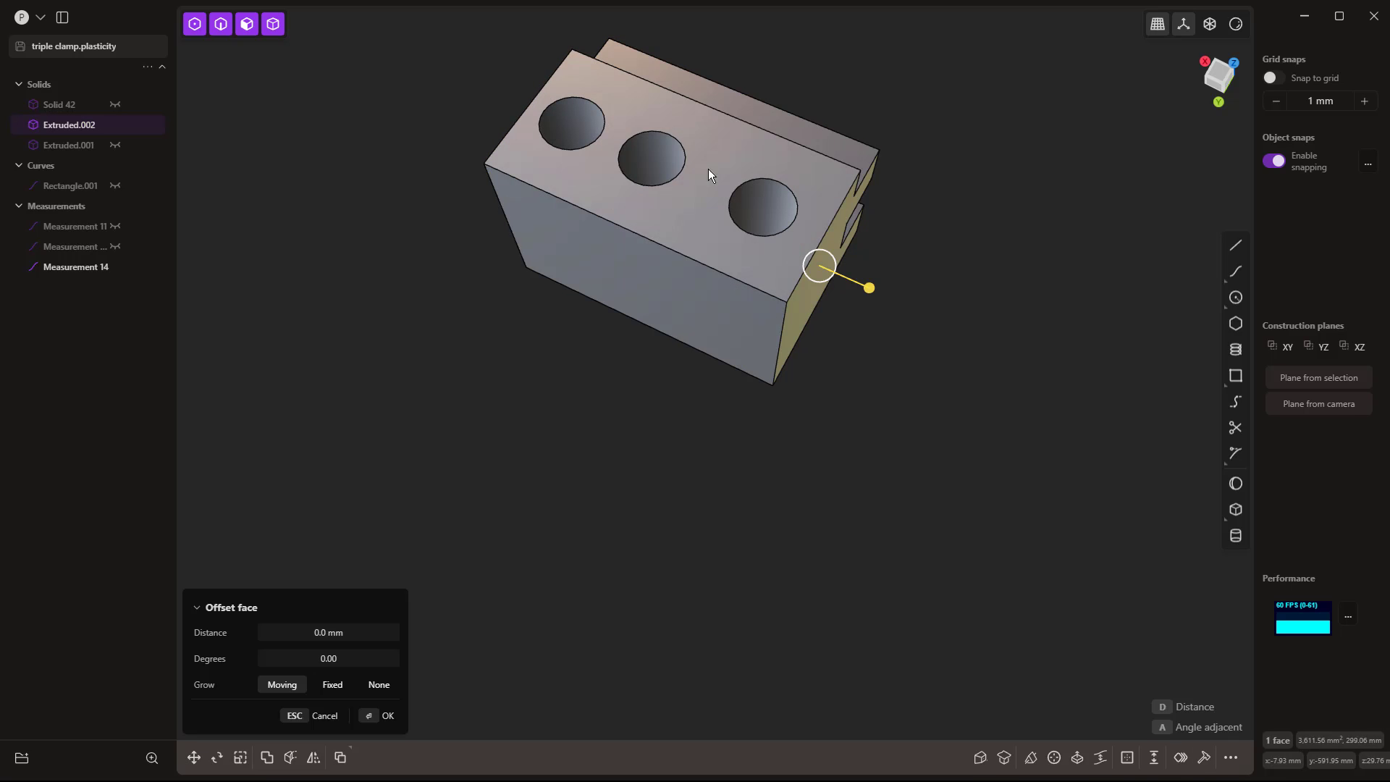
{"action": "left_click", "coordinate": [654, 157]}
{"action": "type", "text": "d50"}
{"action": "key", "text": "Return"}
- Check the right hole's distance from the end face, then undo the last change
{"action": "left_click", "coordinate": [856, 304]}
{"action": "left_click", "coordinate": [818, 264]}
{"action": "left_click", "coordinate": [820, 263]}
{"action": "left_click", "coordinate": [772, 204]}
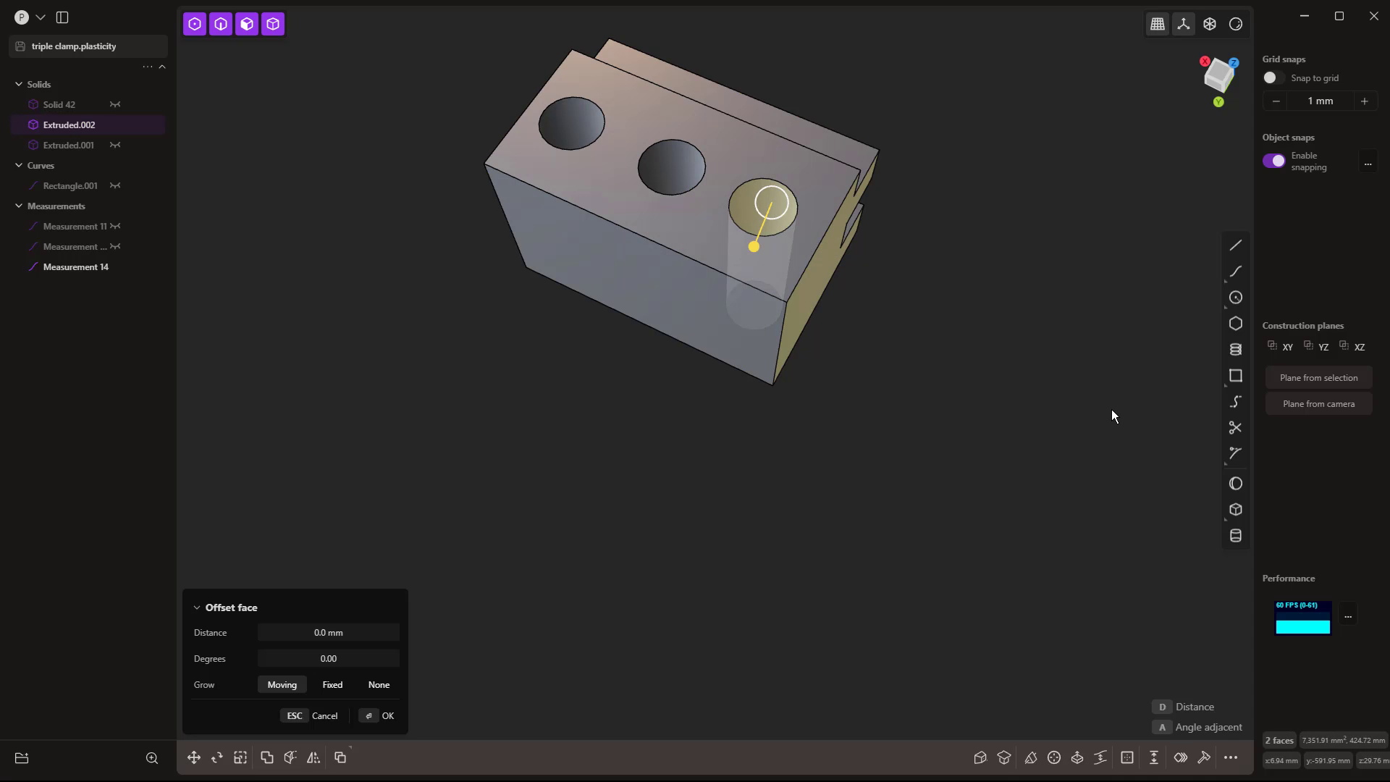
{"action": "key", "text": "d"}
{"action": "key", "text": "Escape"}
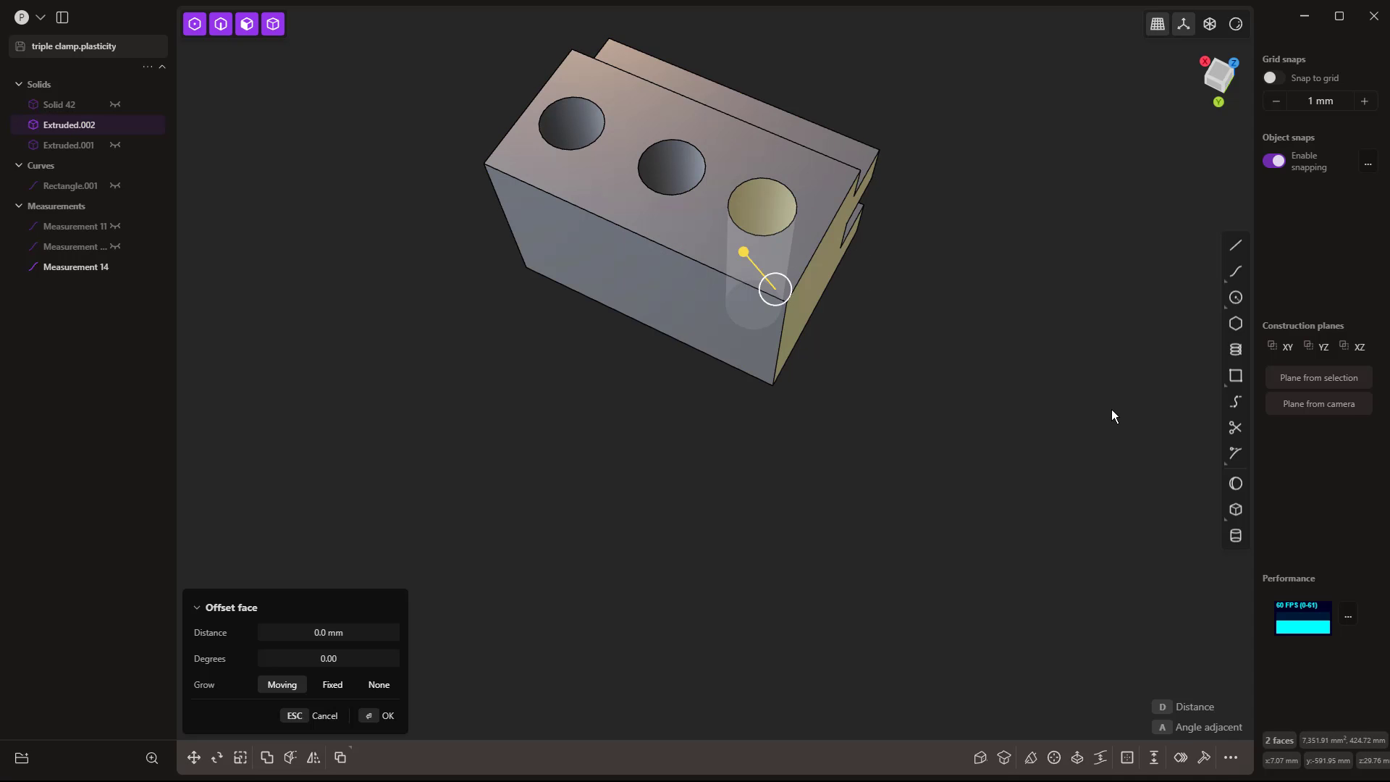
{"action": "key", "text": "ctrl+z"}
{"action": "key", "text": "ctrl+z"}
{"action": "key", "text": "ctrl+z"}
{"action": "key", "text": "ctrl+z"}
{"action": "key", "text": "ctrl+z"}
{"action": "left_click", "coordinate": [781, 459]}
{"action": "middle_click_drag", "start_coordinate": [901, 401], "coordinate": [482, 289]}
- Move the left hole to sit 20 mm from the block's end face
{"action": "double_click", "coordinate": [466, 284]}
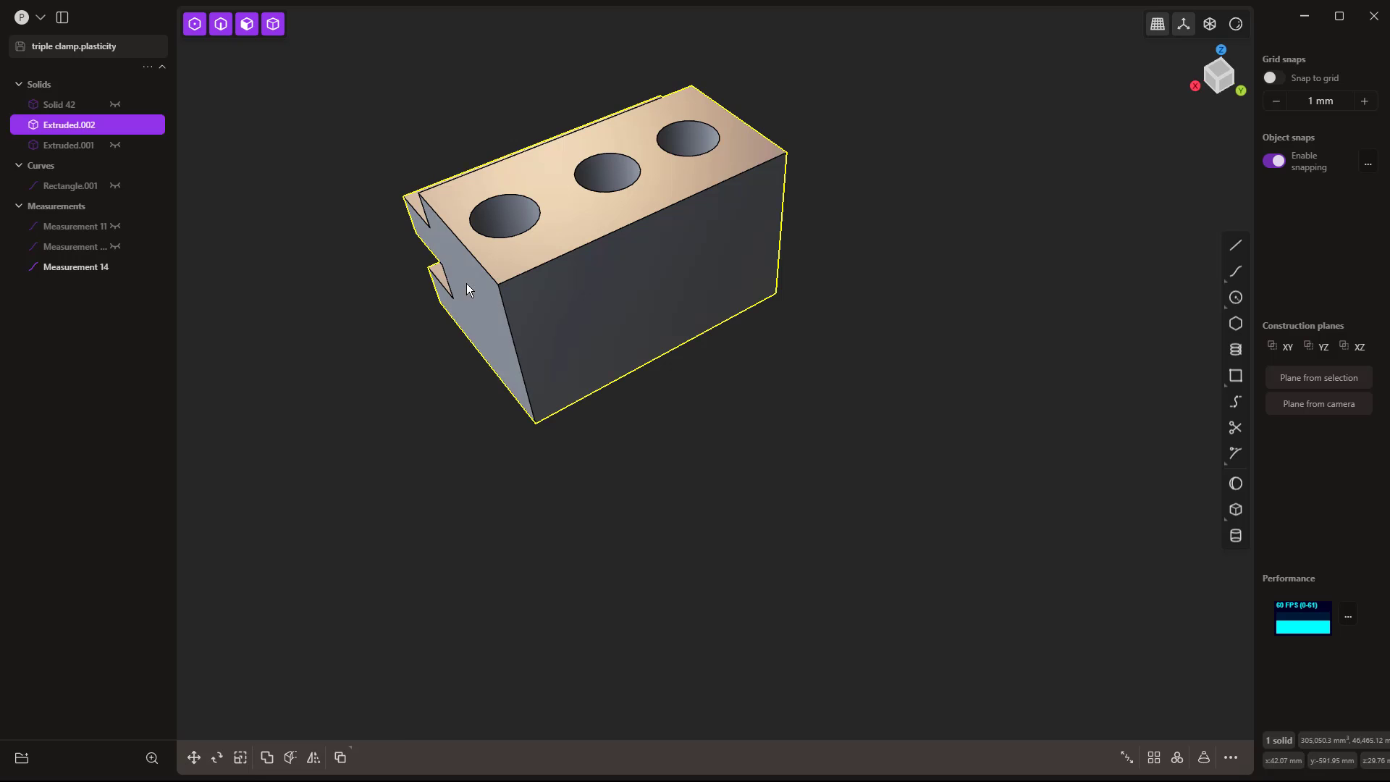
{"action": "left_click", "coordinate": [493, 210], "text": "shift"}
{"action": "type", "text": "d20"}
{"action": "key", "text": "Return"}
{"action": "key", "text": "Escape"}
- Hide the Extruded.002 block and show the Solid 42 triple clamp
{"action": "middle_click_drag", "start_coordinate": [789, 401], "coordinate": [859, 373]}
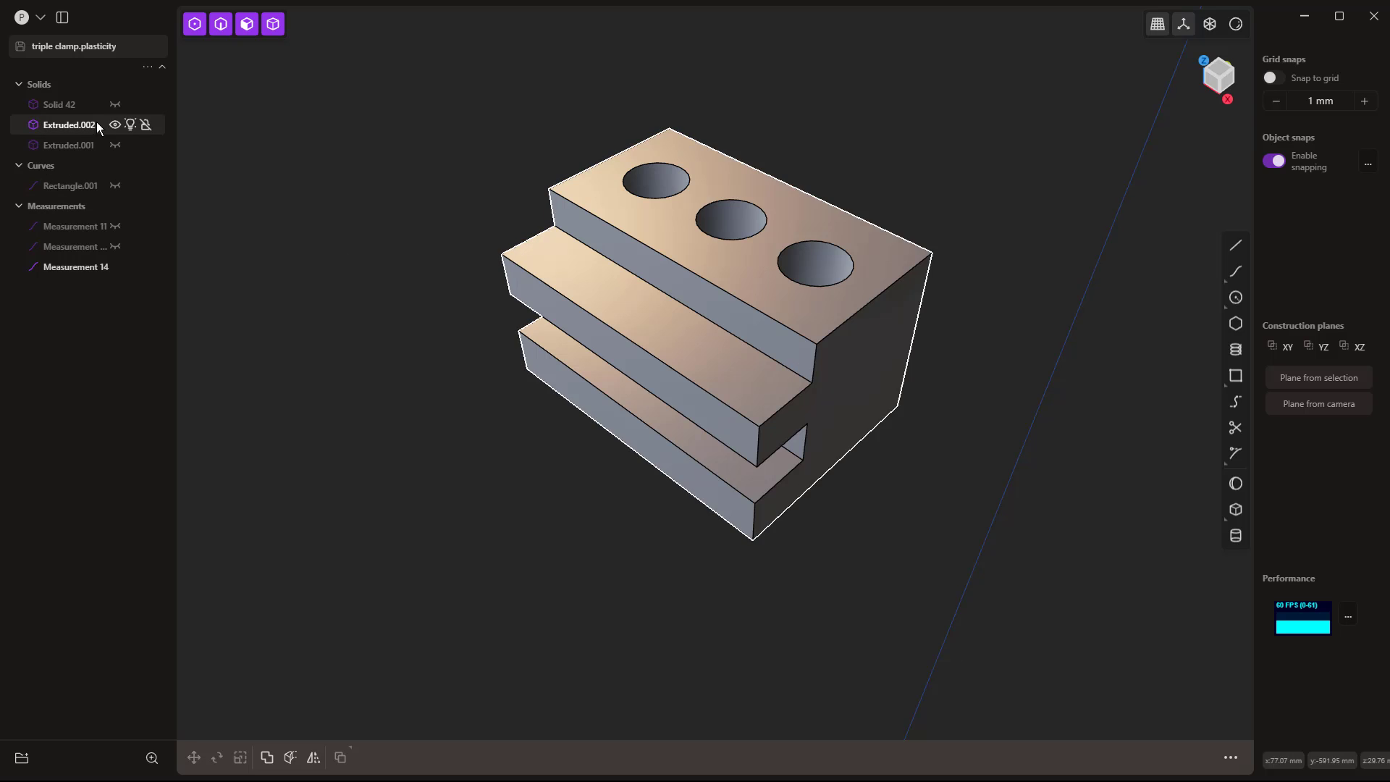
{"action": "left_click", "coordinate": [114, 125]}
{"action": "left_click", "coordinate": [115, 104]}
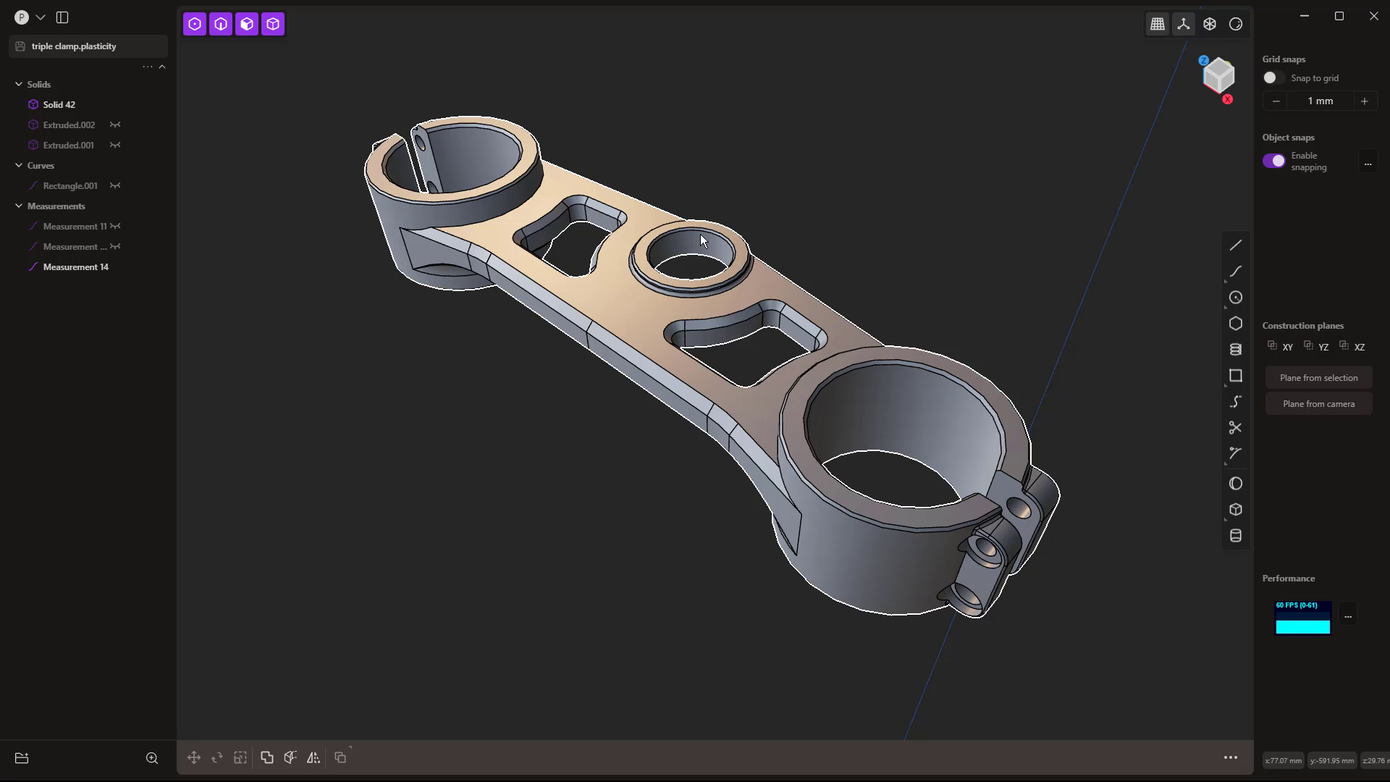
- Measure the clamp's centre hole diameter, reading 30.6 mm
{"action": "middle_click_drag", "start_coordinate": [702, 177], "coordinate": [703, 202]}
{"action": "scroll", "coordinate": [694, 213], "scroll_direction": "up", "scroll_amount": 3}
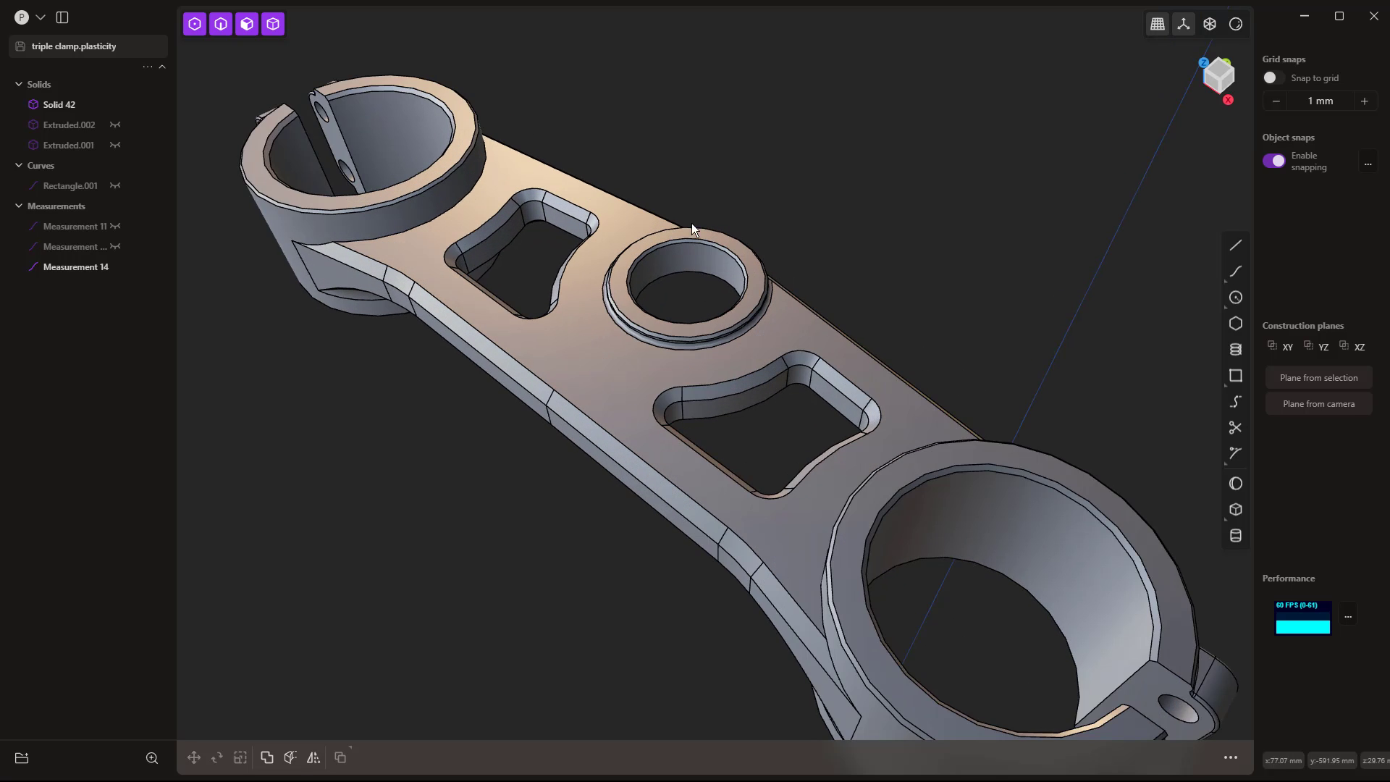
{"action": "scroll", "coordinate": [694, 213], "scroll_direction": "up", "scroll_amount": 4}
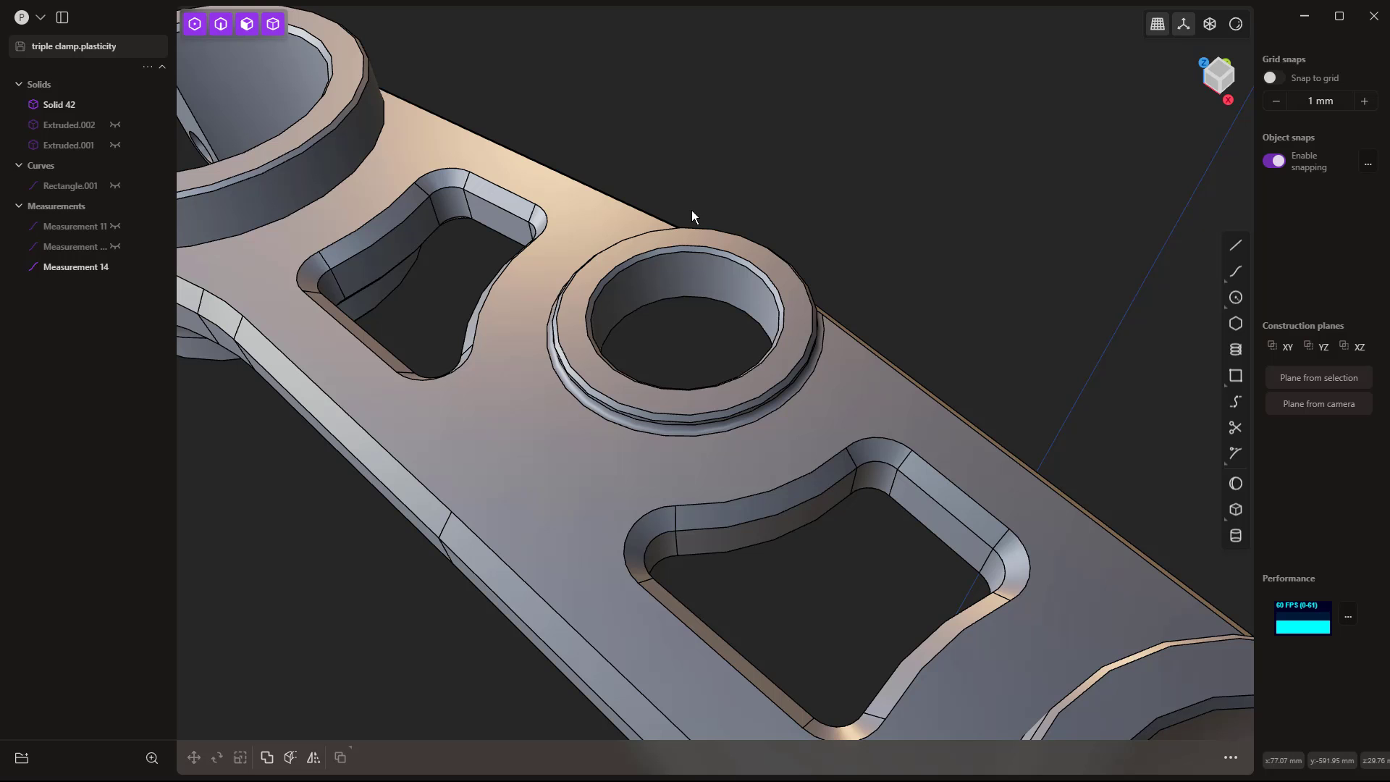
{"action": "left_click", "coordinate": [709, 247]}
- Set the centre hole's inner face diameter to exactly 30 mm
{"action": "left_click", "coordinate": [706, 279]}
{"action": "left_click", "coordinate": [686, 278]}
{"action": "left_click", "coordinate": [686, 278]}
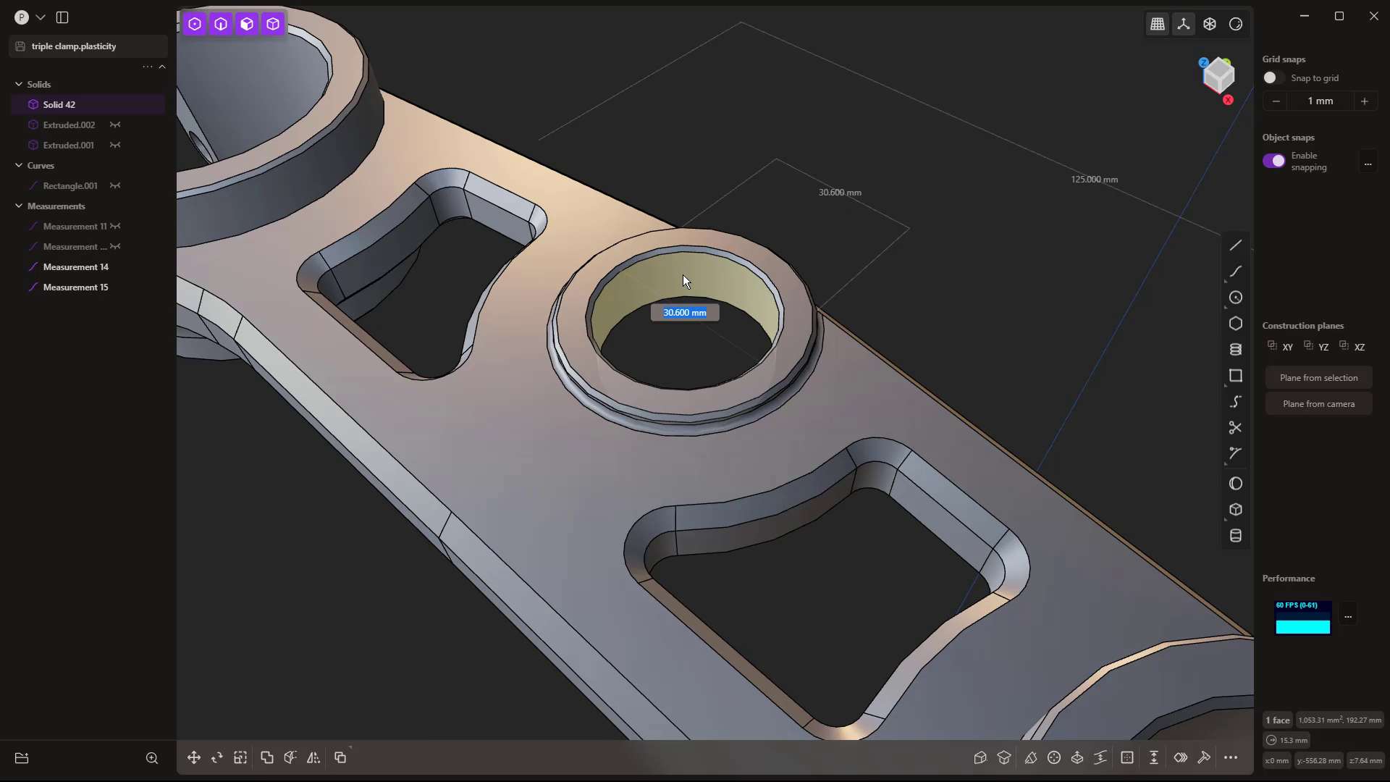
{"action": "type", "text": "30"}
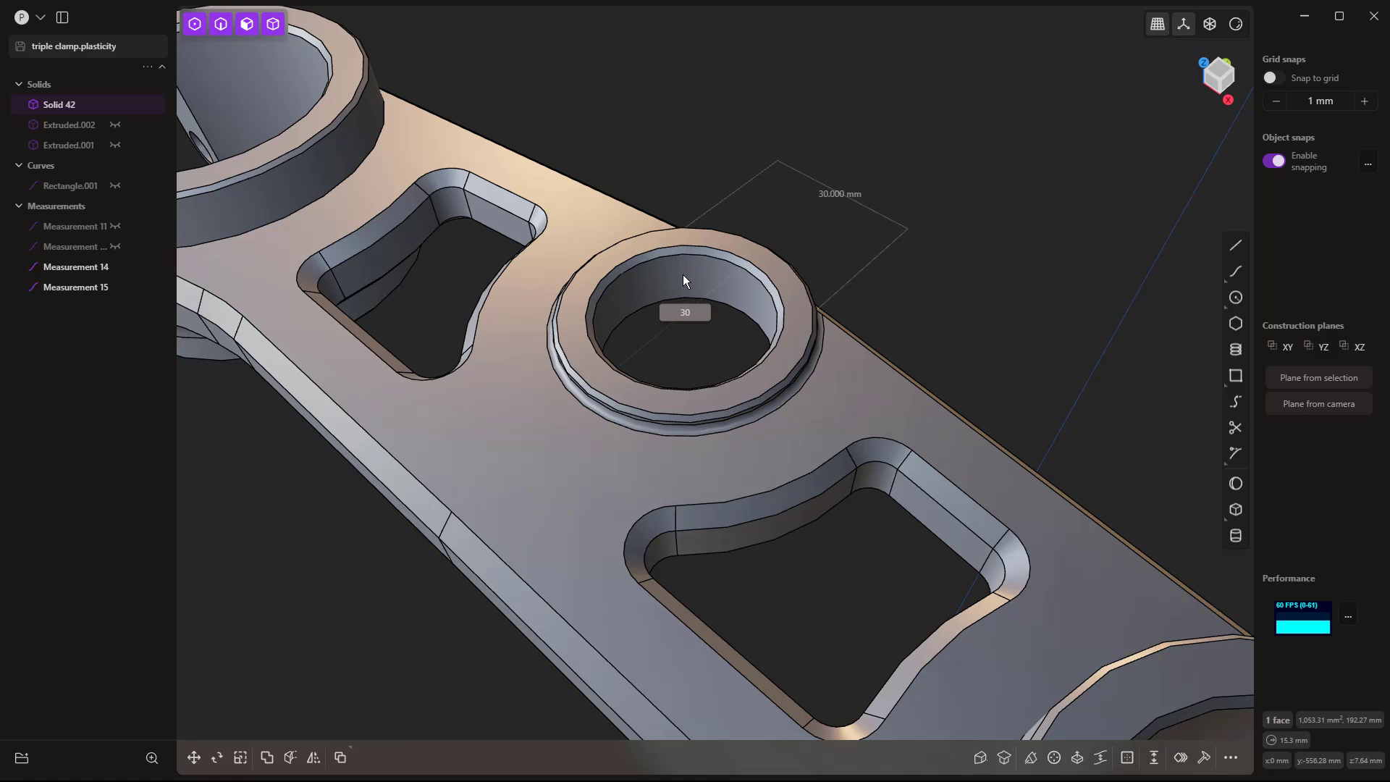
{"action": "key", "text": "Return"}
{"action": "left_click", "coordinate": [961, 293]}
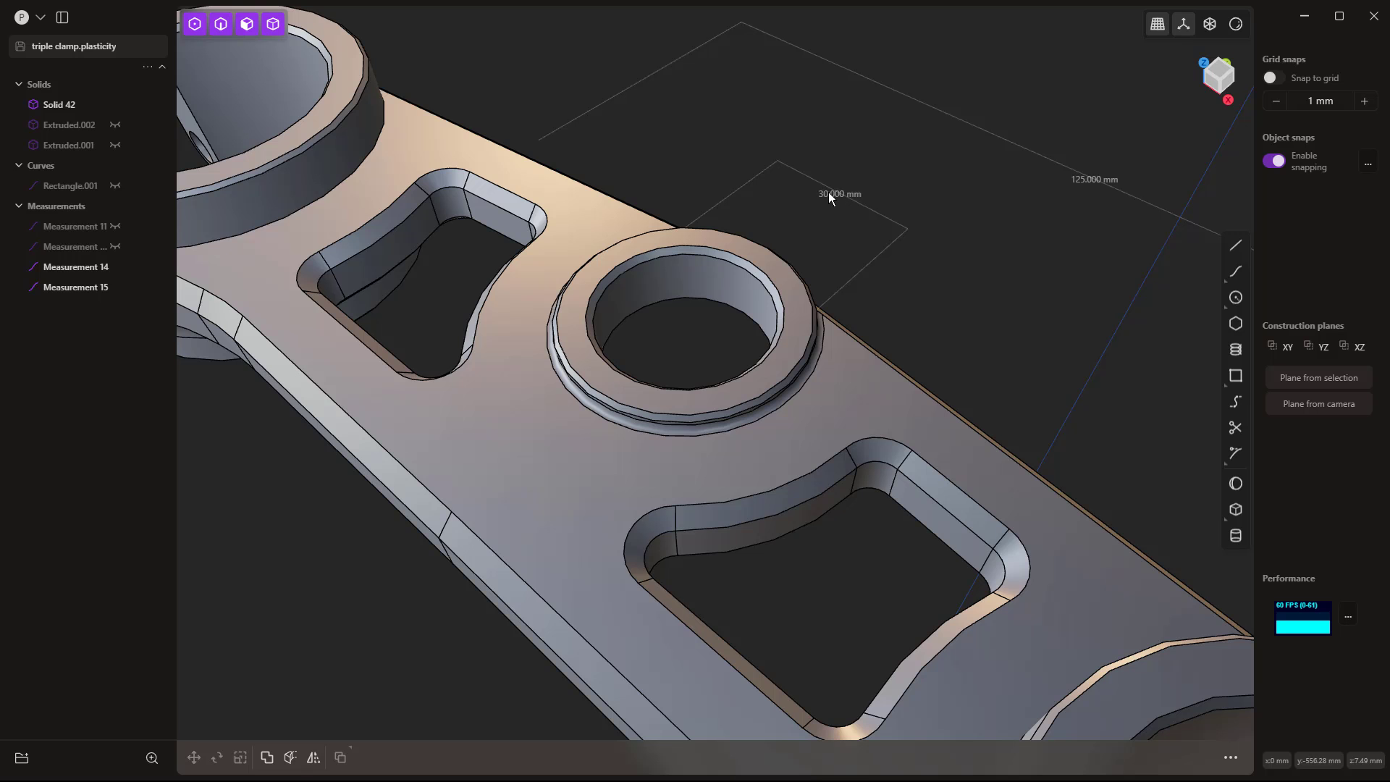
- Delete Measurement 15 and add a fresh 30 mm measurement on the centre hole
{"action": "left_click", "coordinate": [92, 292]}
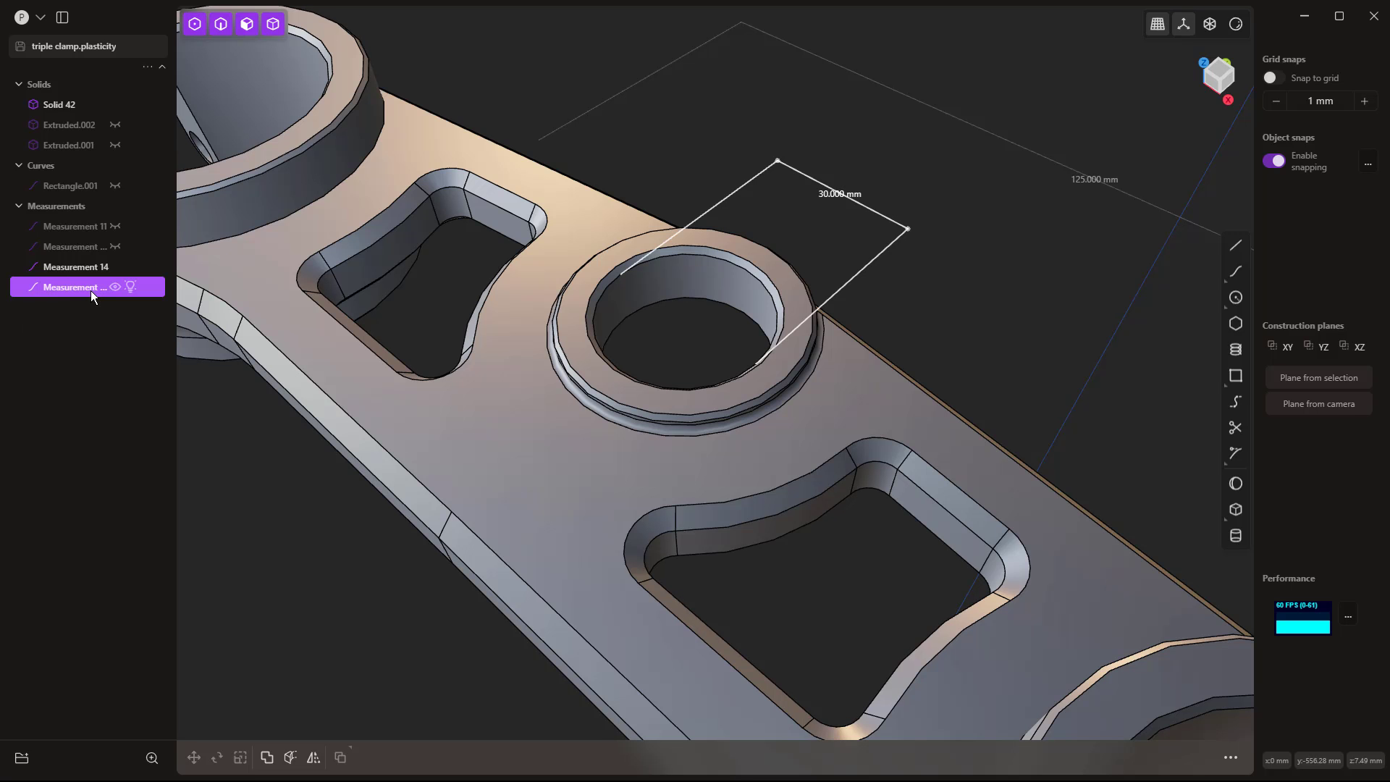
{"action": "key", "text": "Delete"}
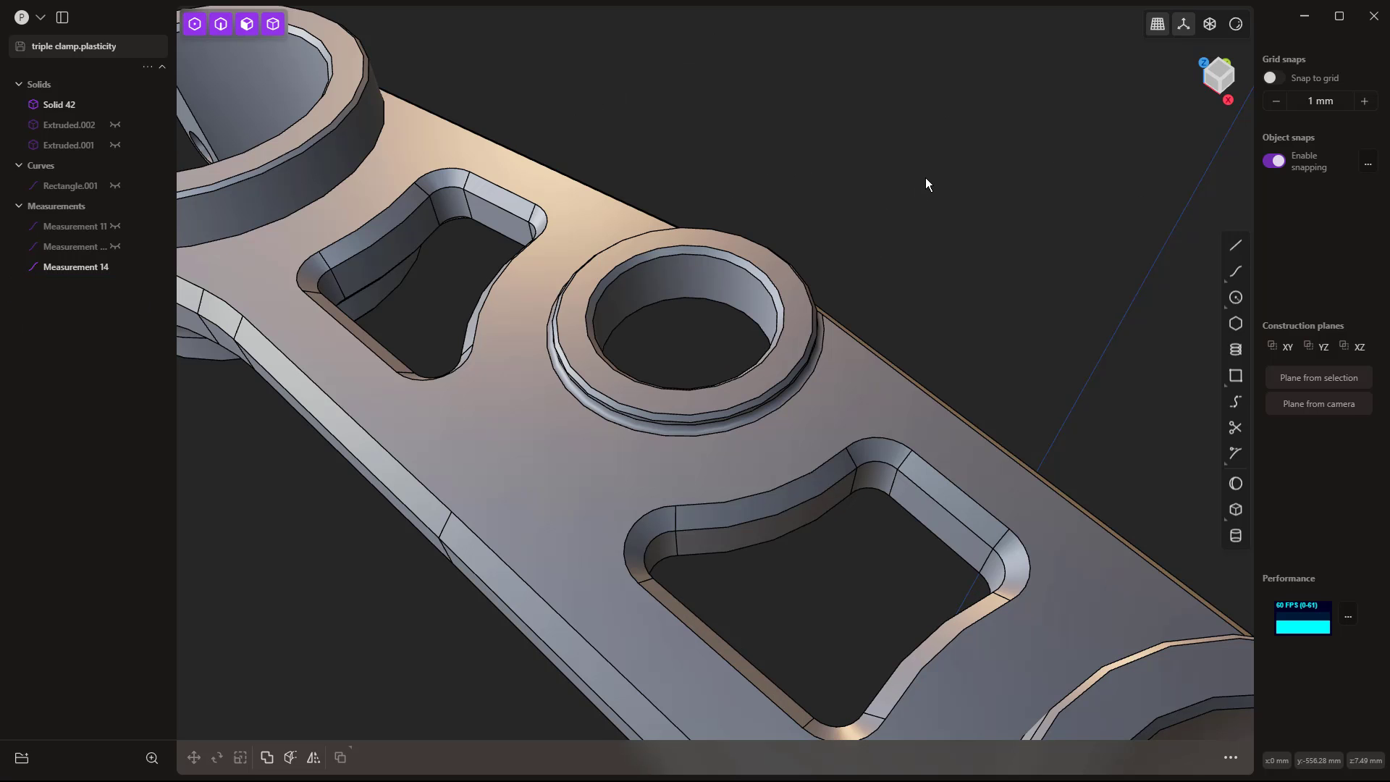
{"action": "key", "text": "m"}
{"action": "left_click", "coordinate": [654, 258]}
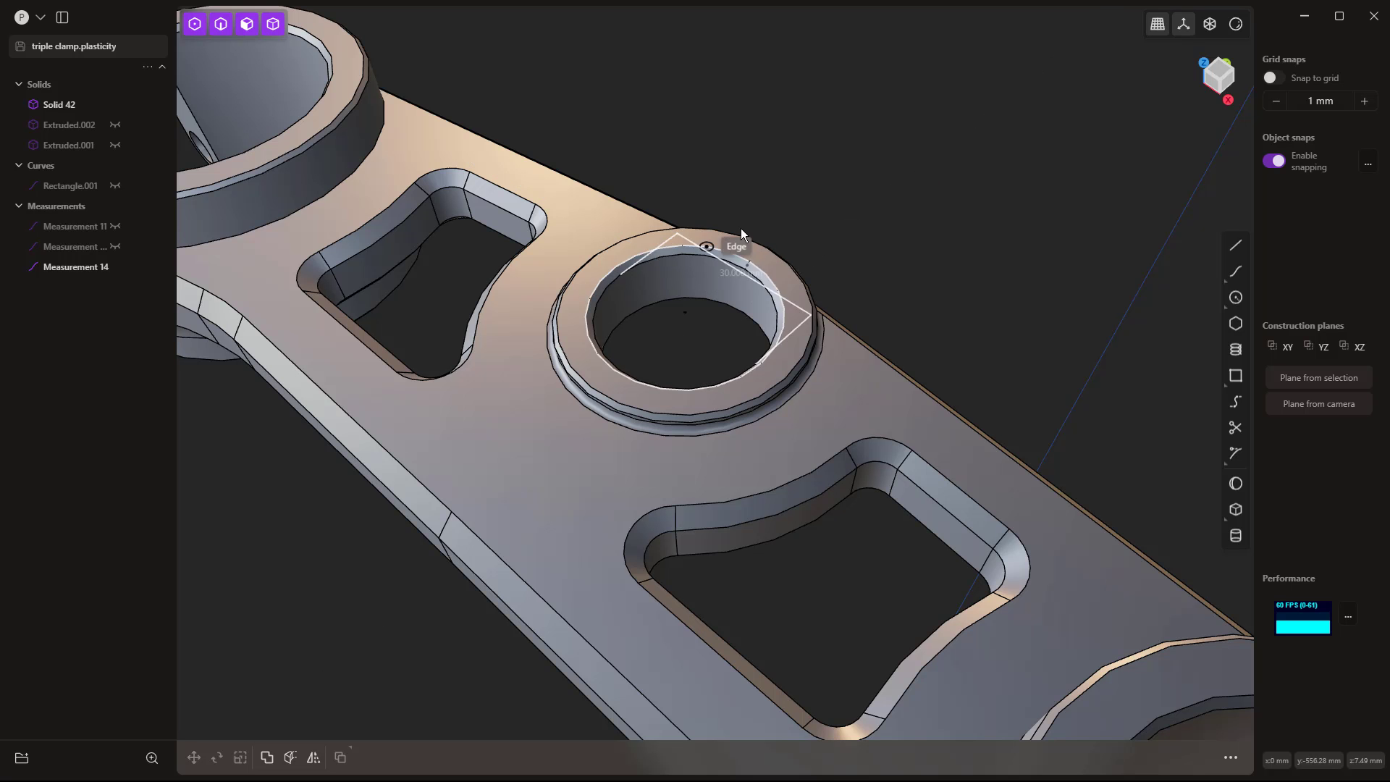
{"action": "left_click", "coordinate": [810, 196]}
{"action": "scroll", "coordinate": [864, 249], "scroll_direction": "down", "scroll_amount": 5}
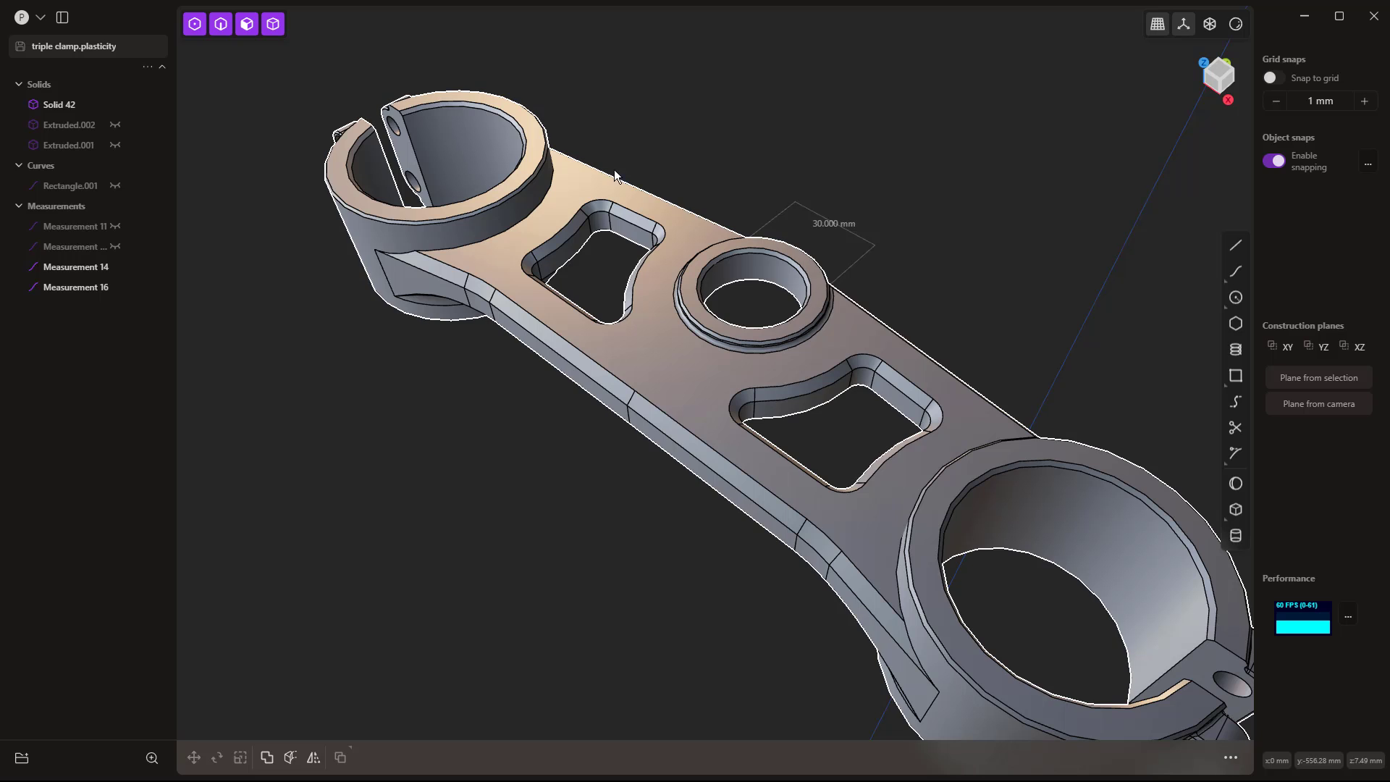
- Measure the upper clamp ring's edge at 26.300 mm
{"action": "left_click", "coordinate": [484, 111]}
{"action": "left_click", "coordinate": [438, 154]}
{"action": "left_click", "coordinate": [566, 80]}
- Set the upper clamp bore's diameter to 52 mm
{"action": "left_click", "coordinate": [436, 126]}
{"action": "left_click", "coordinate": [449, 122]}
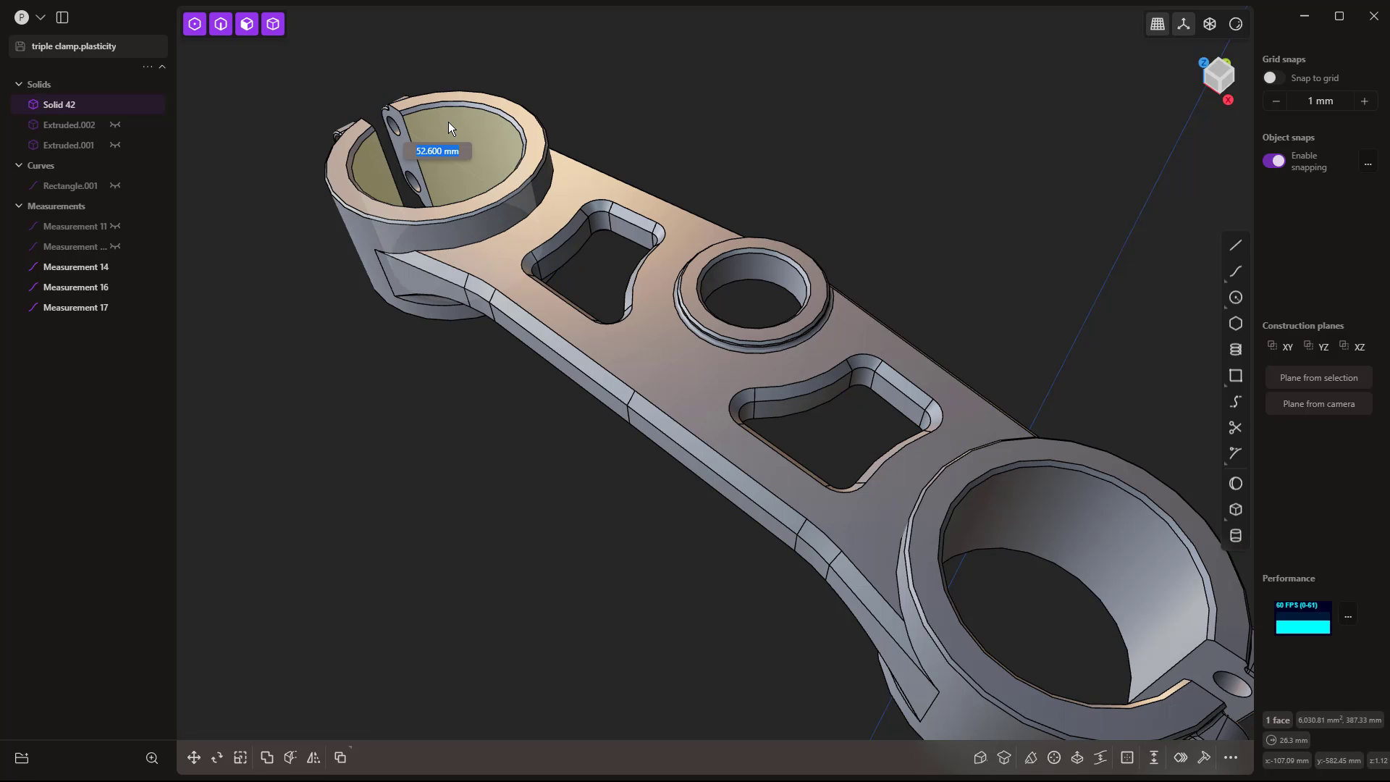
{"action": "type", "text": "52"}
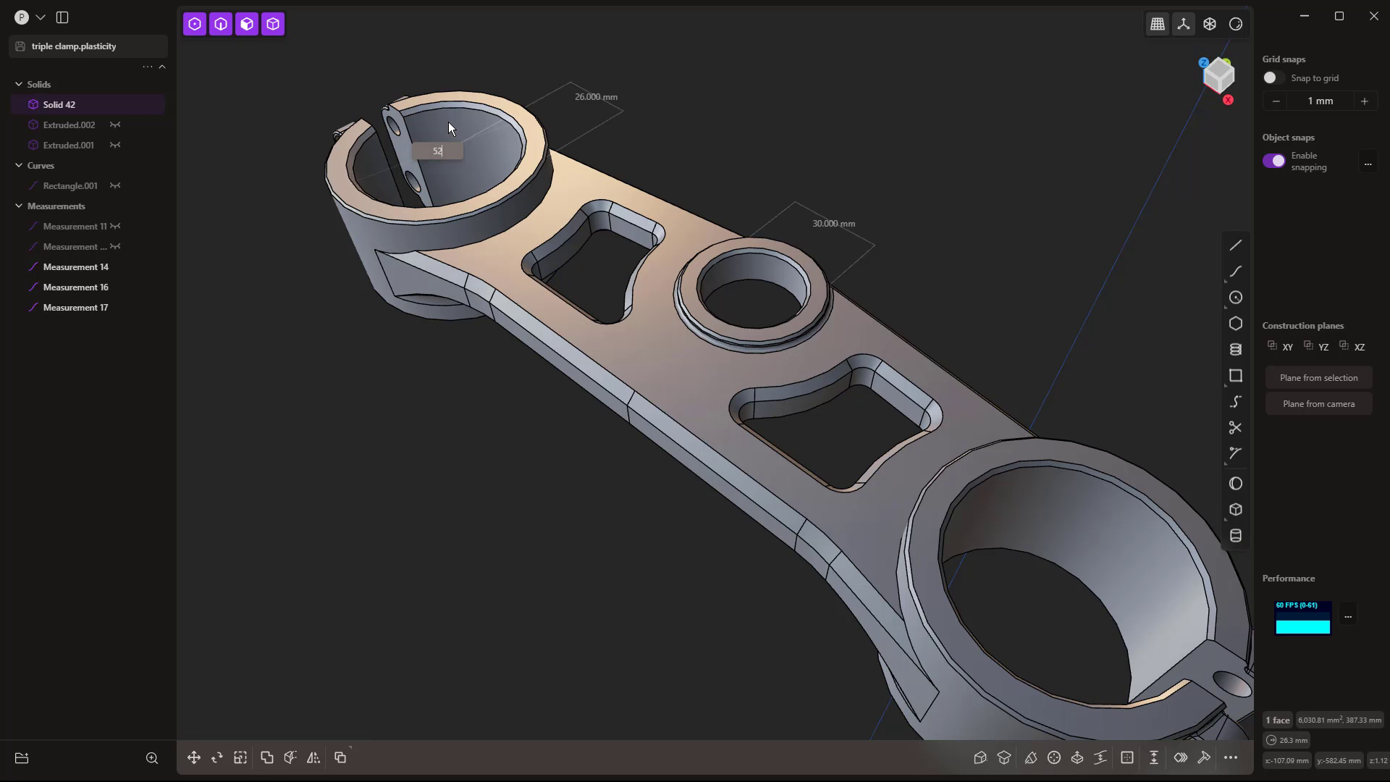
{"action": "key", "text": "Return"}
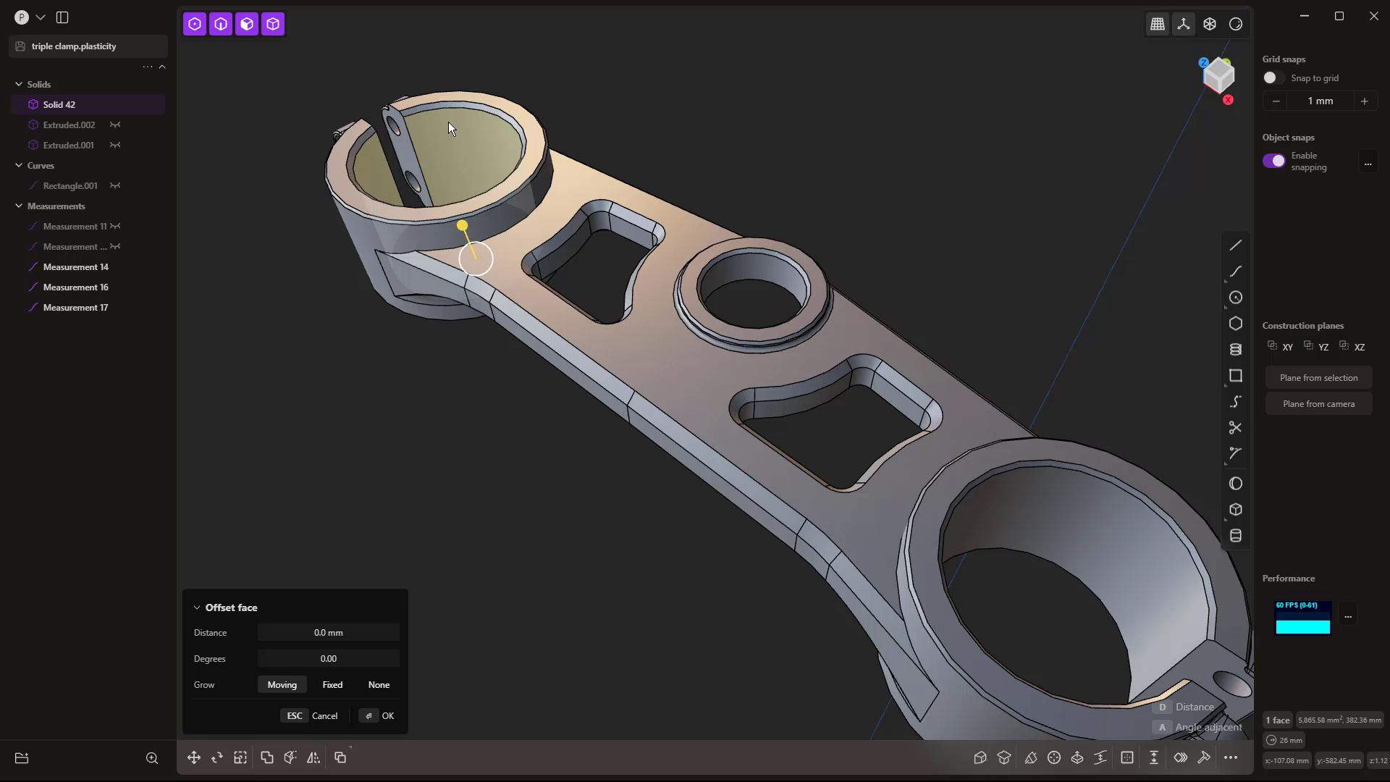
{"action": "left_click", "coordinate": [438, 433]}
- Select the lower clamp bore's inner face and start an offset with distance 52
{"action": "middle_click_drag", "start_coordinate": [924, 443], "coordinate": [934, 424]}
{"action": "left_click", "coordinate": [1021, 451]}
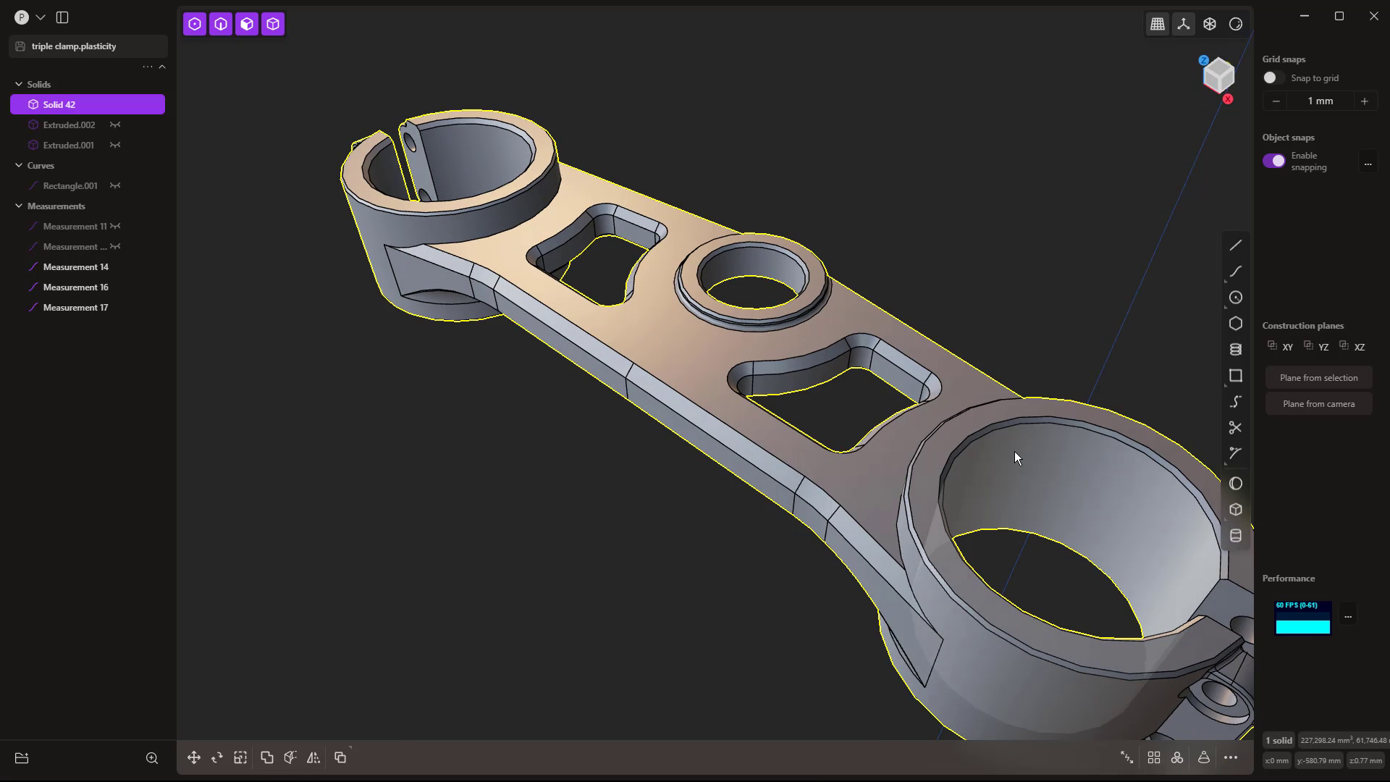
{"action": "left_click", "coordinate": [1016, 451]}
{"action": "type", "text": "od52"}
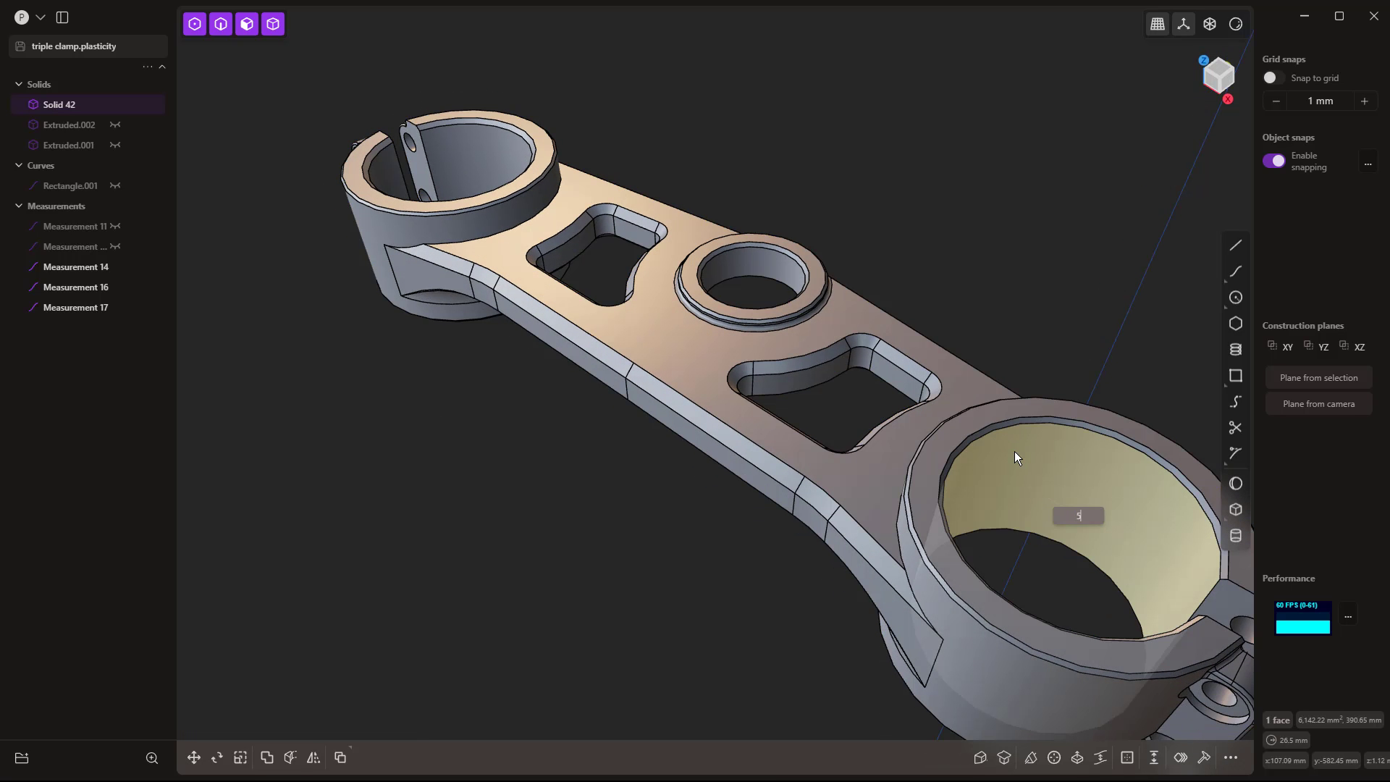
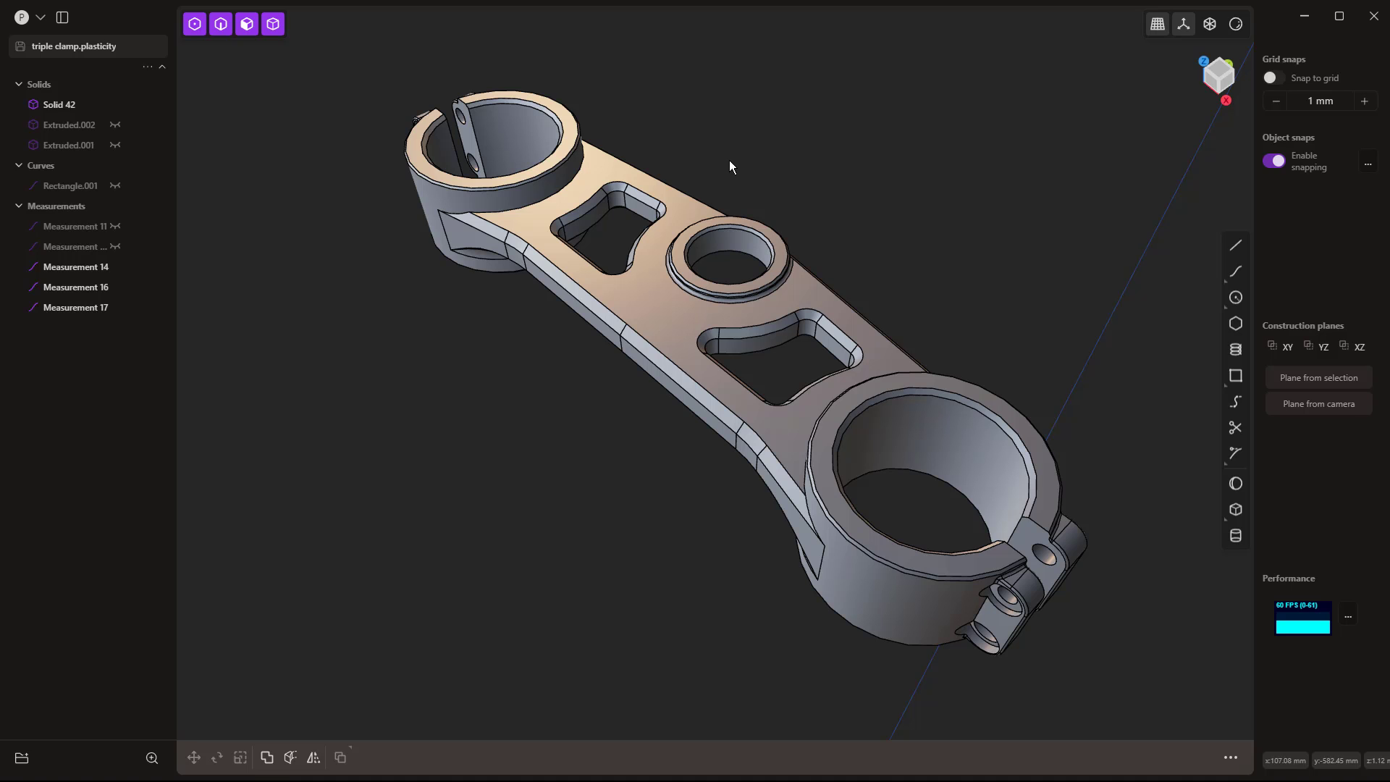
- Measure from the top ring to the large ring, fixing a 214.267 mm reading
{"action": "left_click", "coordinate": [536, 126]}
{"action": "left_click", "coordinate": [965, 406]}
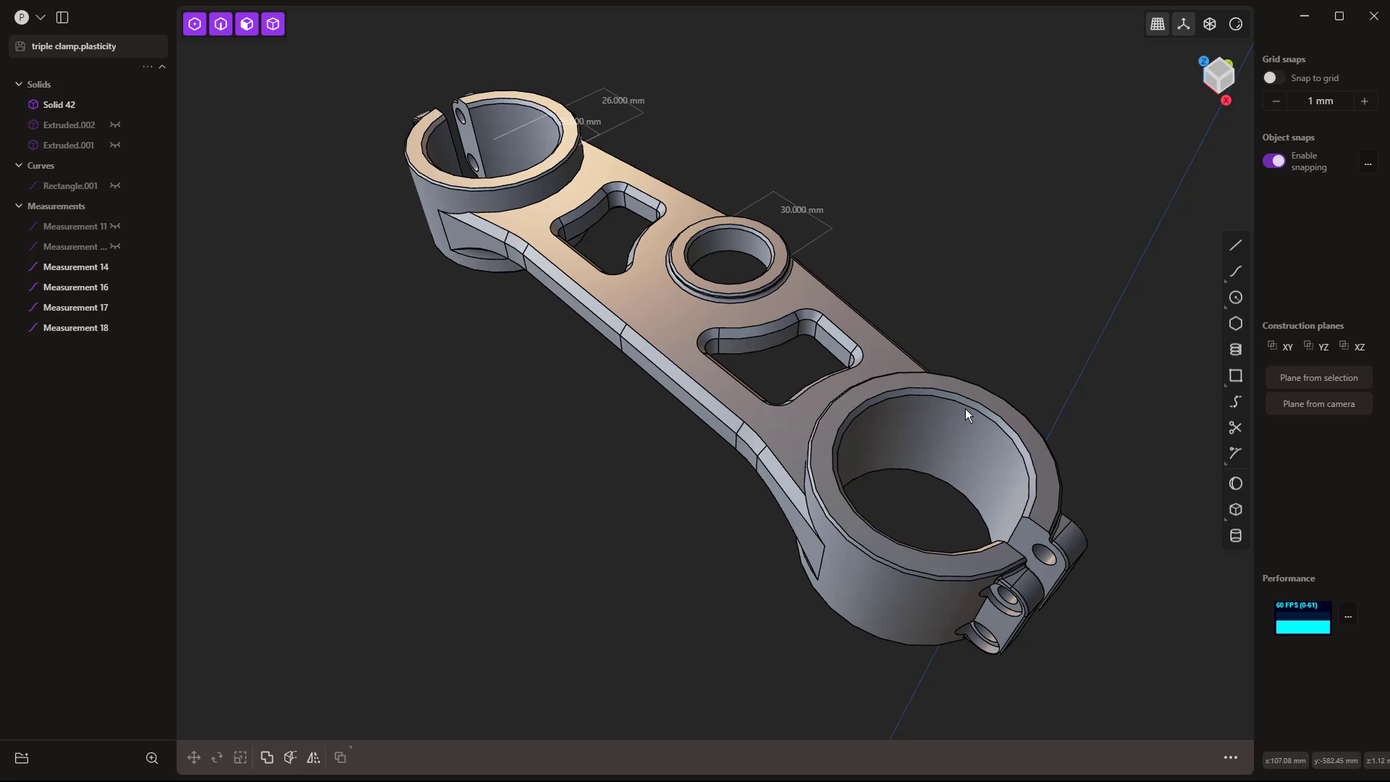
{"action": "left_click", "coordinate": [498, 142]}
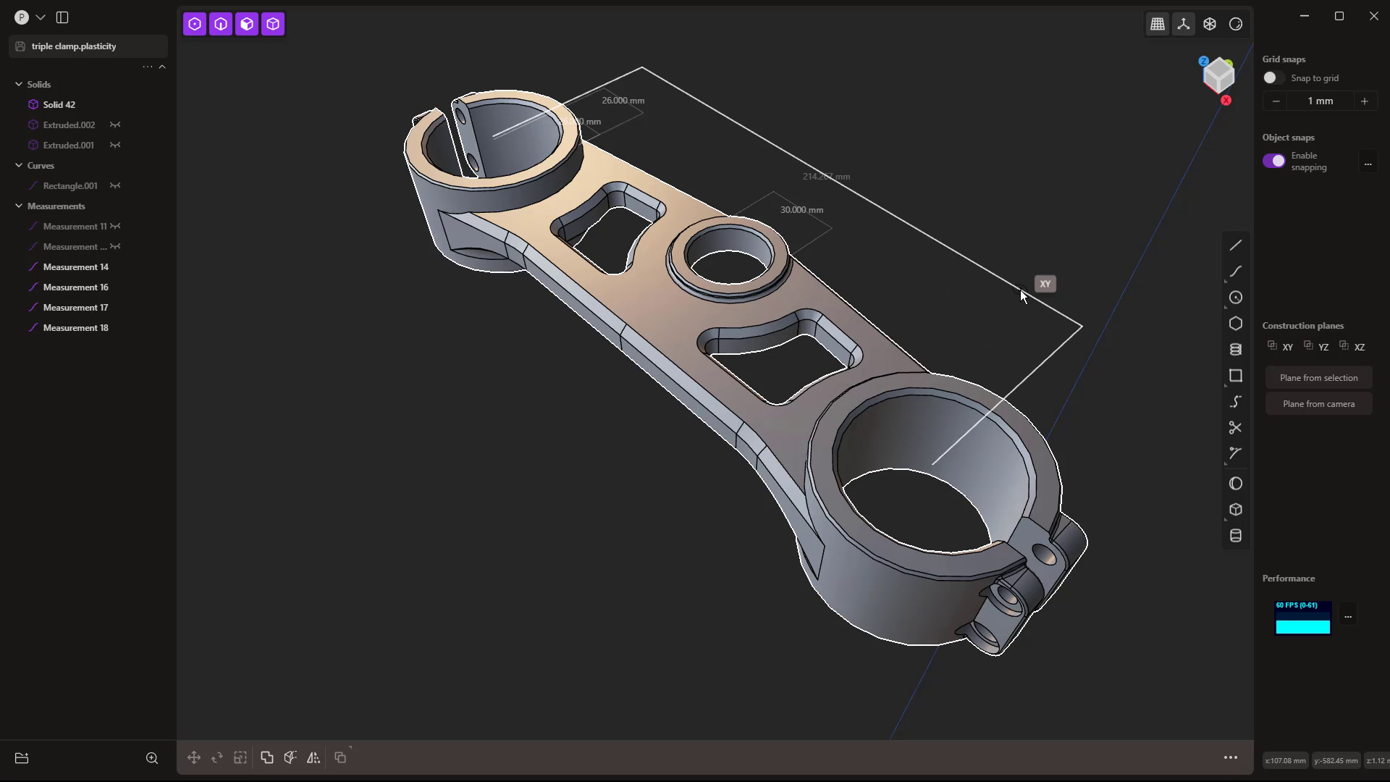
{"action": "left_click", "coordinate": [1021, 294]}
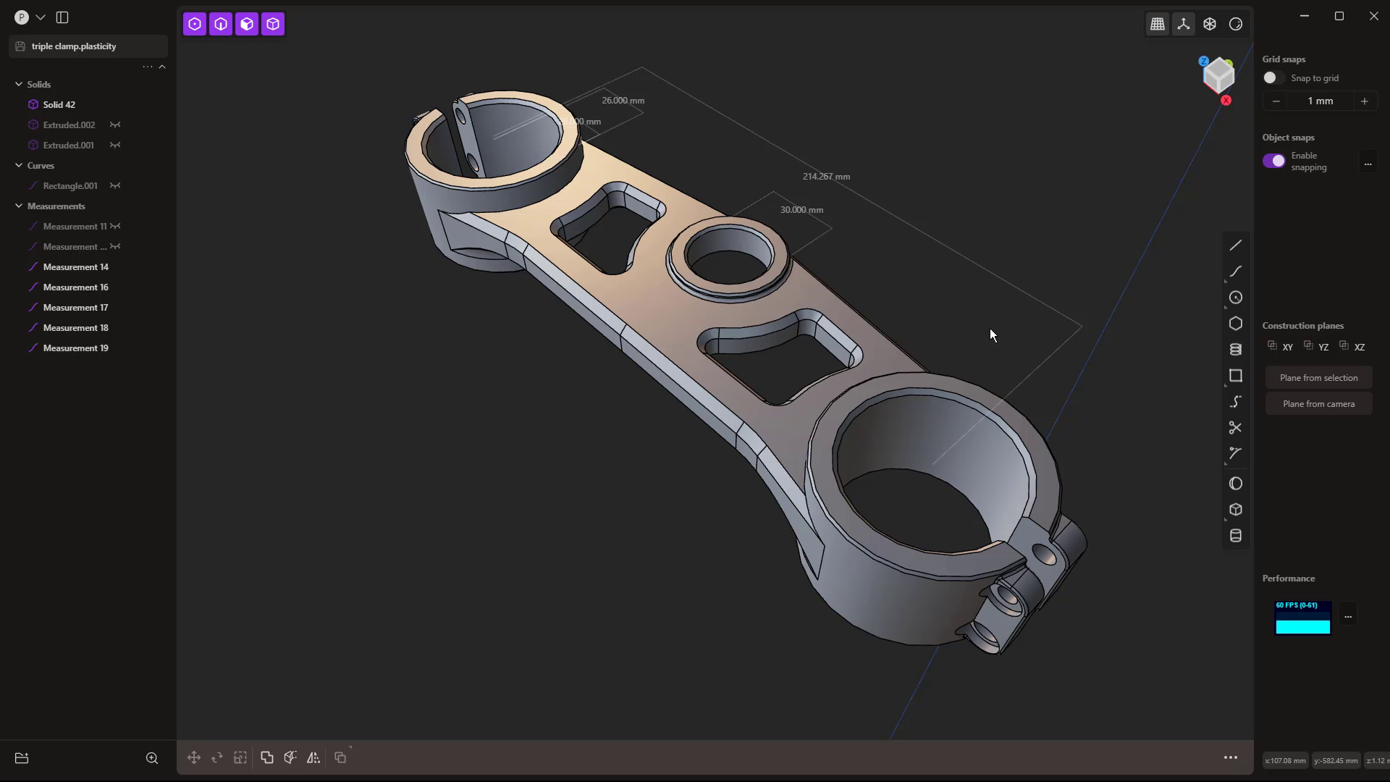
- Select the large ring's inner bore face and start an offset on it
{"action": "left_click", "coordinate": [926, 418]}
{"action": "left_click", "coordinate": [925, 411]}
{"action": "key", "text": "o"}
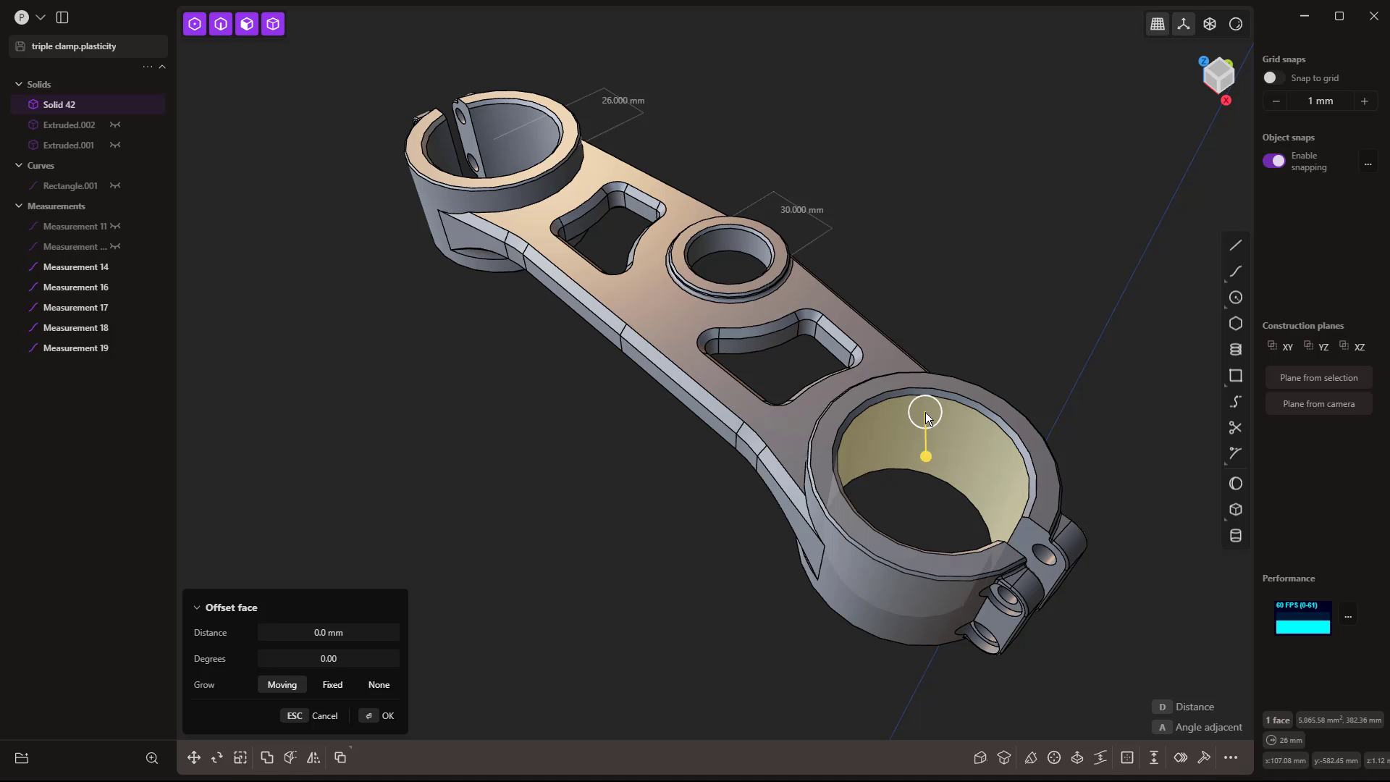
- Cancel the large bore offset and view the clamp in orthographic Top view
{"action": "left_click", "coordinate": [997, 280]}
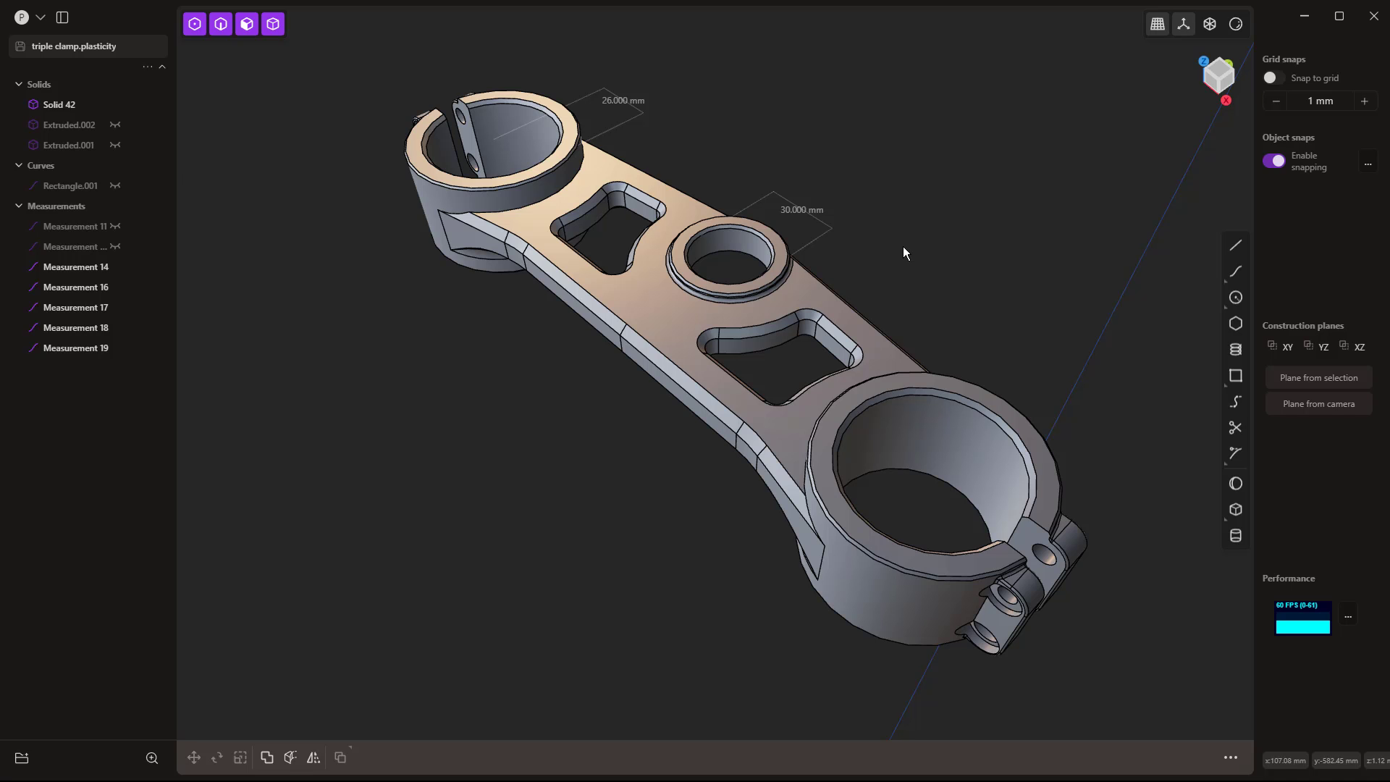
{"action": "middle_click_drag", "start_coordinate": [904, 247], "coordinate": [973, 295]}
{"action": "key", "text": "KP_7"}
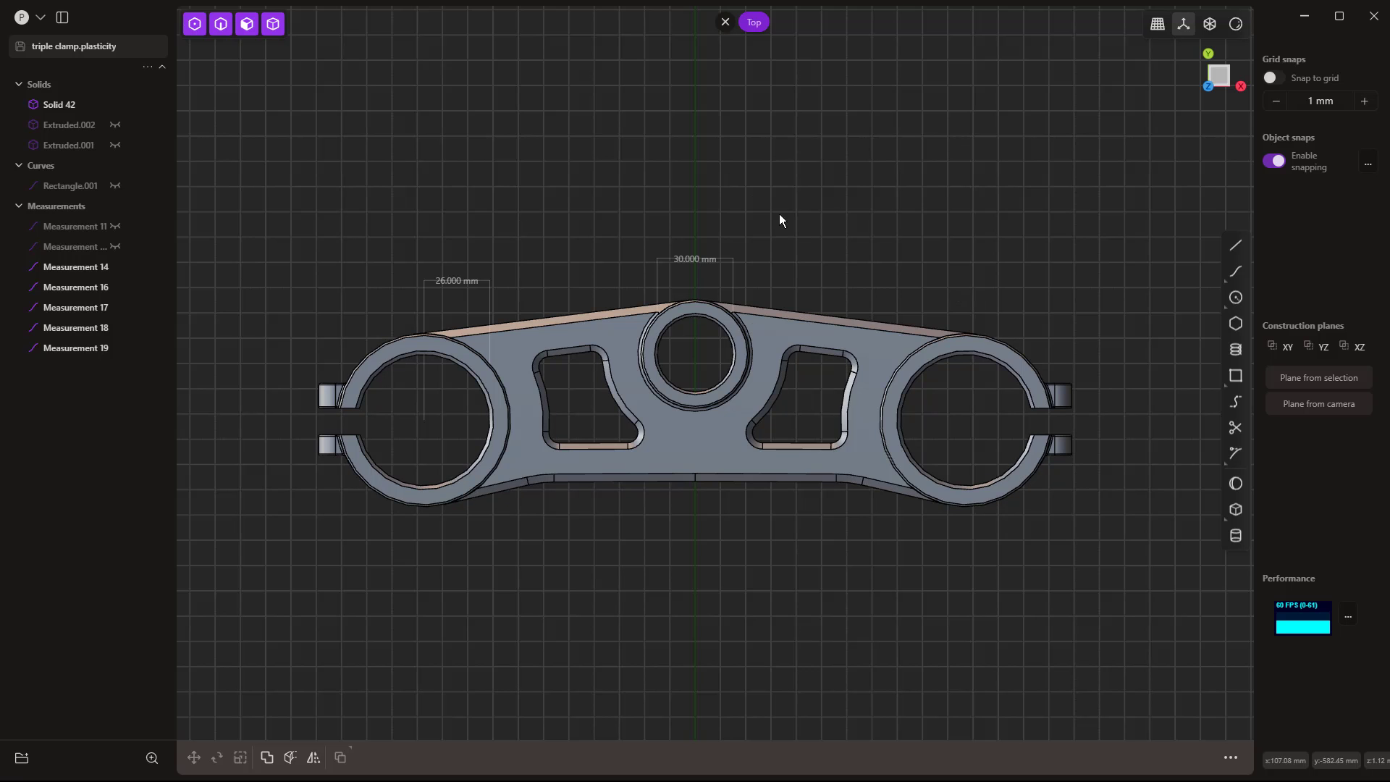
- Draw a line down the clamp's centre and extrude it into a sheet about 51 mm tall
{"action": "left_click", "coordinate": [1235, 246]}
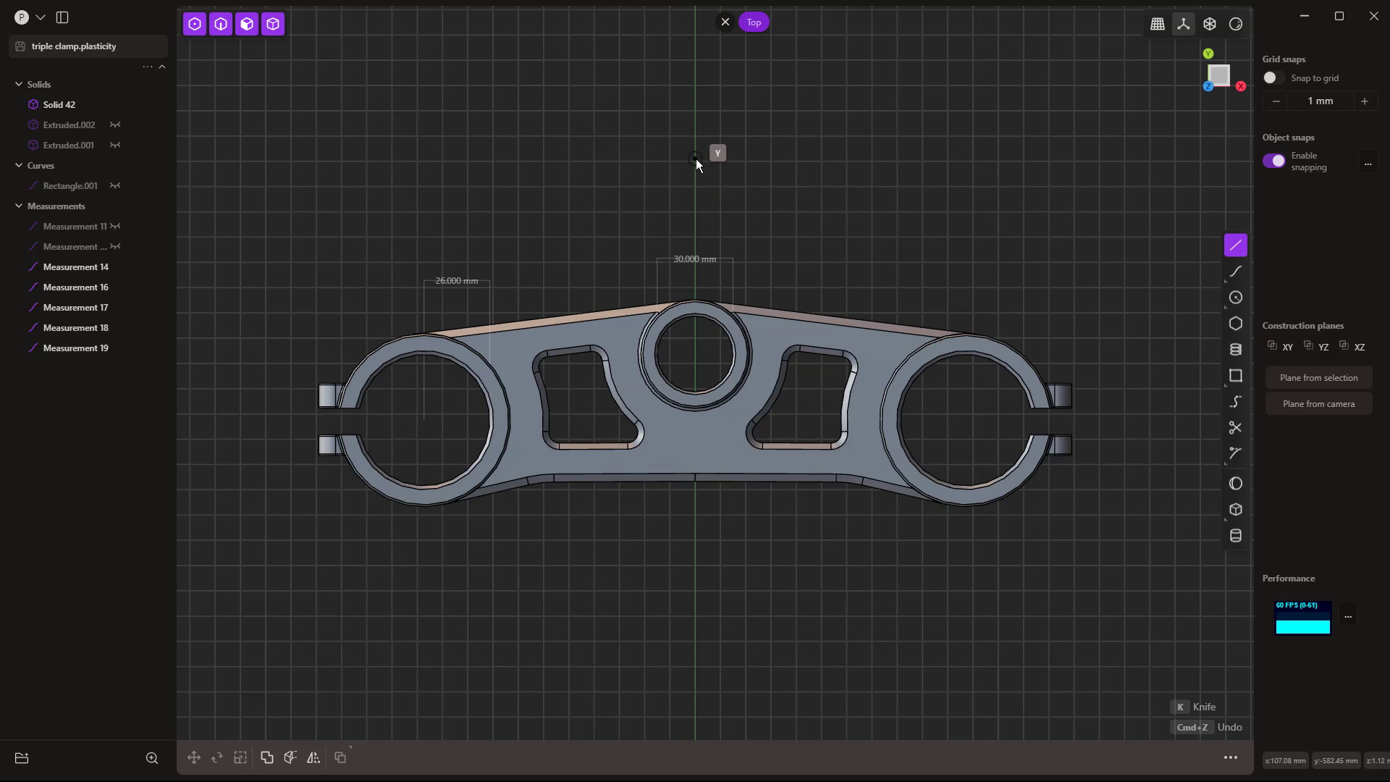
{"action": "left_click", "coordinate": [695, 158]}
{"action": "left_click", "coordinate": [690, 617]}
{"action": "middle_click_drag", "start_coordinate": [867, 653], "coordinate": [753, 556]}
{"action": "key", "text": "e"}
{"action": "left_click_drag", "start_coordinate": [704, 237], "coordinate": [713, 99]}
{"action": "right_click", "coordinate": [953, 260]}
- Select the sheet face and large ring's inner face, check their 107.299 mm distance, and start offsetting
{"action": "left_click", "coordinate": [956, 264]}
{"action": "left_click", "coordinate": [832, 170]}
{"action": "left_click", "coordinate": [821, 168]}
{"action": "left_click", "coordinate": [914, 423], "text": "shift"}
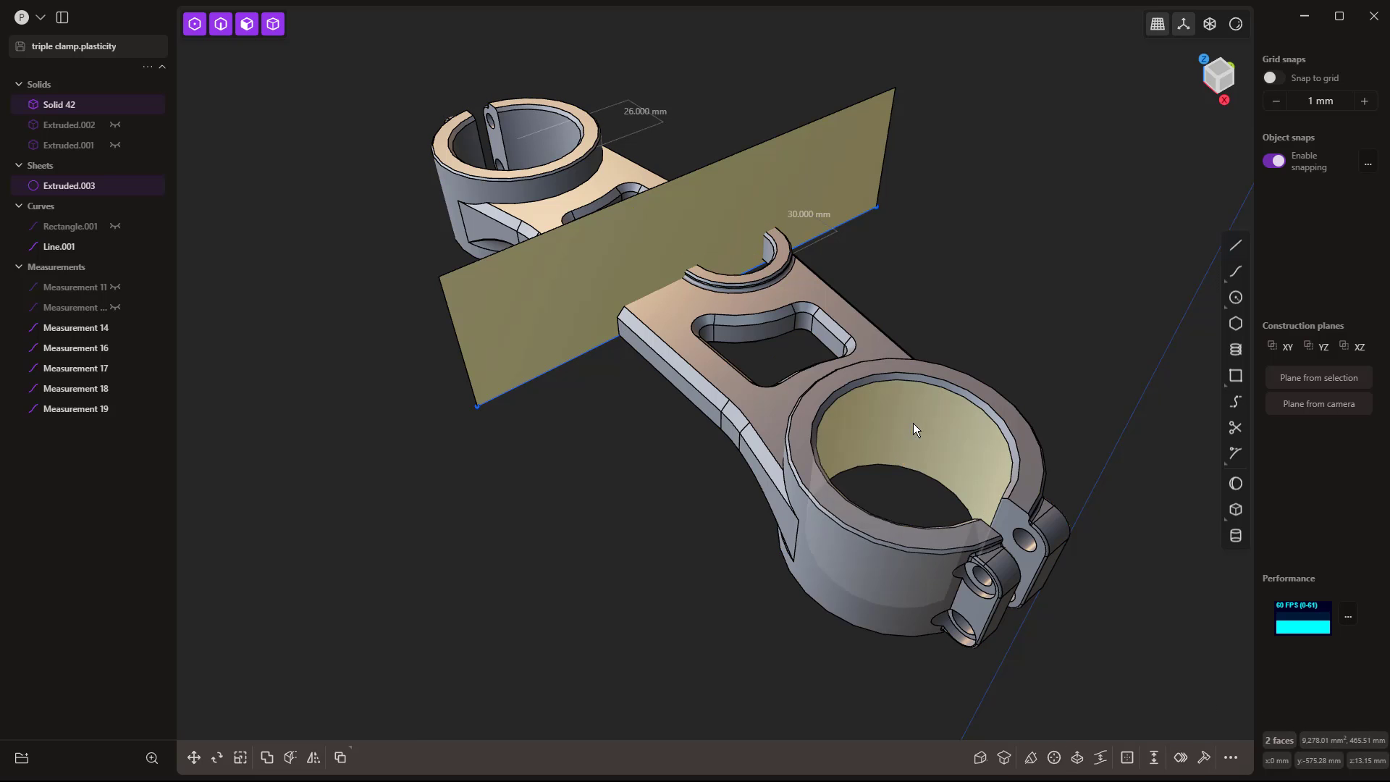
{"action": "key", "text": "d"}
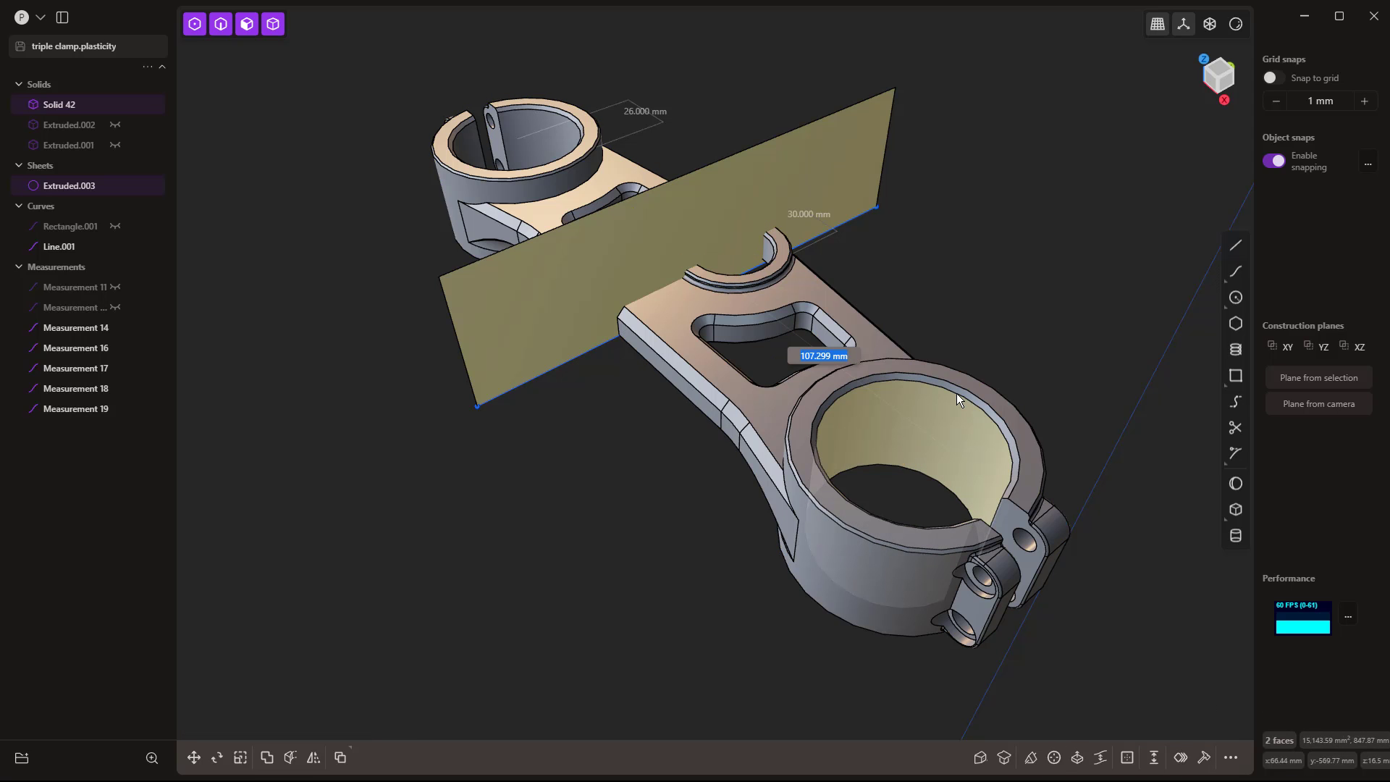
{"action": "key", "text": "Escape"}
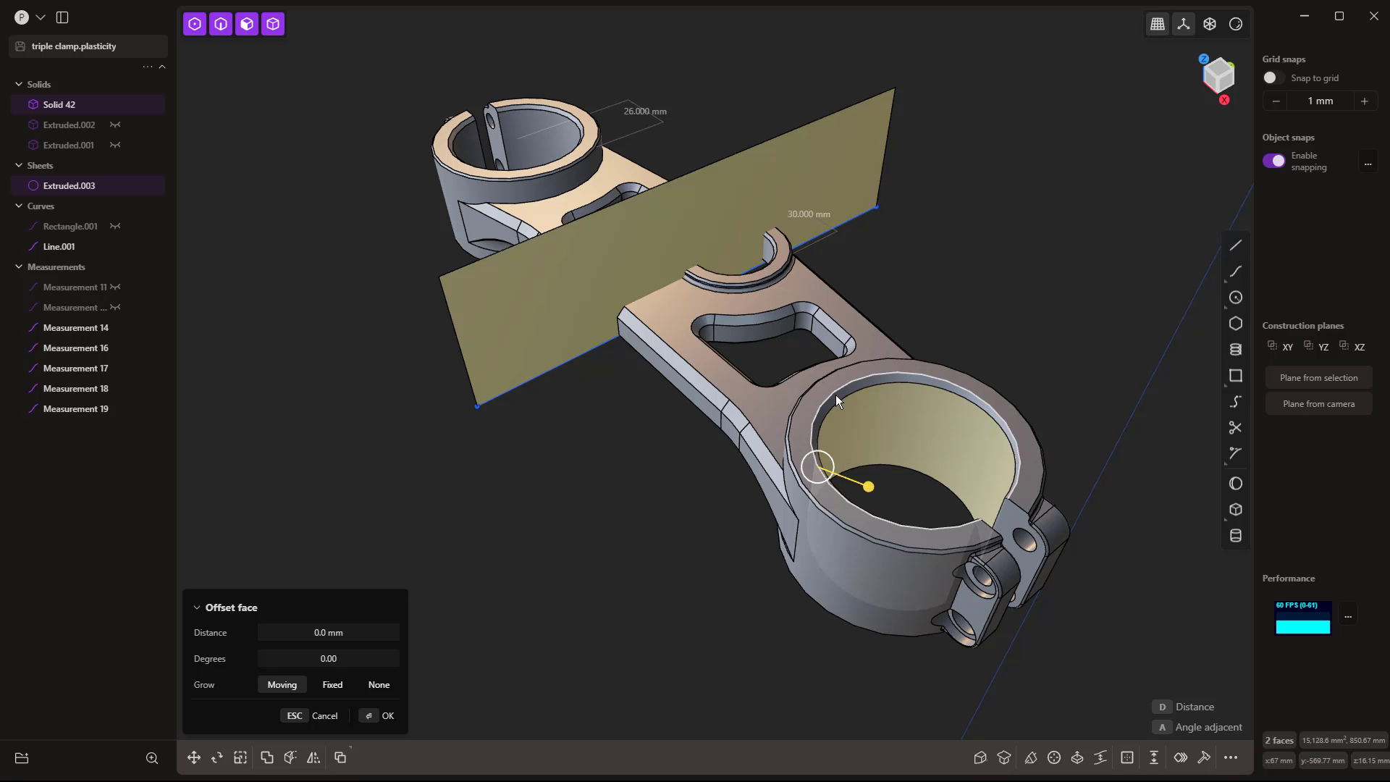
- Try resizing the large ring's outer face from 68.556 mm to 70 mm
{"action": "left_click", "coordinate": [1058, 338]}
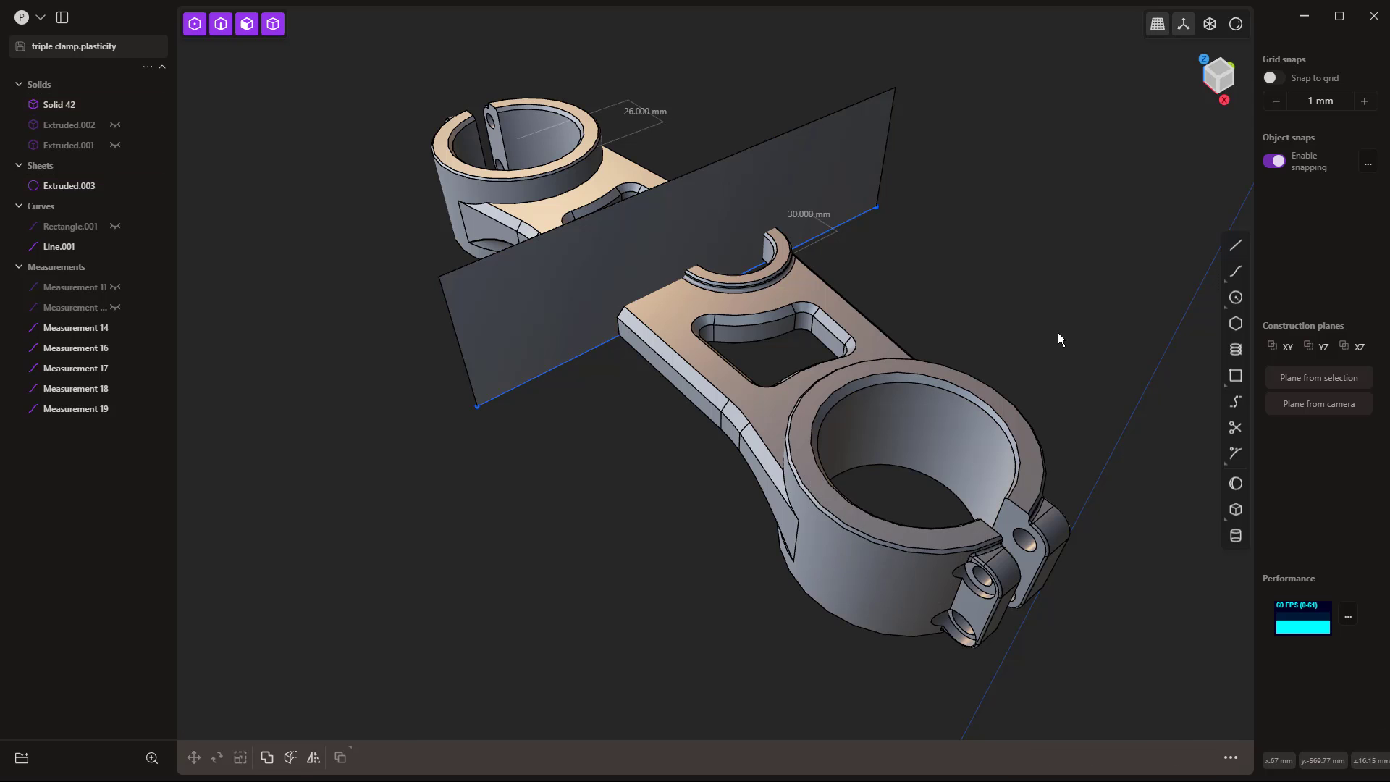
{"action": "left_click", "coordinate": [838, 558]}
{"action": "key", "text": "Escape"}
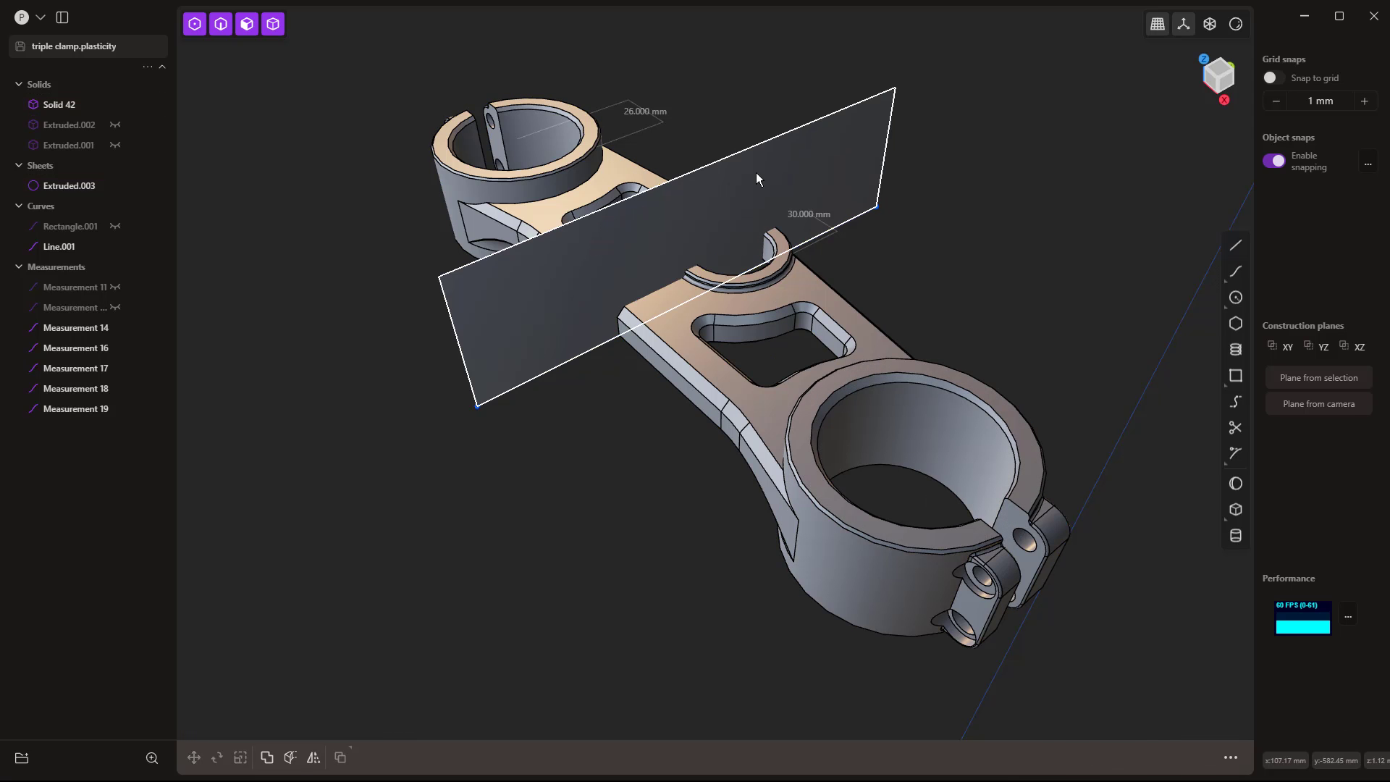
{"action": "left_click", "coordinate": [758, 174]}
{"action": "left_click", "coordinate": [840, 550]}
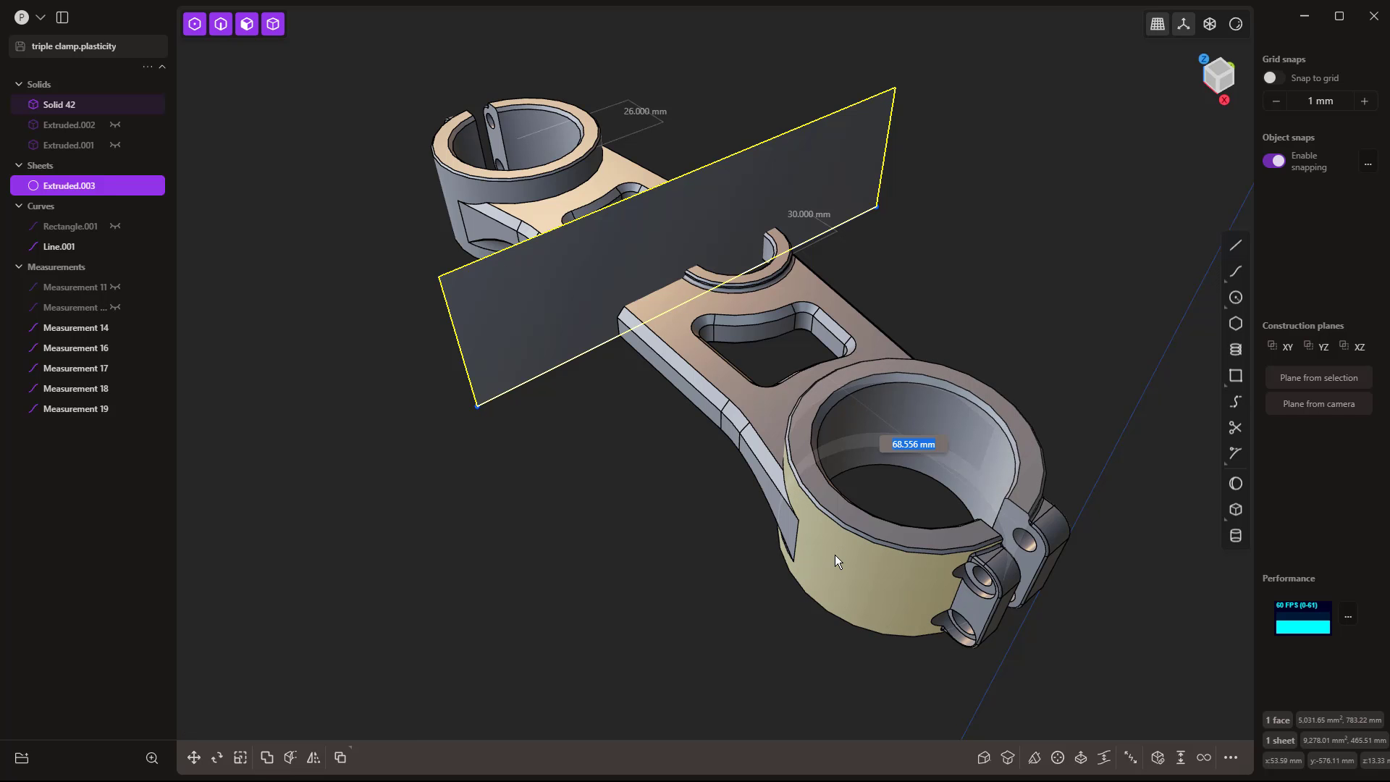
{"action": "type", "text": "70"}
{"action": "key", "text": "Return"}
{"action": "left_click", "coordinate": [1105, 391]}
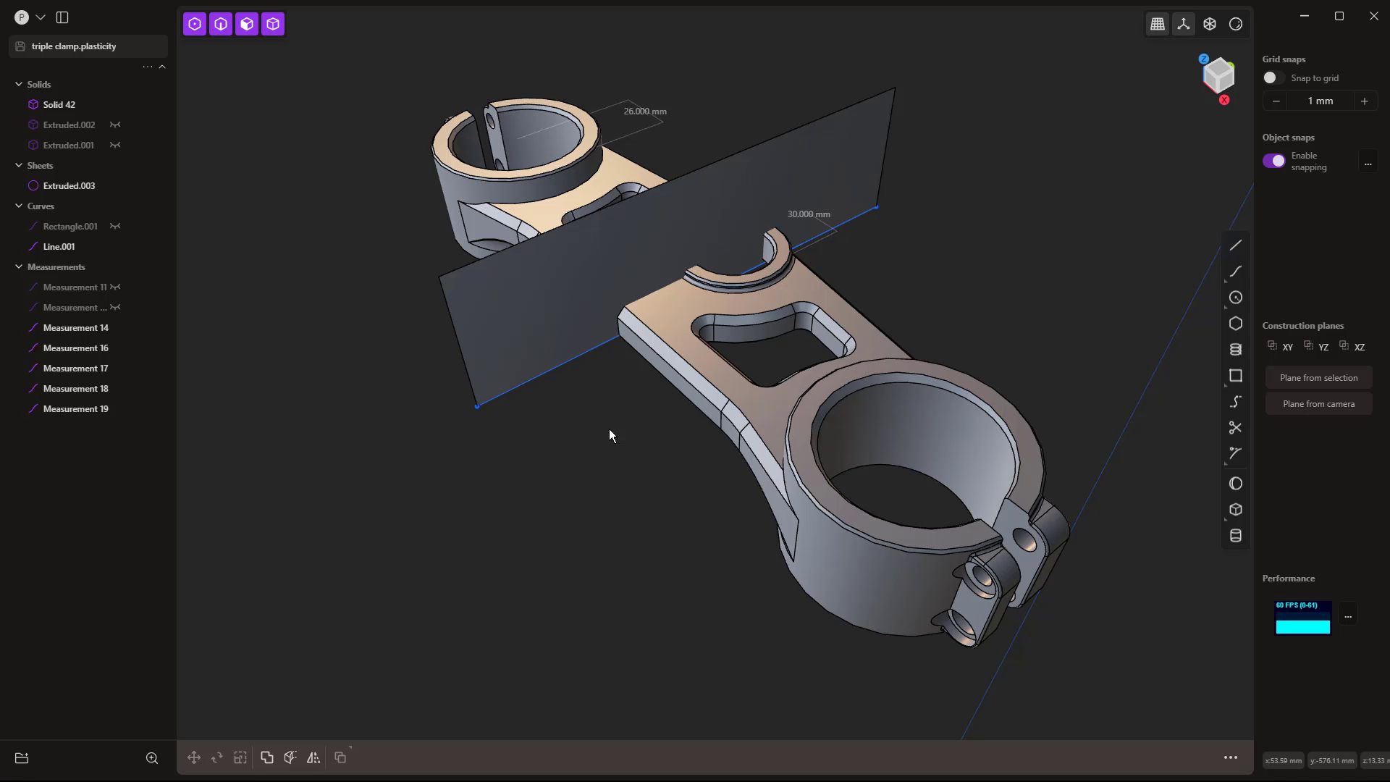
- Delete the temporary centre line Line.001 and the sheet plane
{"action": "left_click", "coordinate": [547, 377]}
{"action": "key", "text": "Delete"}
{"action": "left_click", "coordinate": [527, 345]}
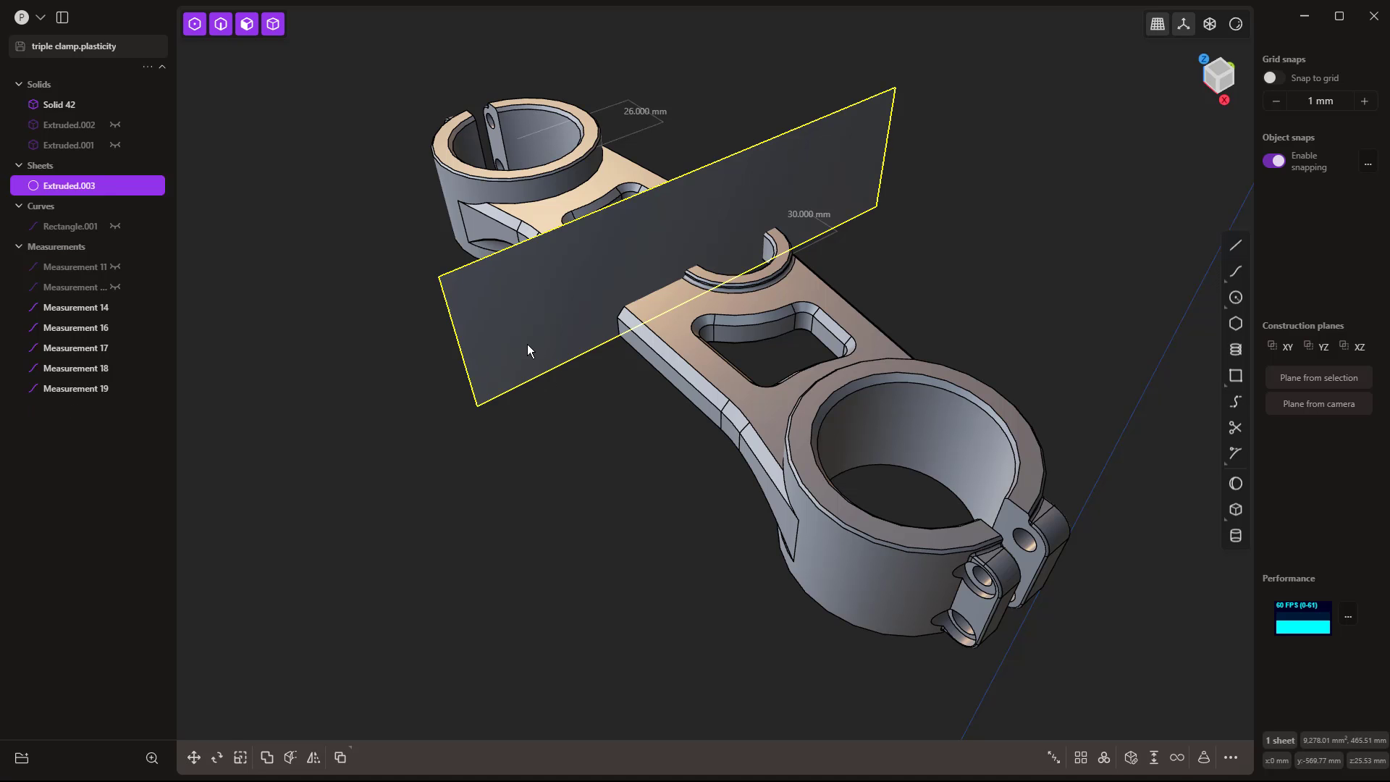
{"action": "key", "text": "Delete"}
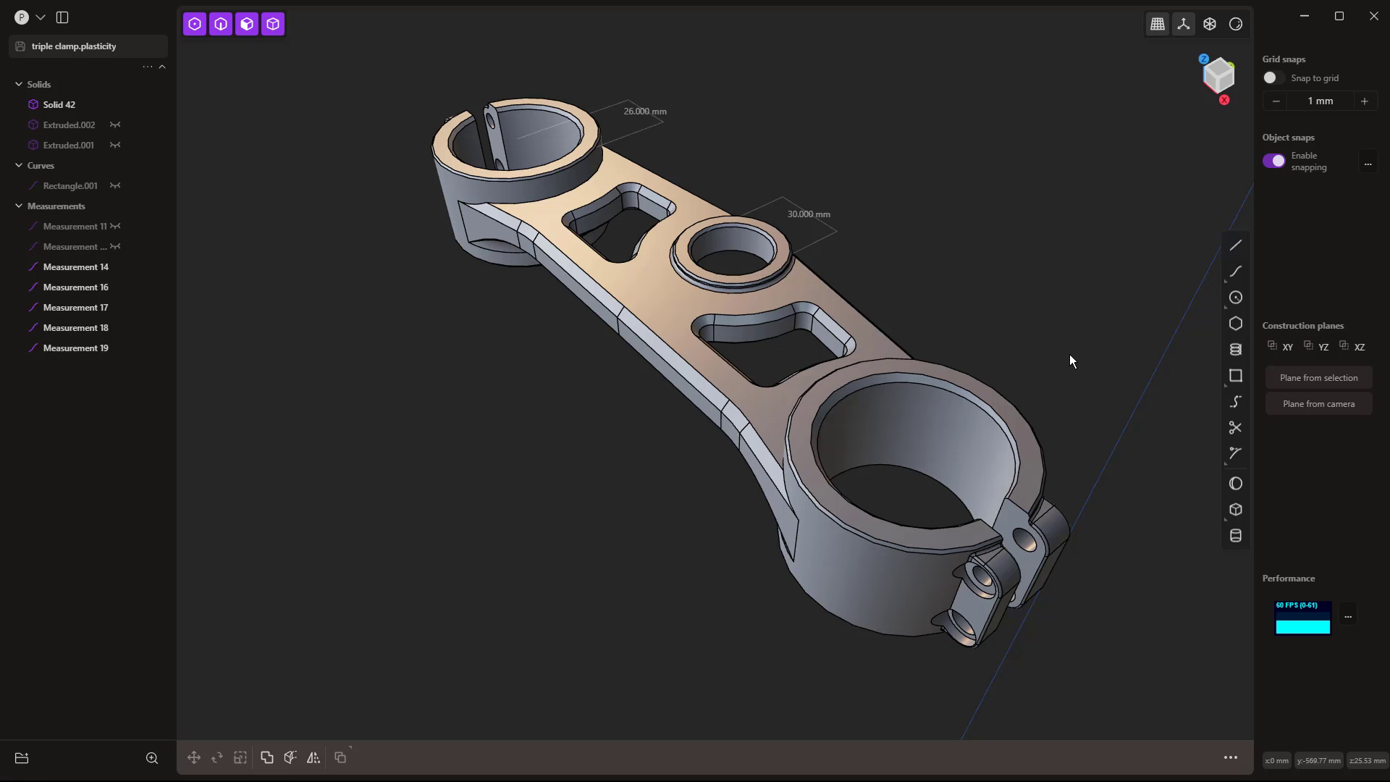
{"action": "key", "text": "ctrl+z"}
{"action": "key", "text": "ctrl+z"}
{"action": "key", "text": "ctrl+z"}
{"action": "key", "text": "ctrl+z"}
{"action": "key", "text": "ctrl+z"}
{"action": "key", "text": "ctrl+z"}
{"action": "key", "text": "ctrl+z"}
{"action": "key", "text": "ctrl+z"}
{"action": "key", "text": "ctrl+z"}
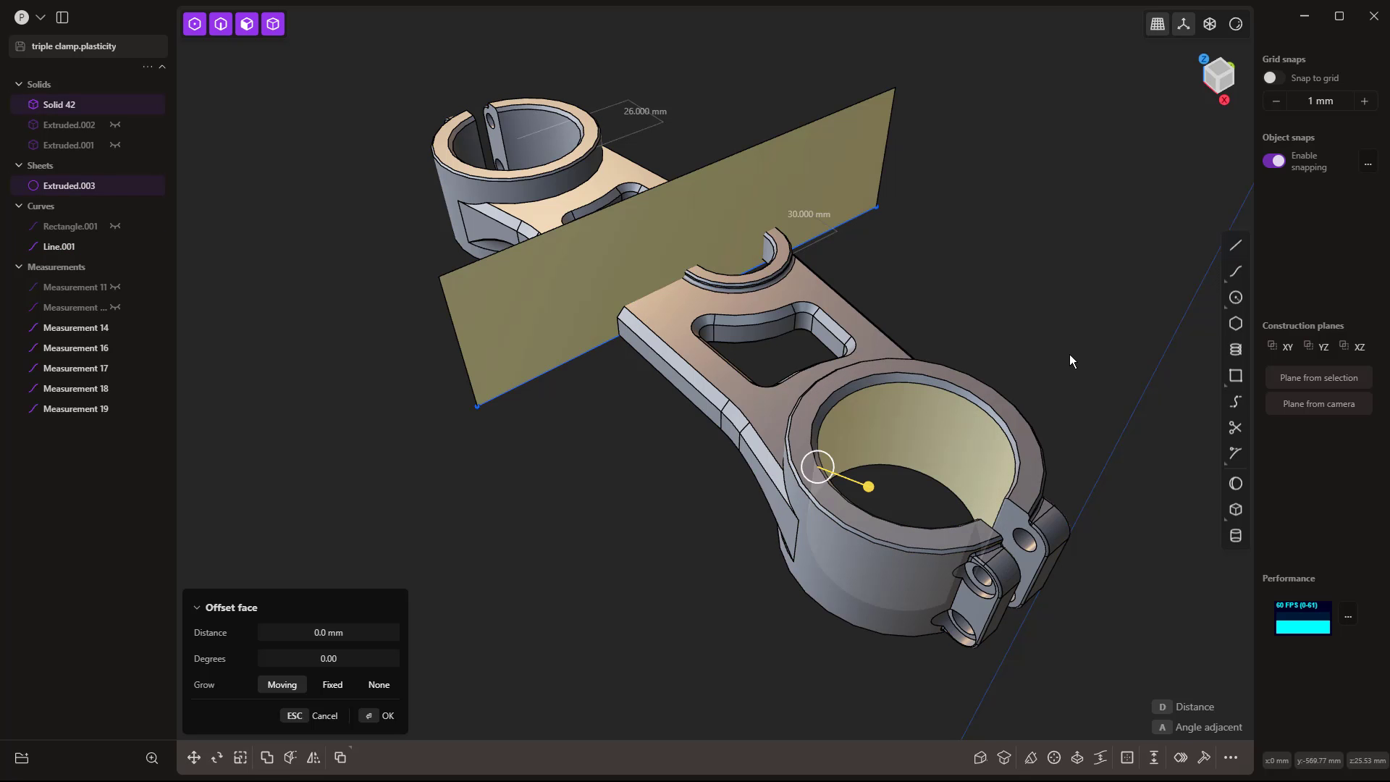
{"action": "key", "text": "ctrl+z"}
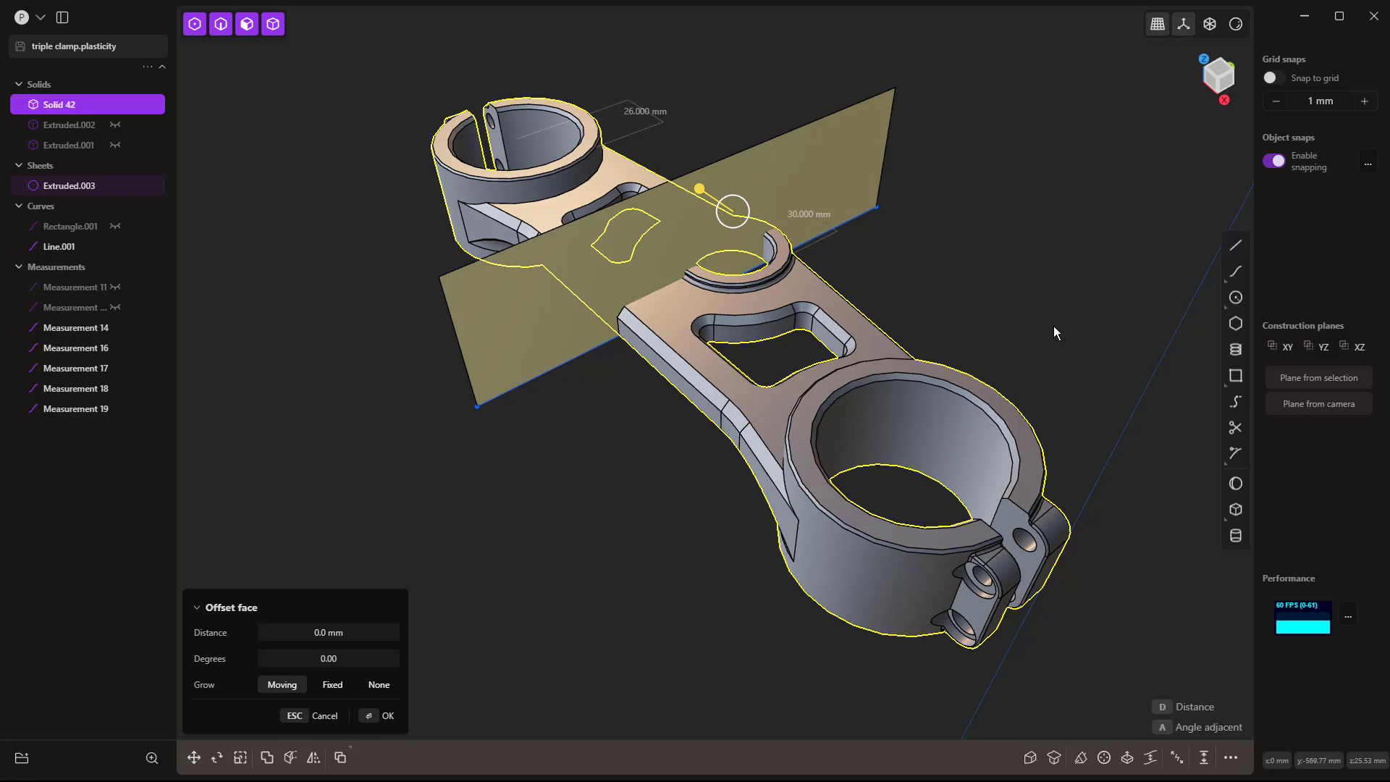
{"action": "key", "text": "ctrl+z"}
{"action": "key", "text": "ctrl+z"}
{"action": "key", "text": "ctrl+z"}
{"action": "key", "text": "ctrl+z"}
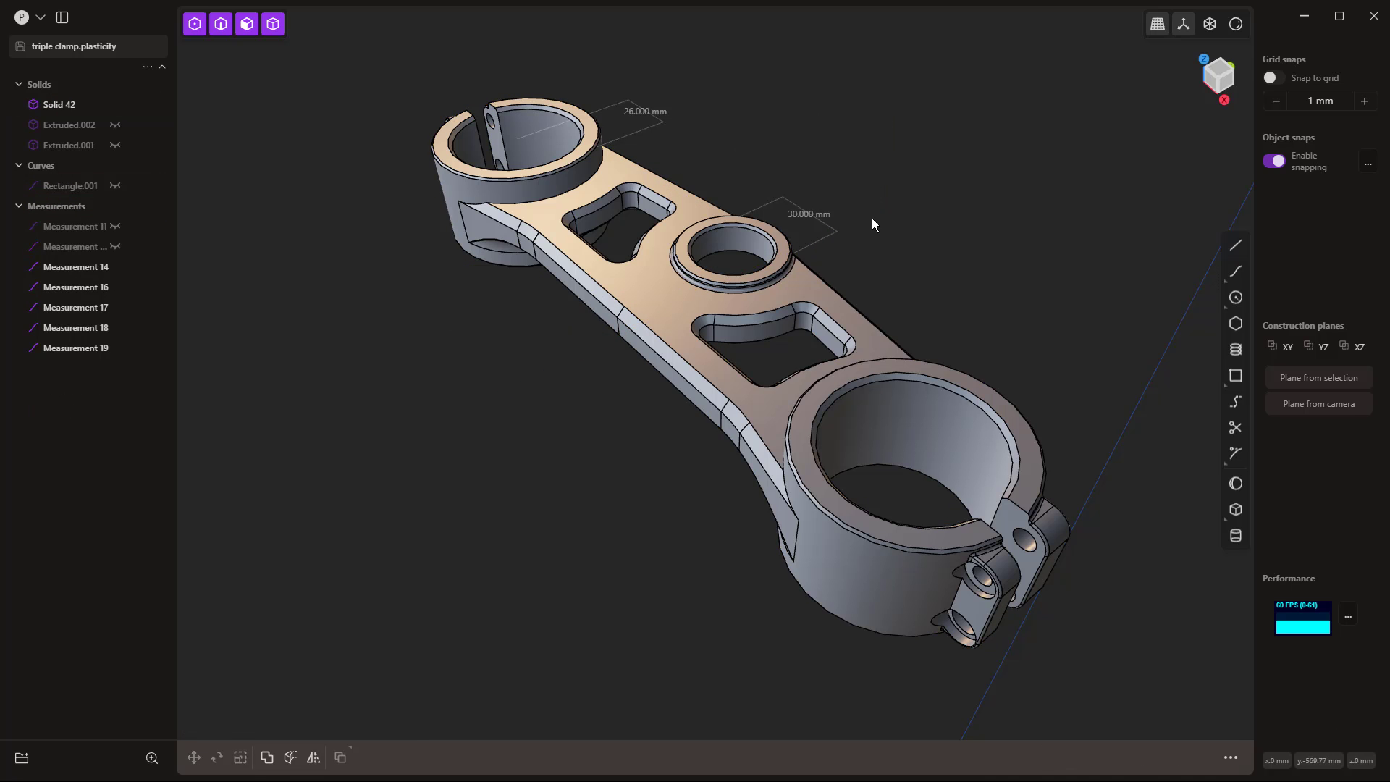
{"action": "middle_click_drag", "start_coordinate": [860, 216], "coordinate": [920, 262]}
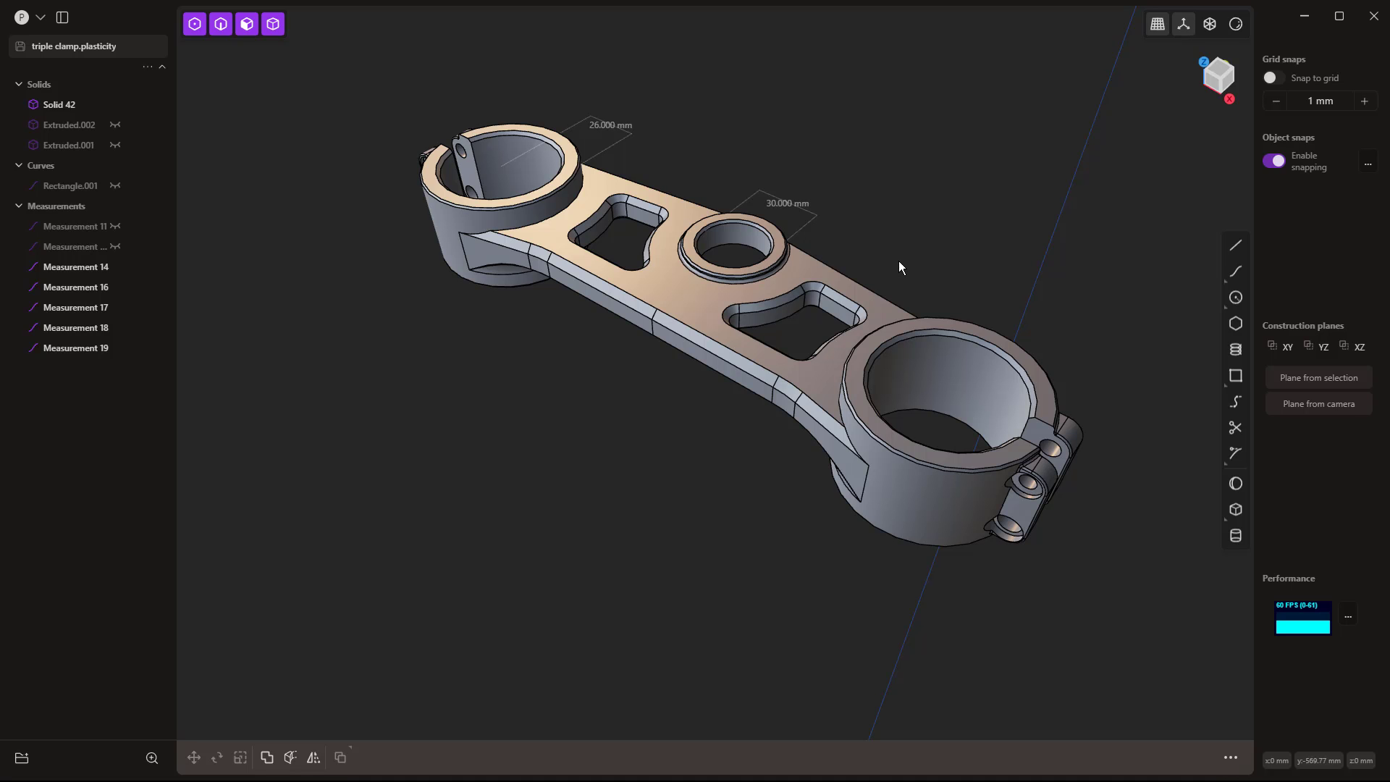